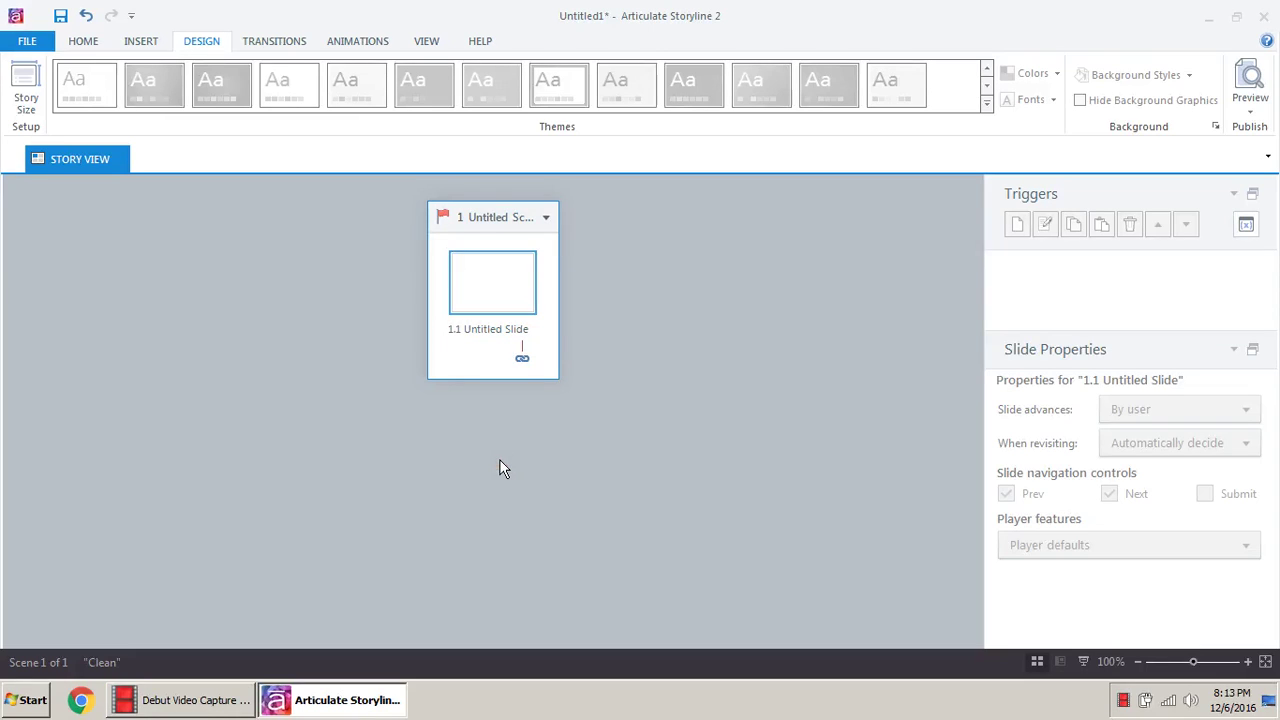
Step: Show the HOME ribbon commands and select the untitled scene and its slide 1.1
left_click(89, 50)
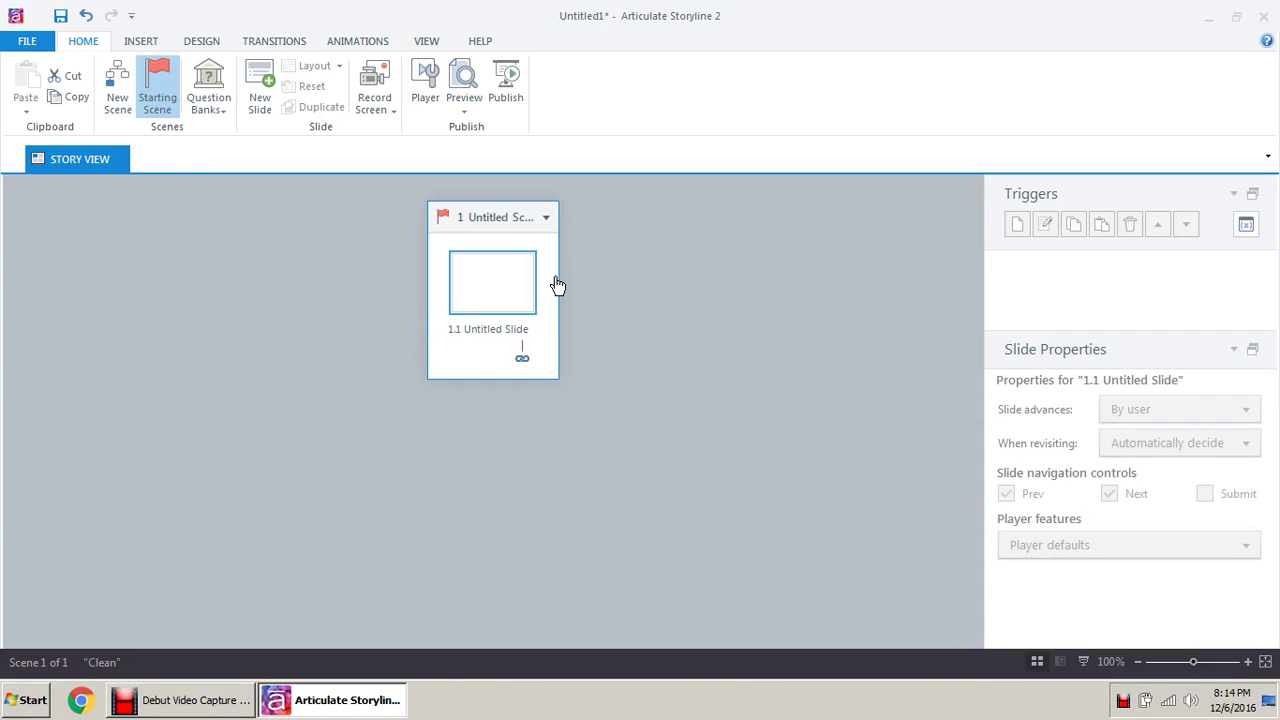
left_click(491, 234)
left_click(504, 285)
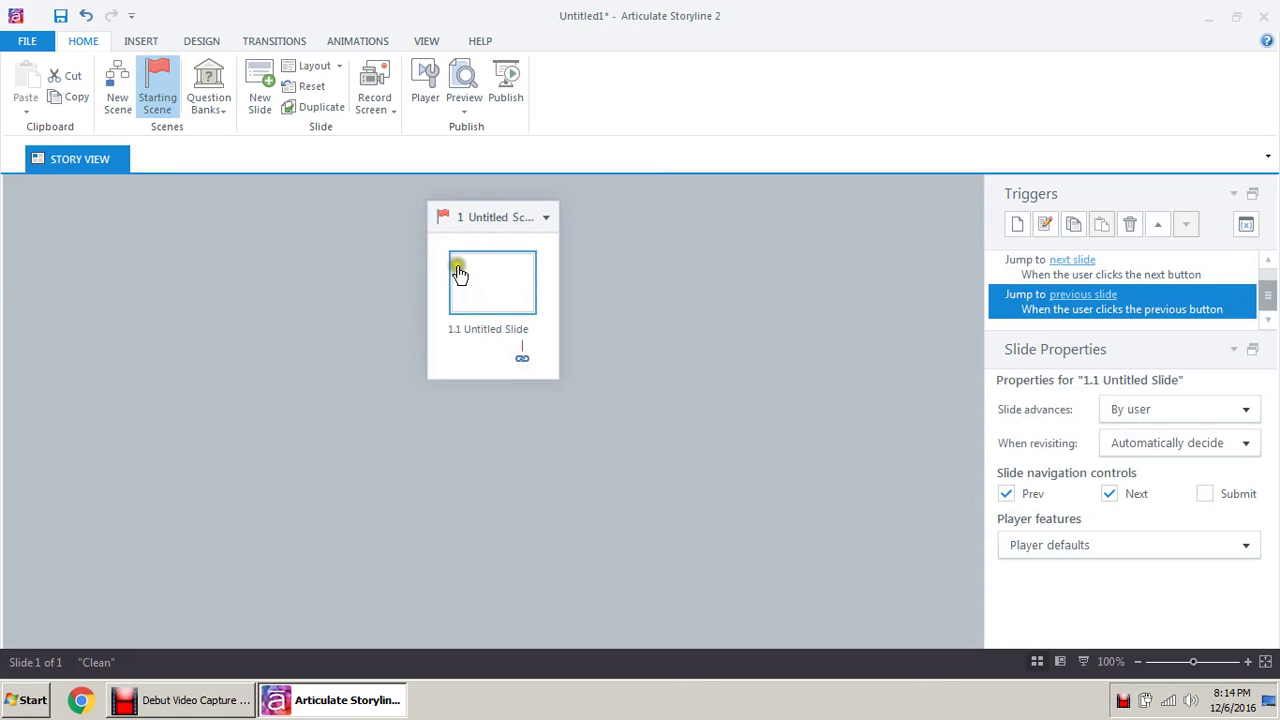
Step: Rename the first scene to Scene 1
double_click(500, 224)
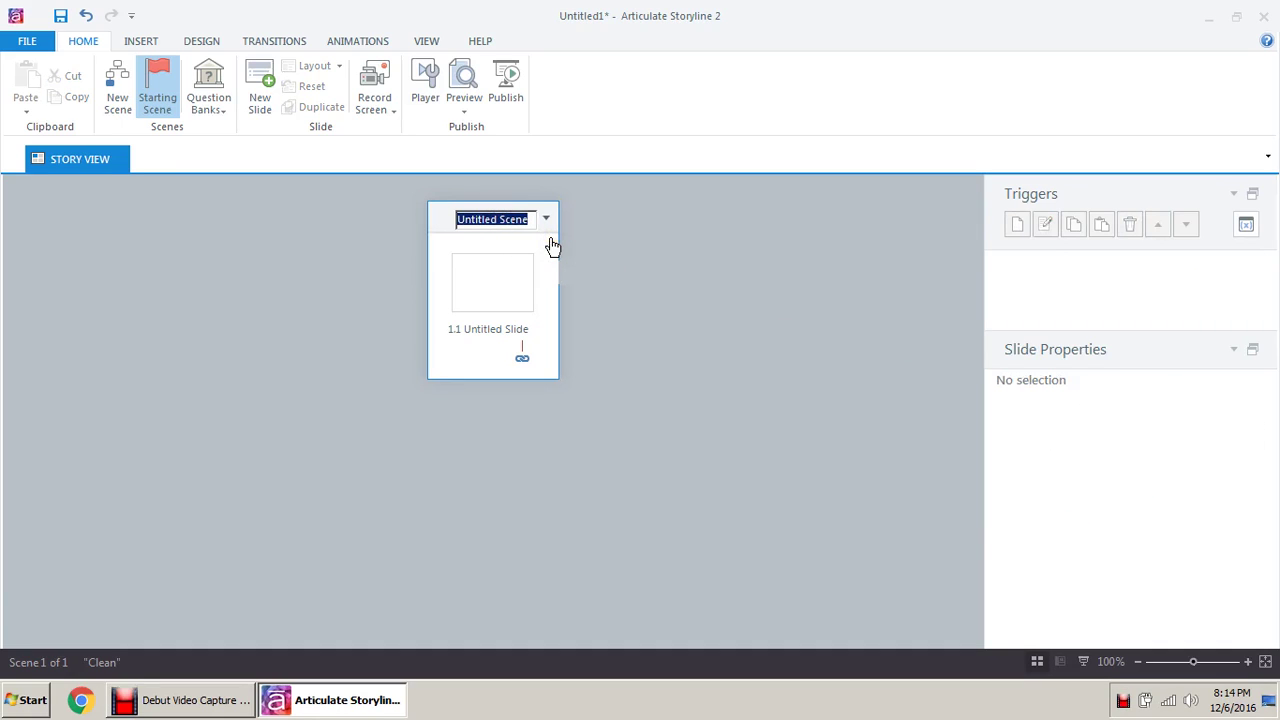
type("Scene")
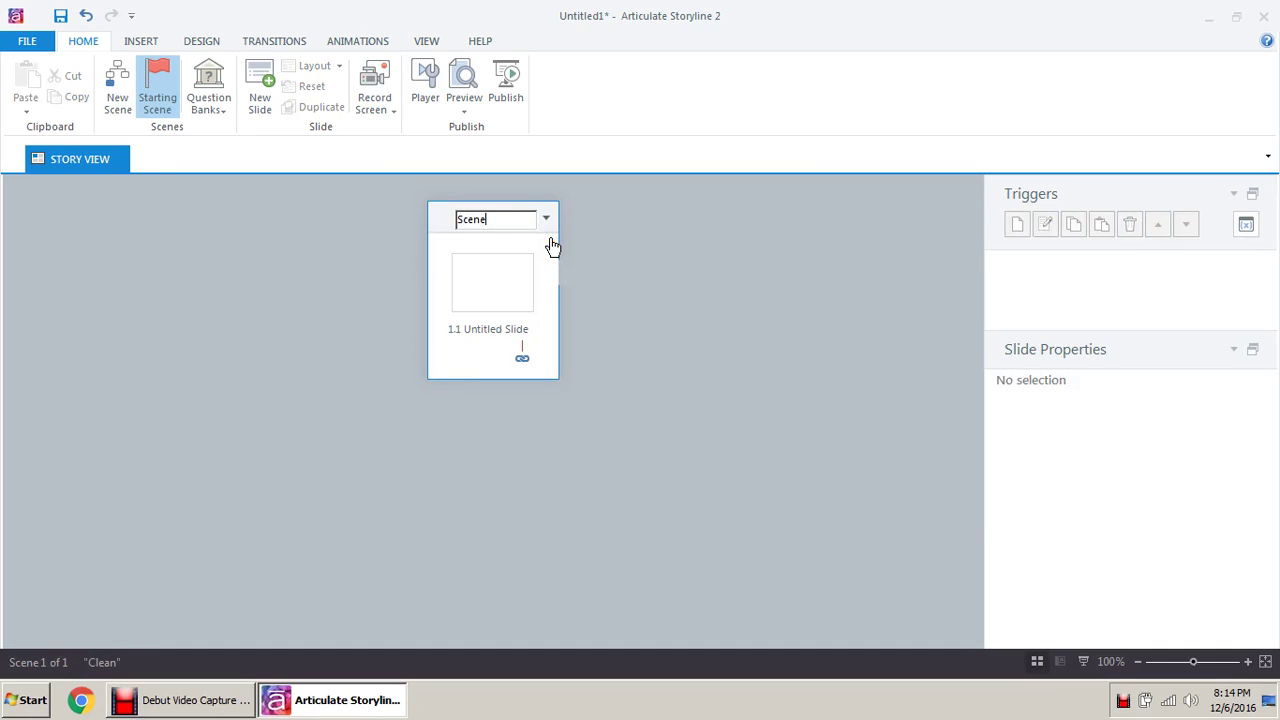
type(" 1")
key("Return")
Step: Rename slide 1.1 to Scene_1_Slide_1
left_click(514, 289)
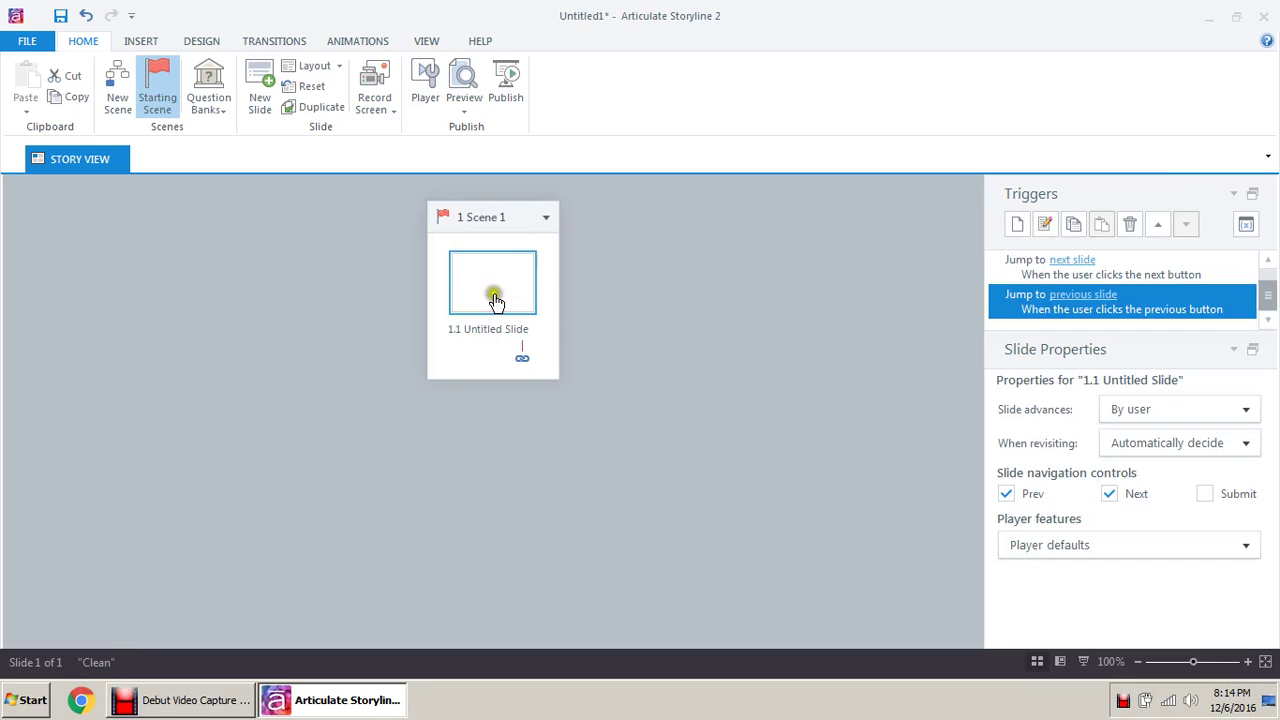
right_click(490, 288)
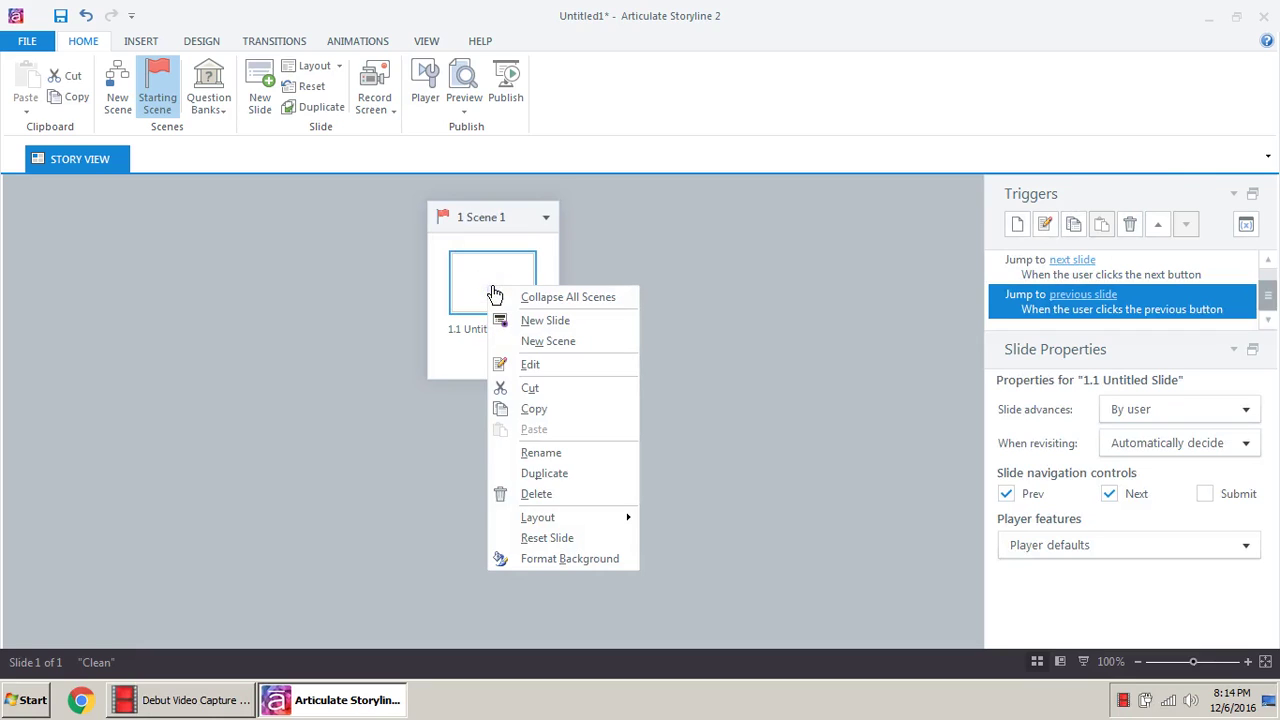
left_click(551, 454)
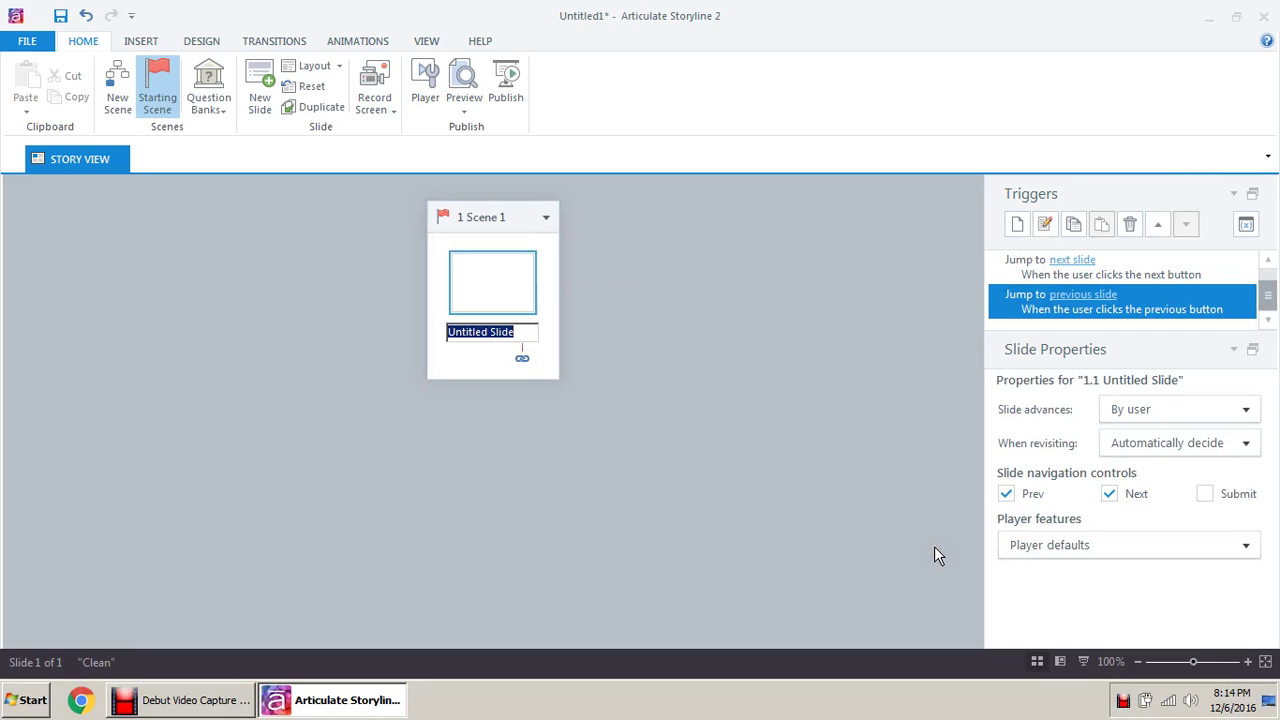
type("Scen")
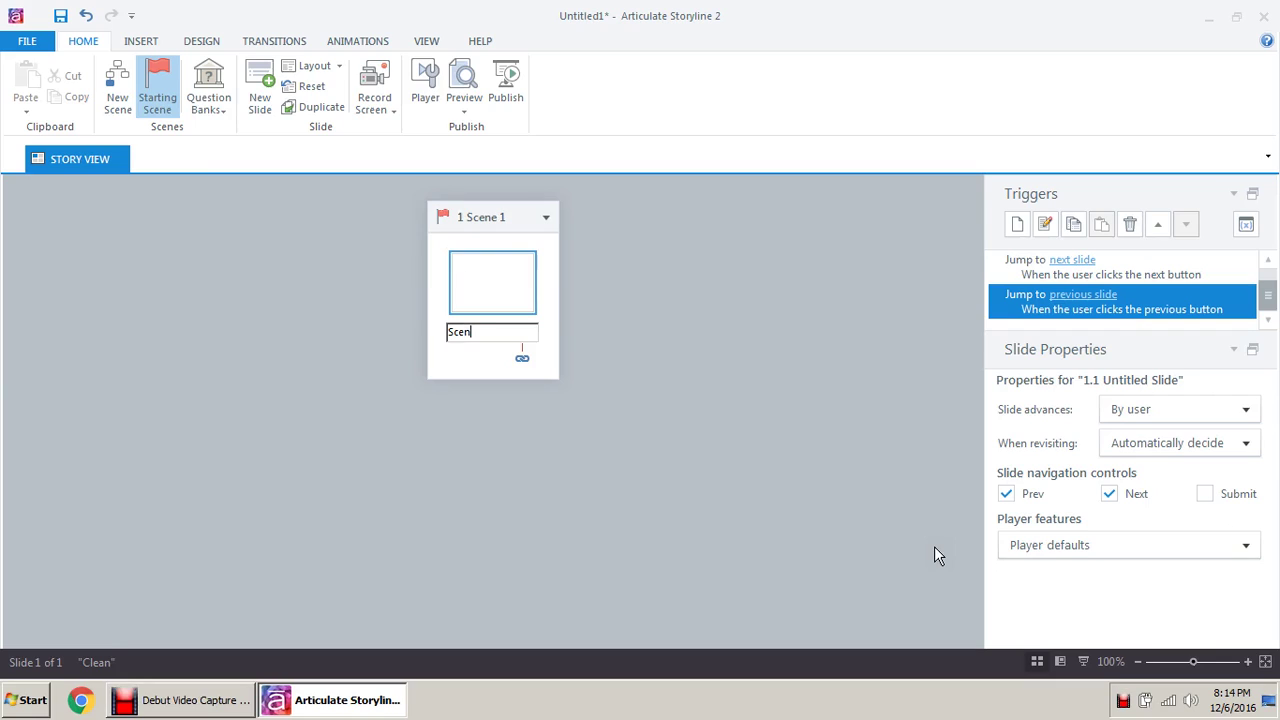
type("e_1_Slide_1")
key("ctrl+a")
key("ctrl+c")
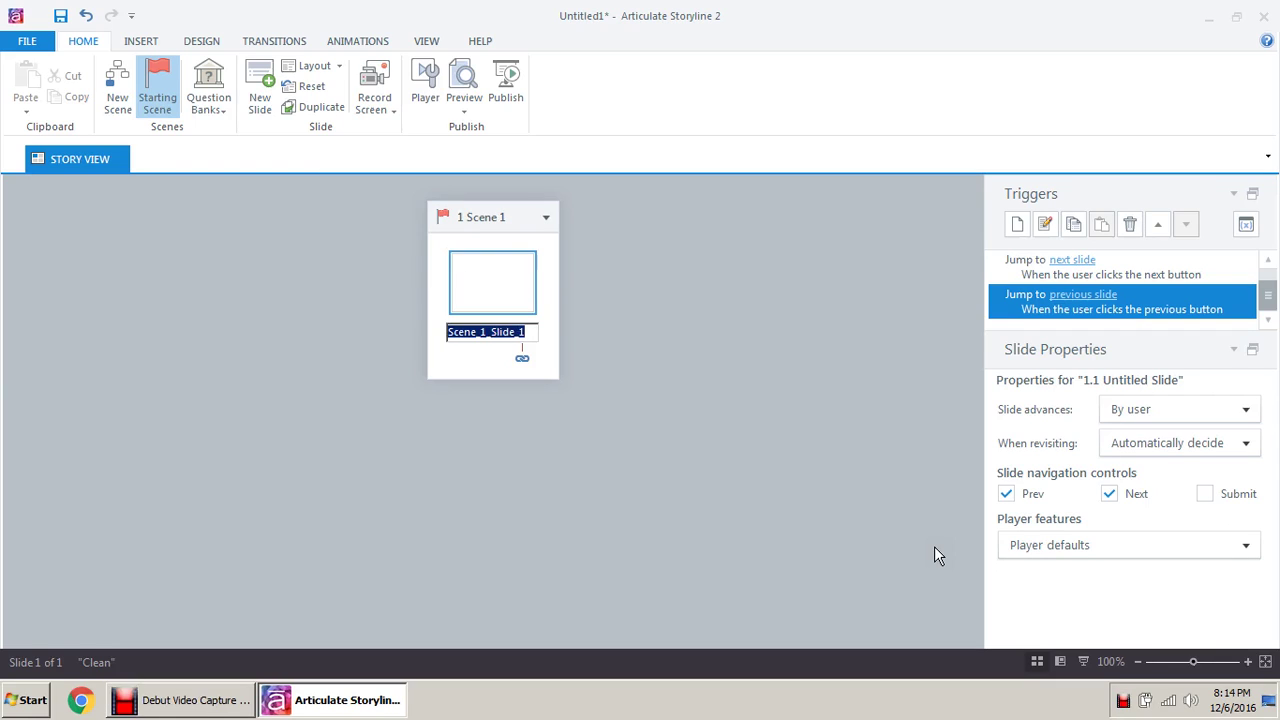
key("Return")
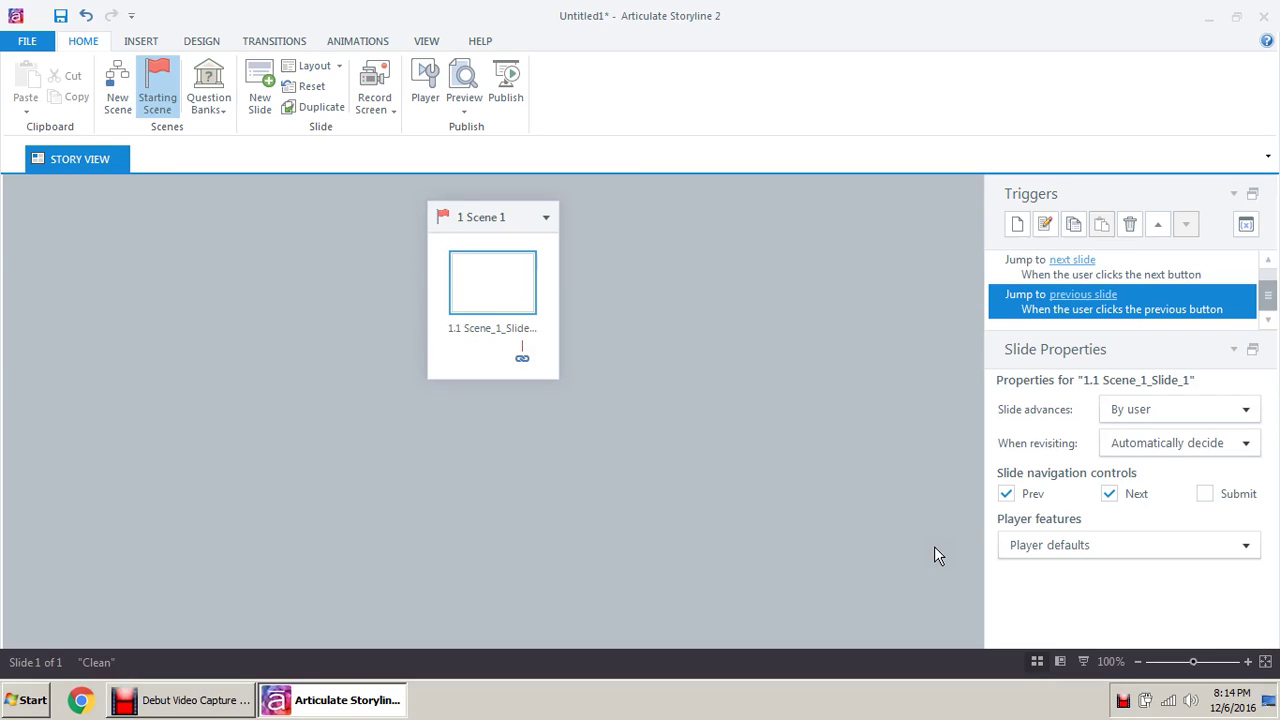
left_click(636, 237)
Step: Add a new scene to the story and name it Scene 2
right_click(636, 237)
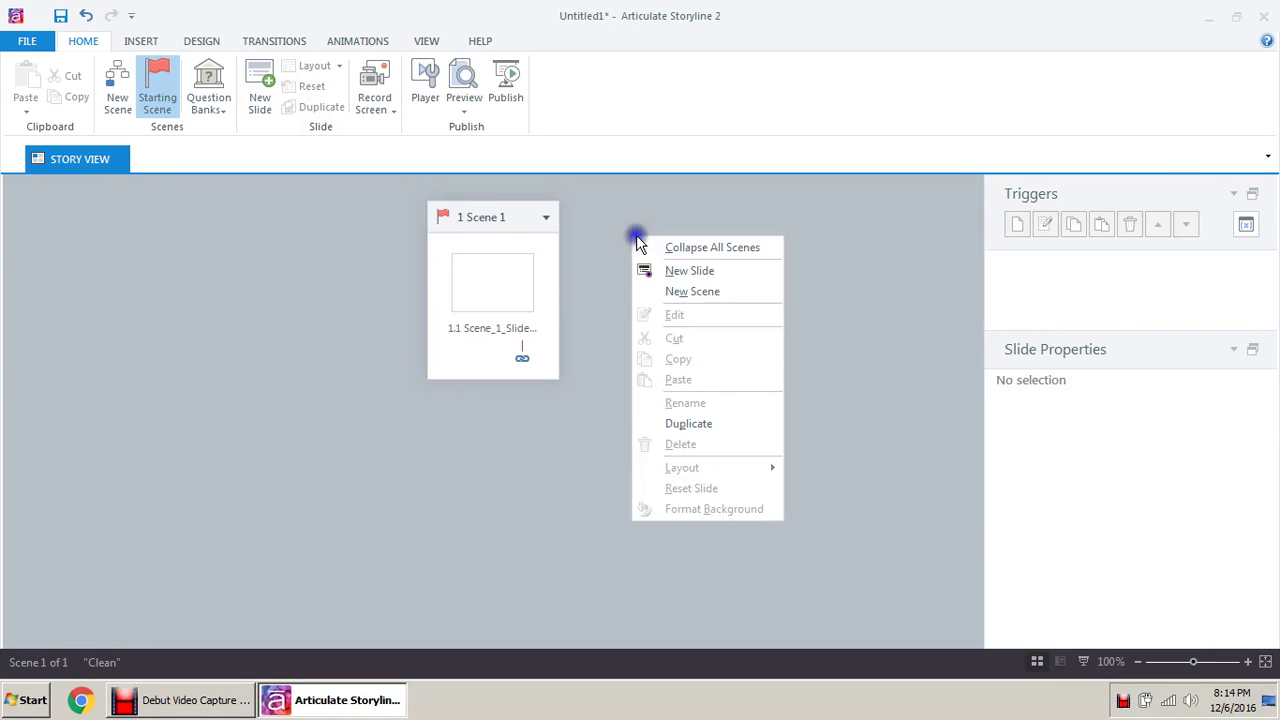
left_click(670, 294)
left_click(668, 292)
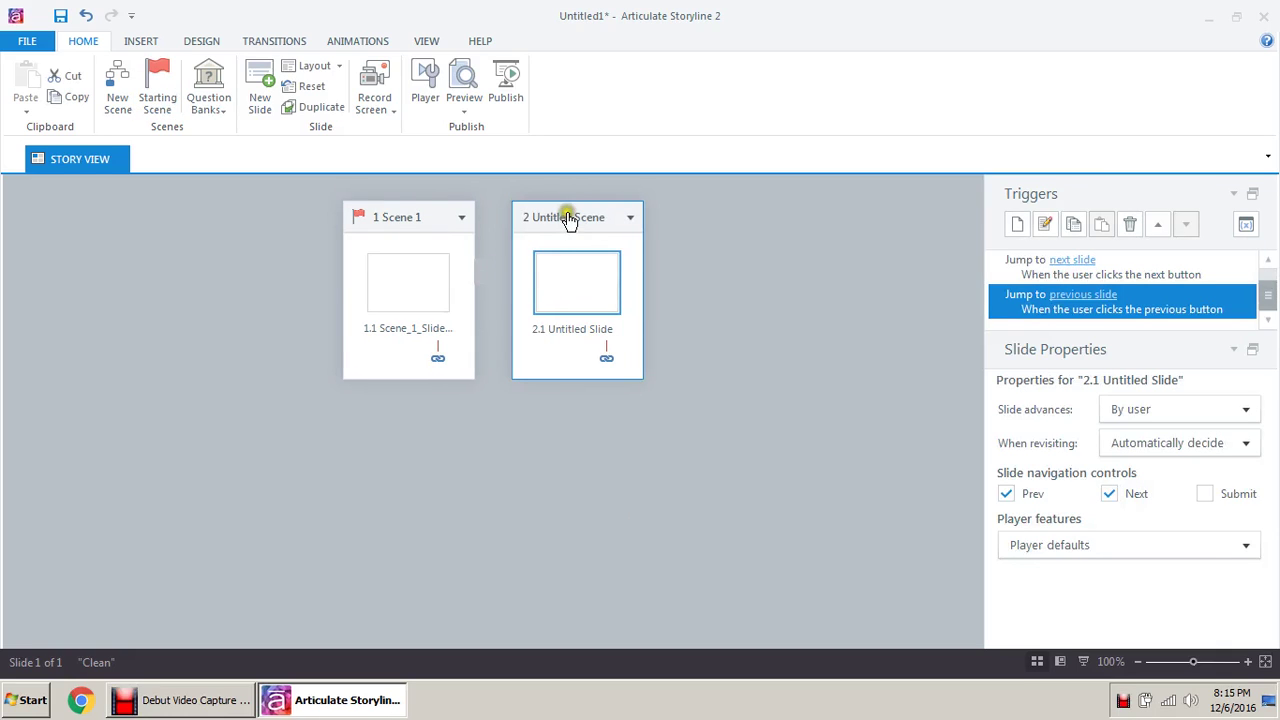
double_click(566, 217)
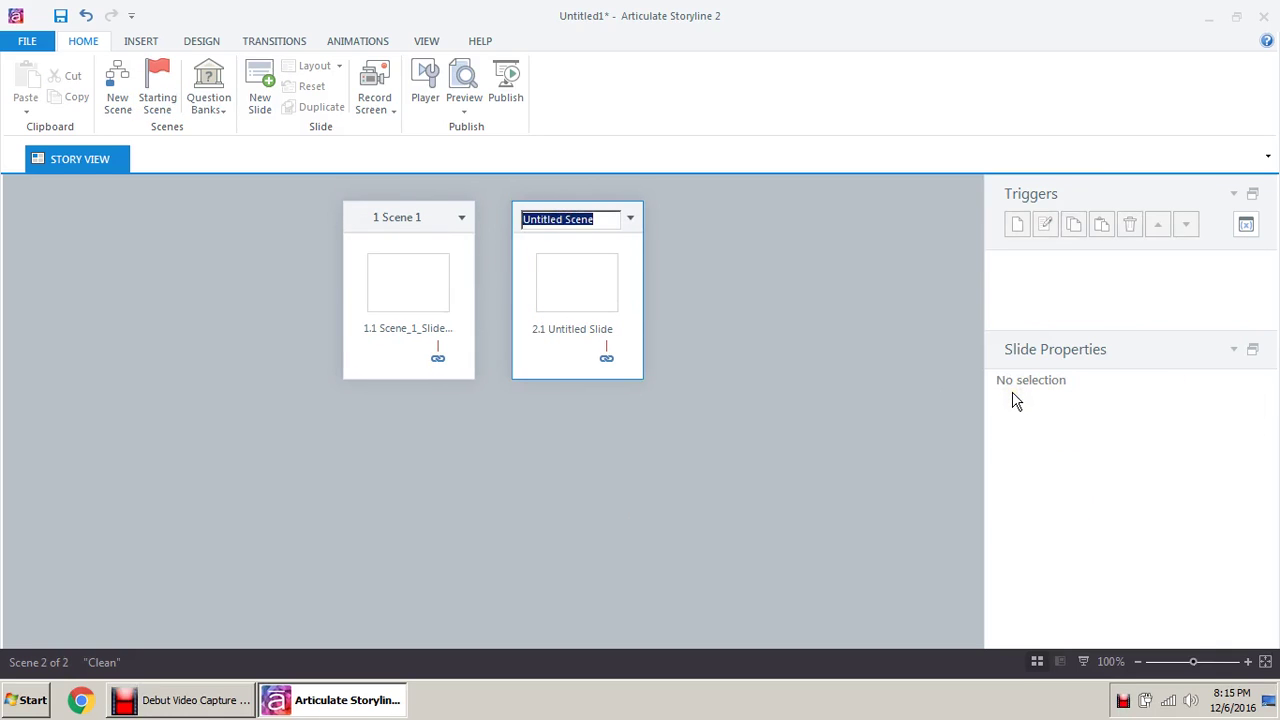
type("Scene 2")
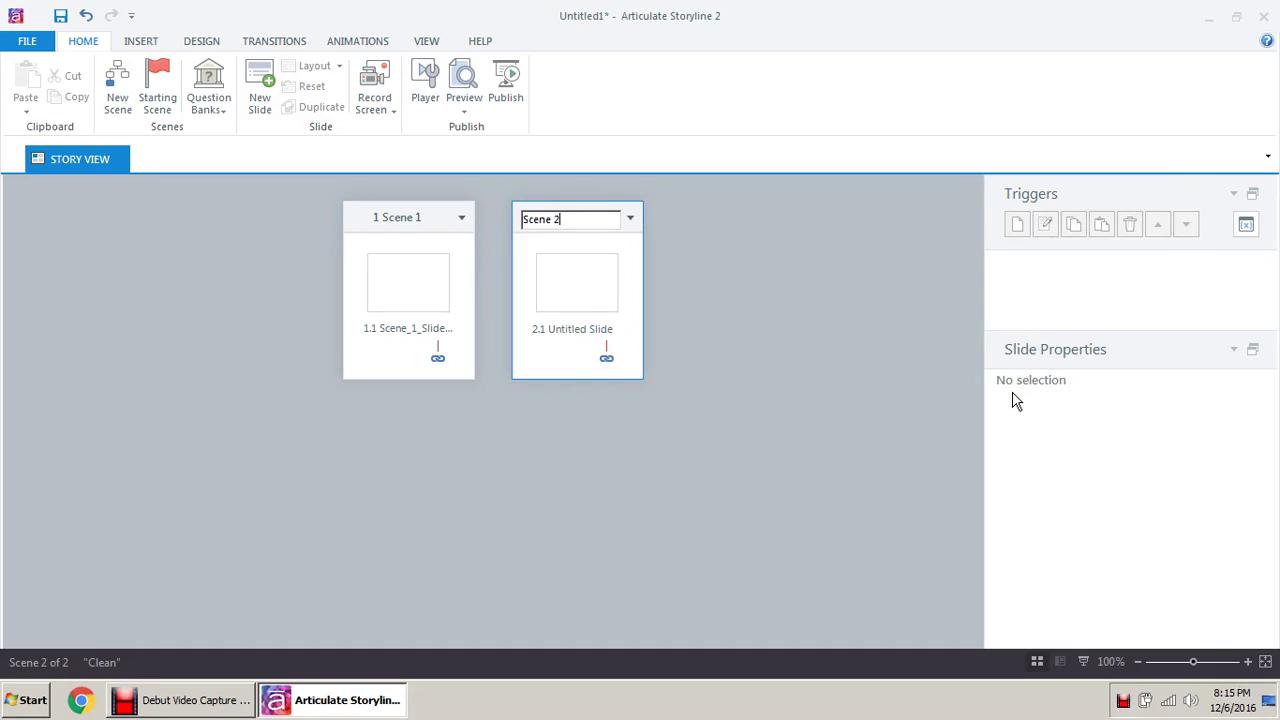
left_click(900, 345)
Step: Rename slide 2.1 to Scene_2_Slide_1, reusing the copied slide name
left_click(571, 280)
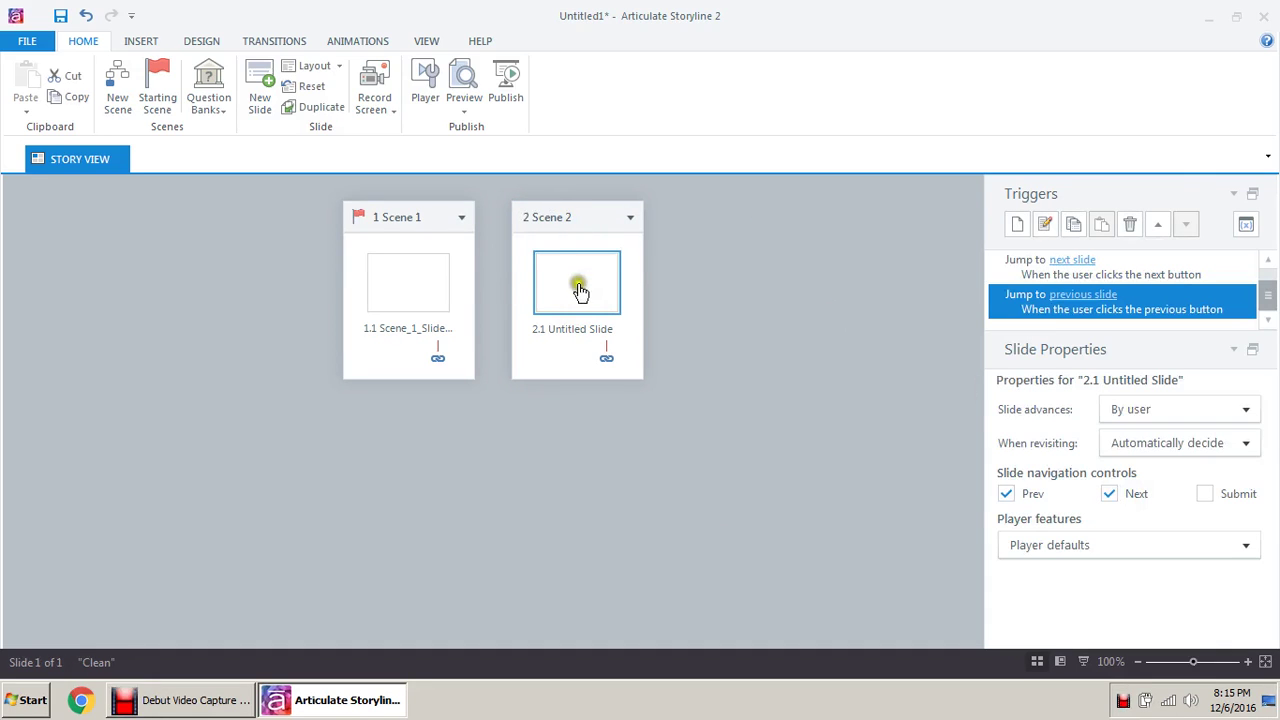
right_click(594, 289)
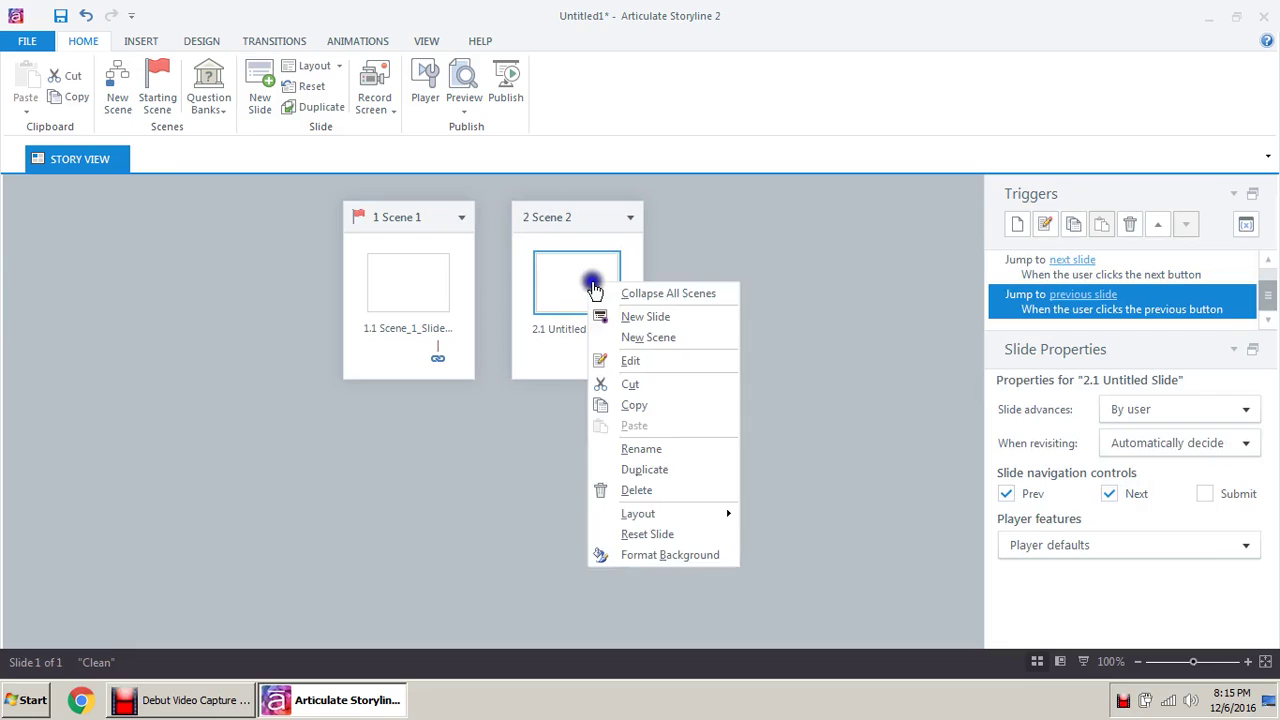
left_click(647, 450)
key("ctrl+v")
key("Home")
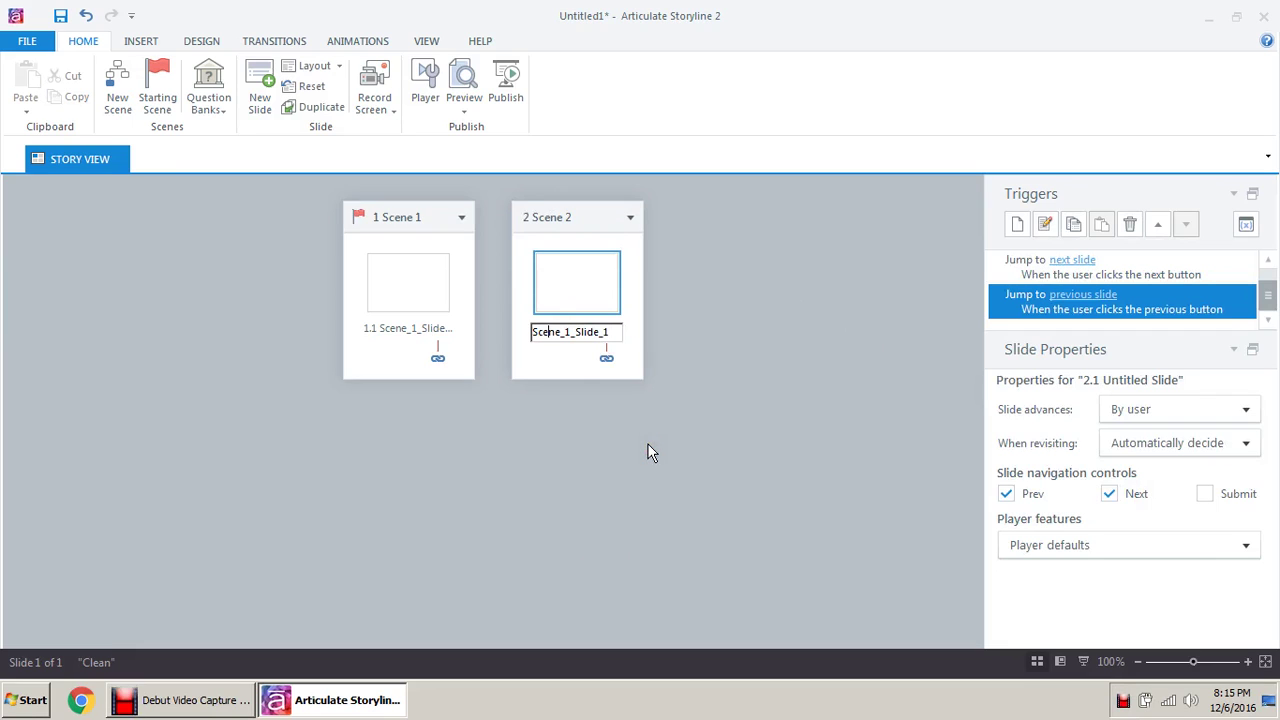
key("BackSpace")
key("ctrl+a")
key("ctrl+c")
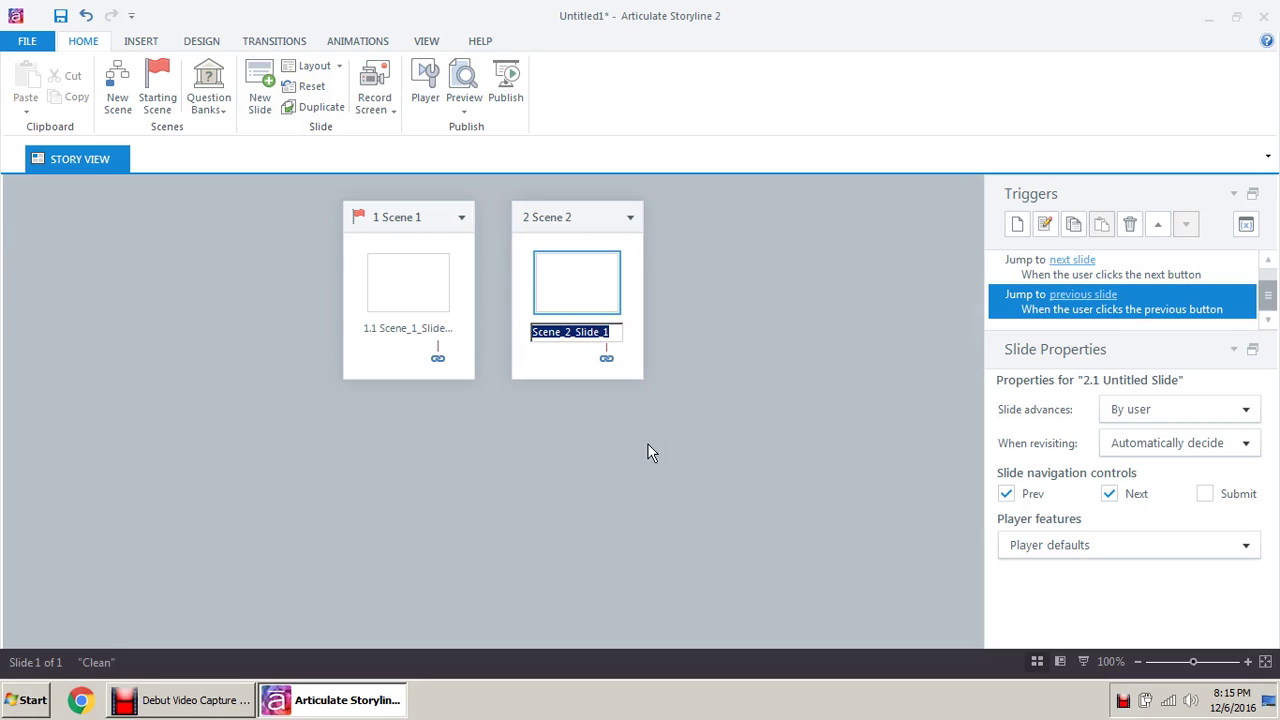
key("Return")
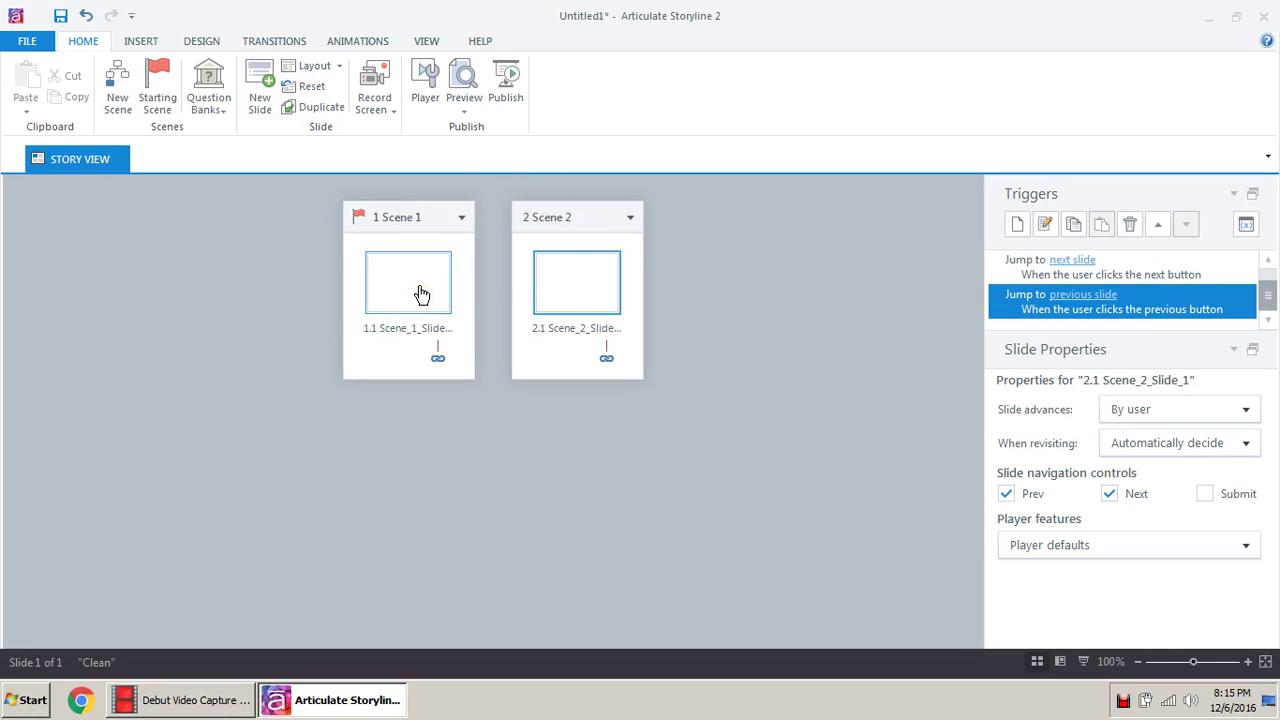
Step: Add a blank slide after 2.1 and name it Scene_2_Slide_2
right_click(577, 275)
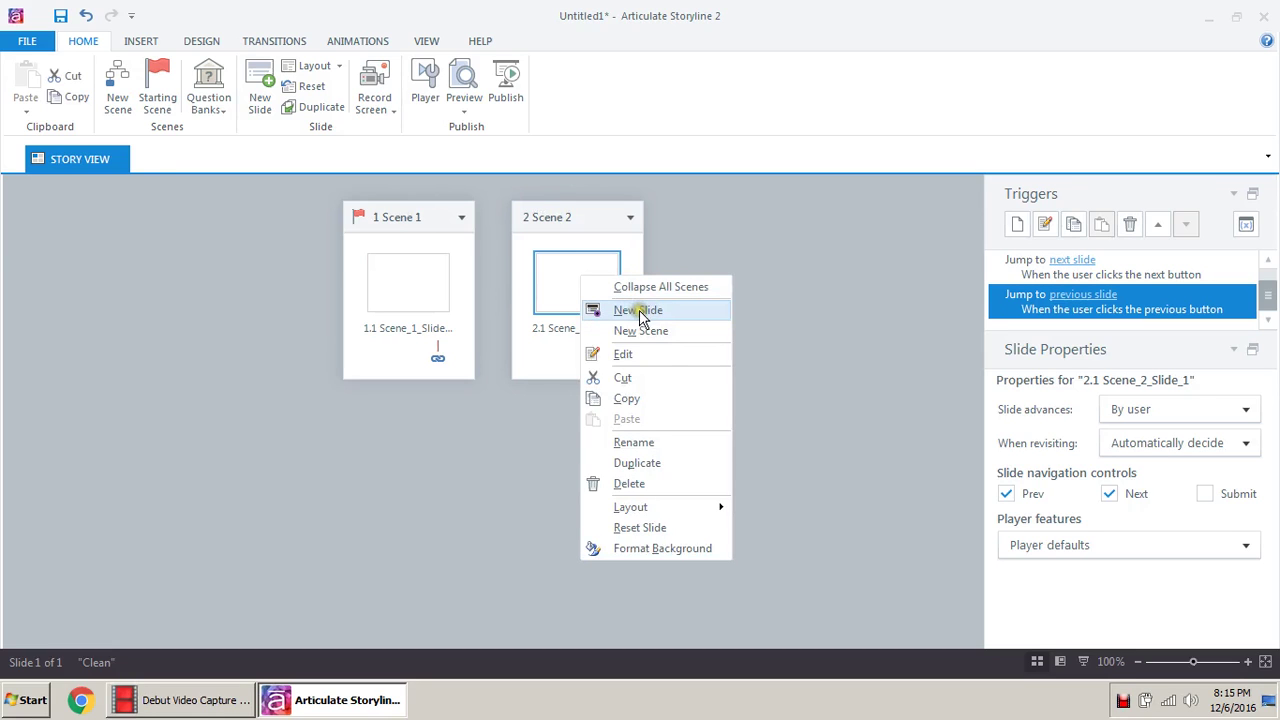
left_click(639, 312)
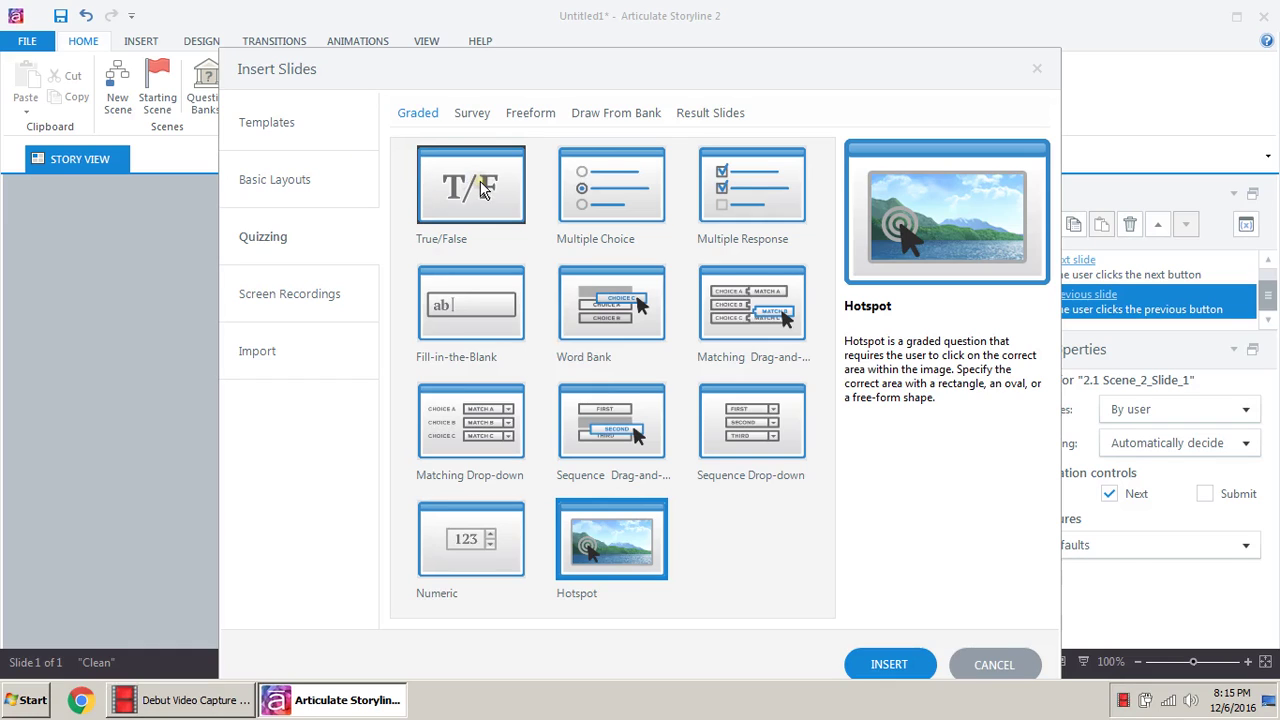
left_click(352, 182)
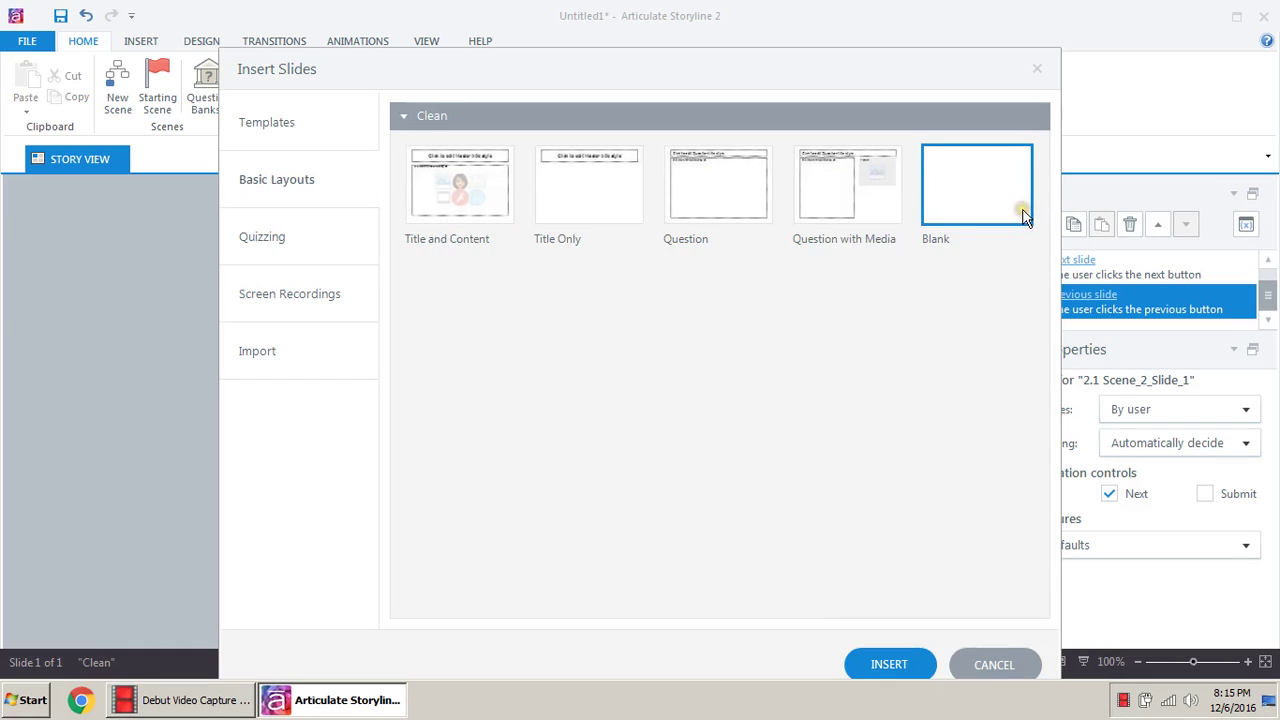
left_click(889, 665)
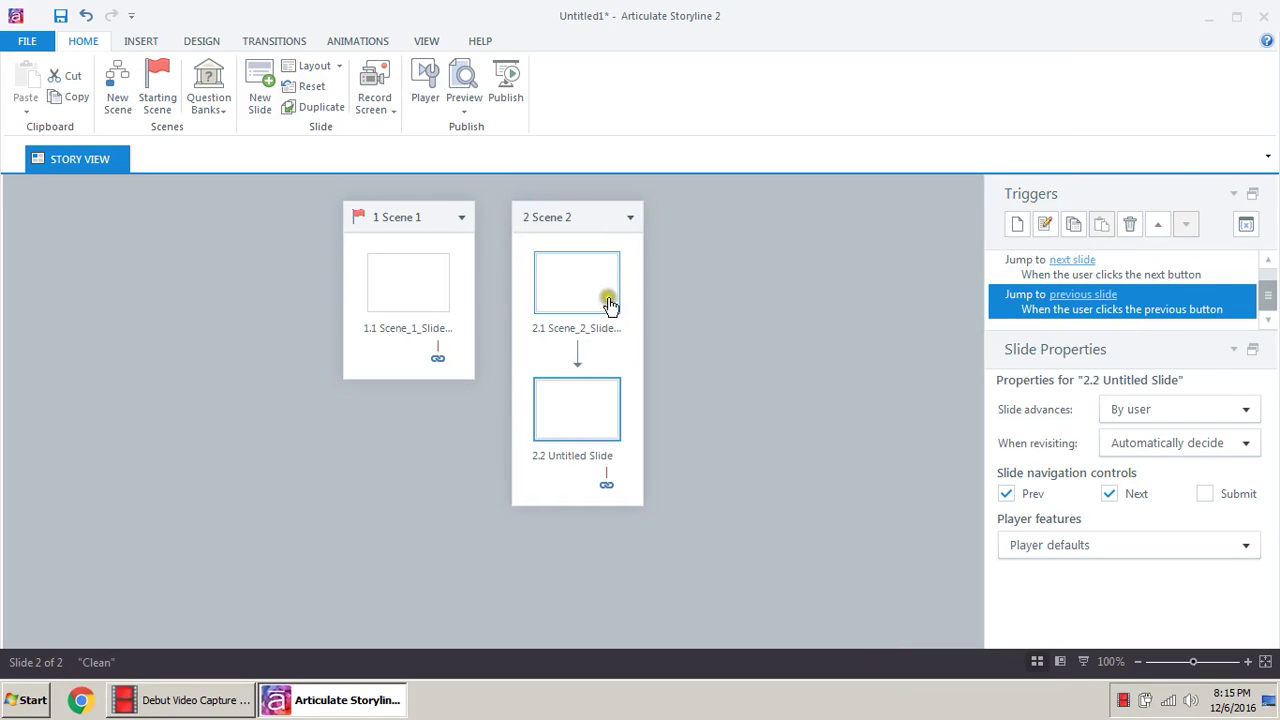
right_click(593, 403)
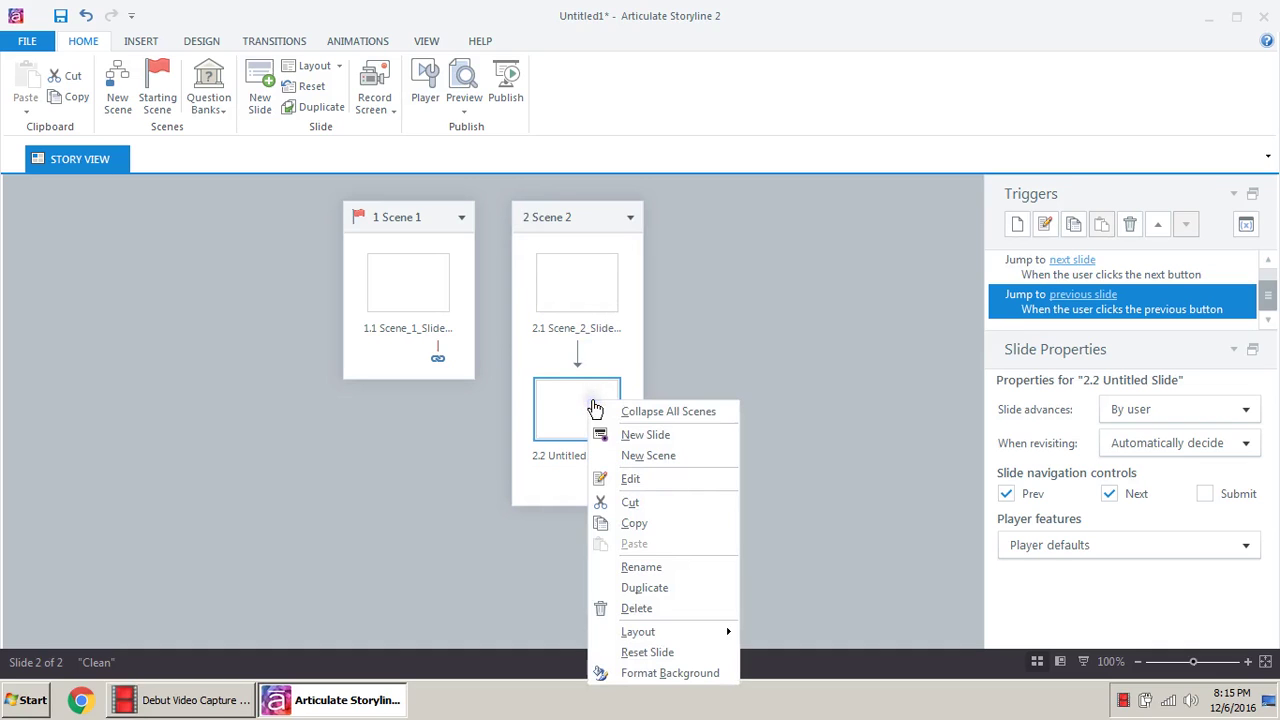
left_click(643, 567)
key("ctrl+v")
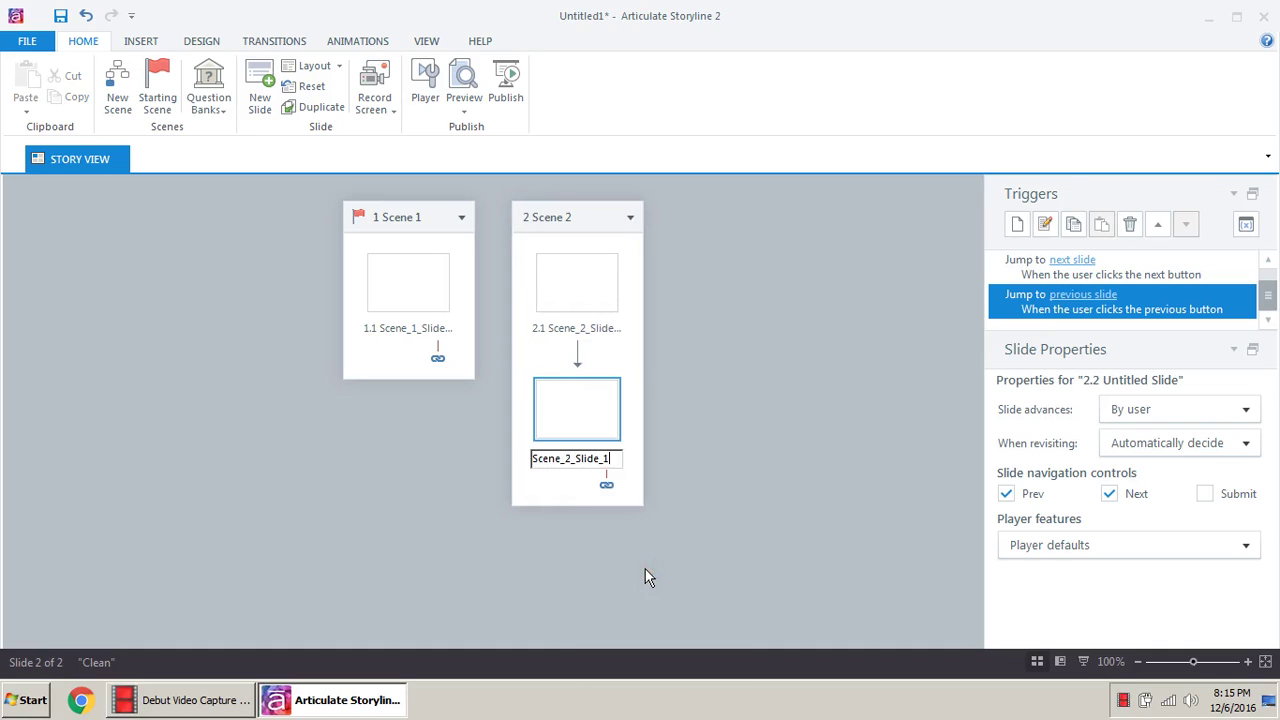
key("BackSpace")
type("2")
key("Return")
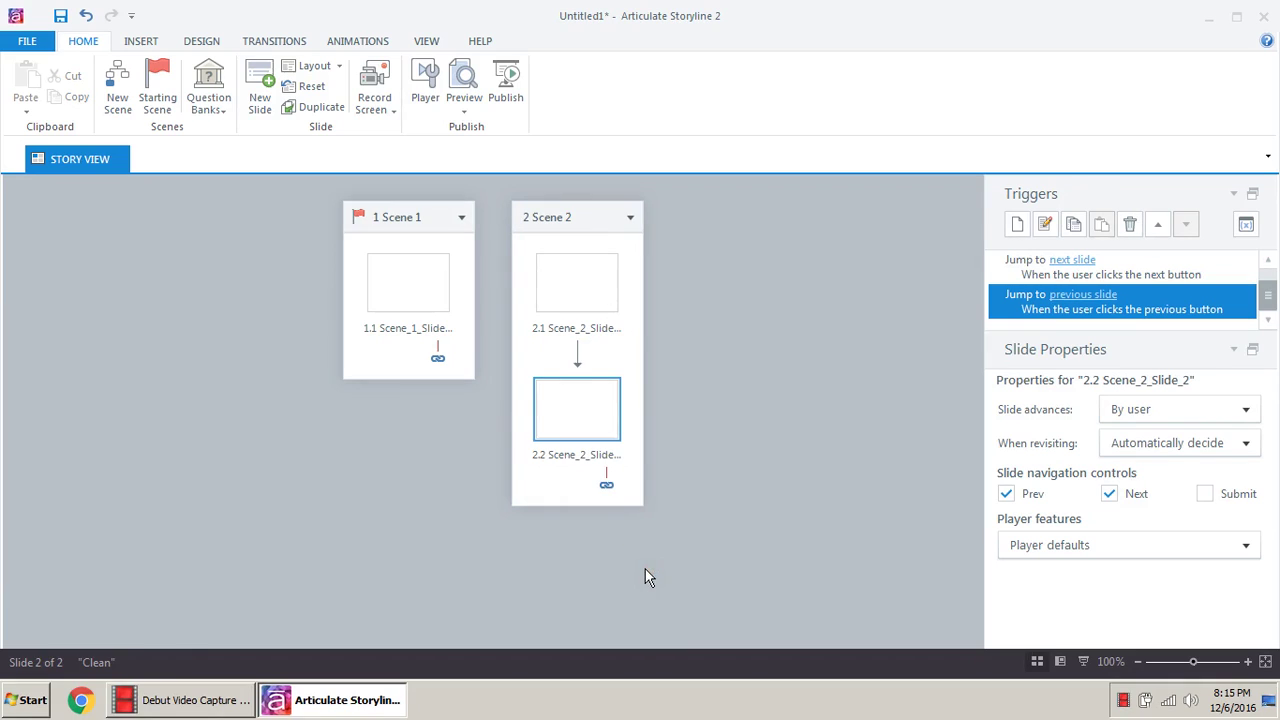
Step: Add another blank slide, 2.3, and name it Scene_2_Slide_3
left_click(557, 393)
right_click(559, 395)
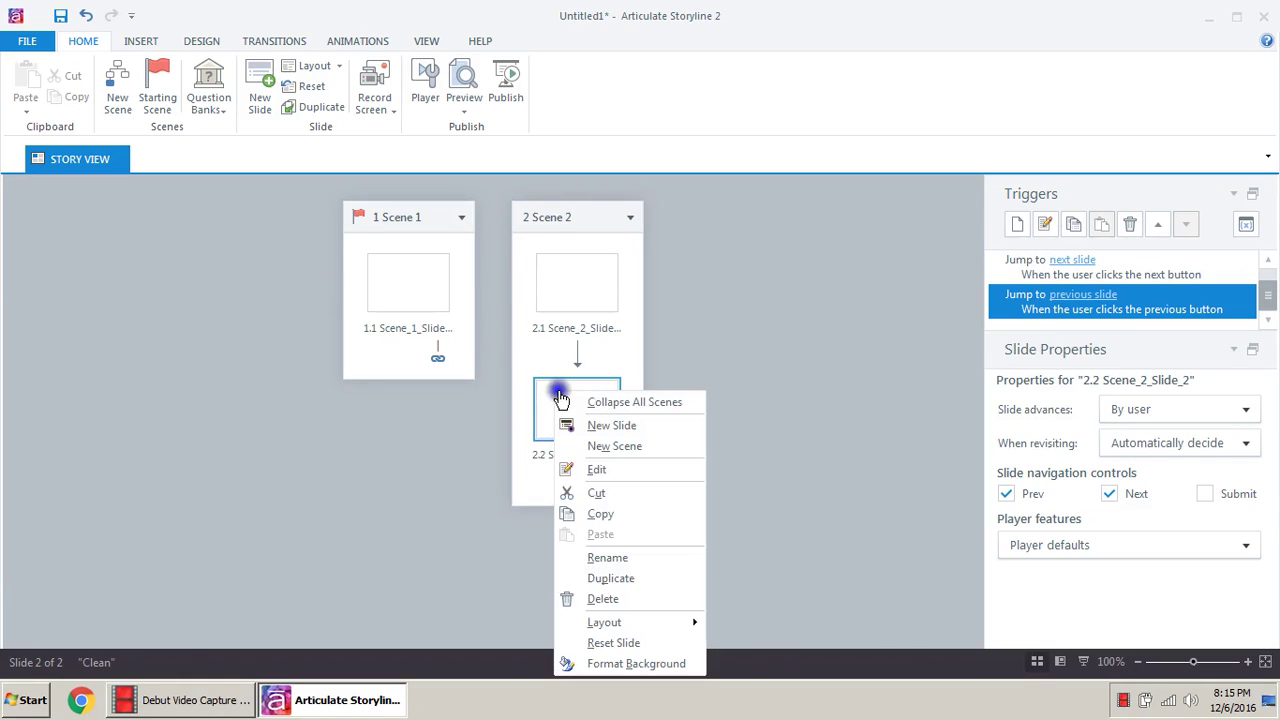
left_click(605, 424)
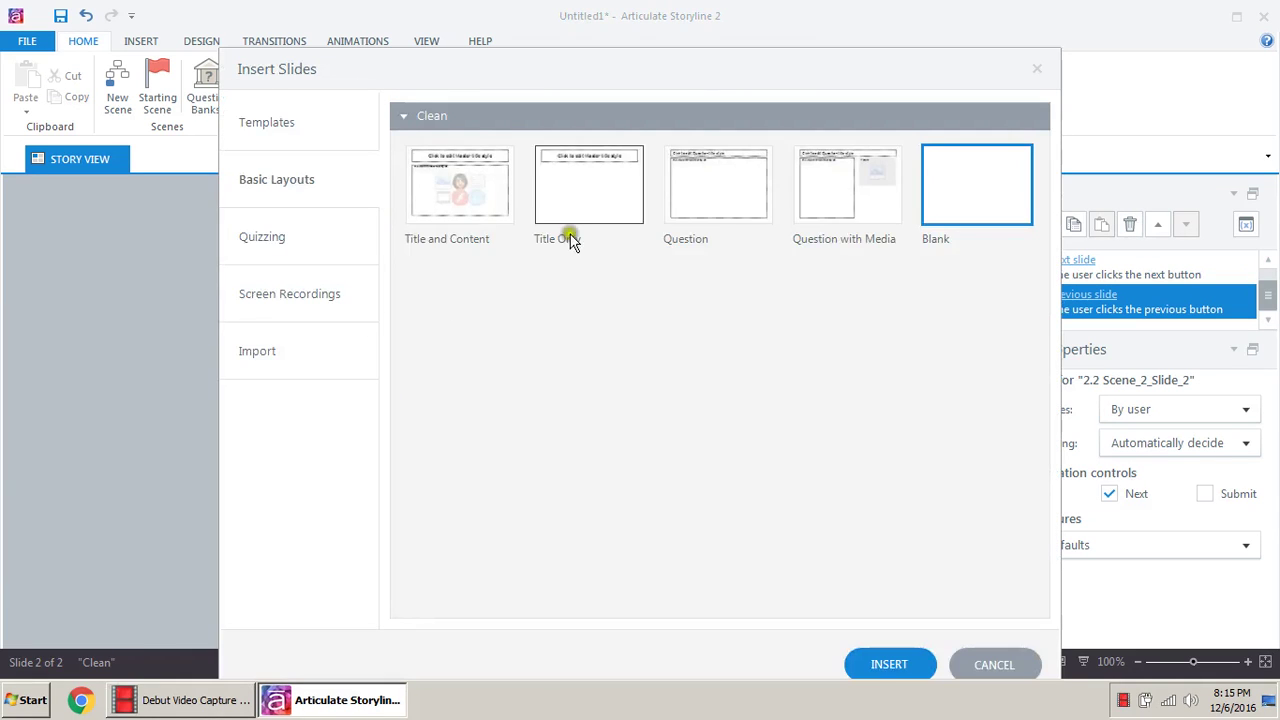
left_click(965, 200)
left_click(895, 664)
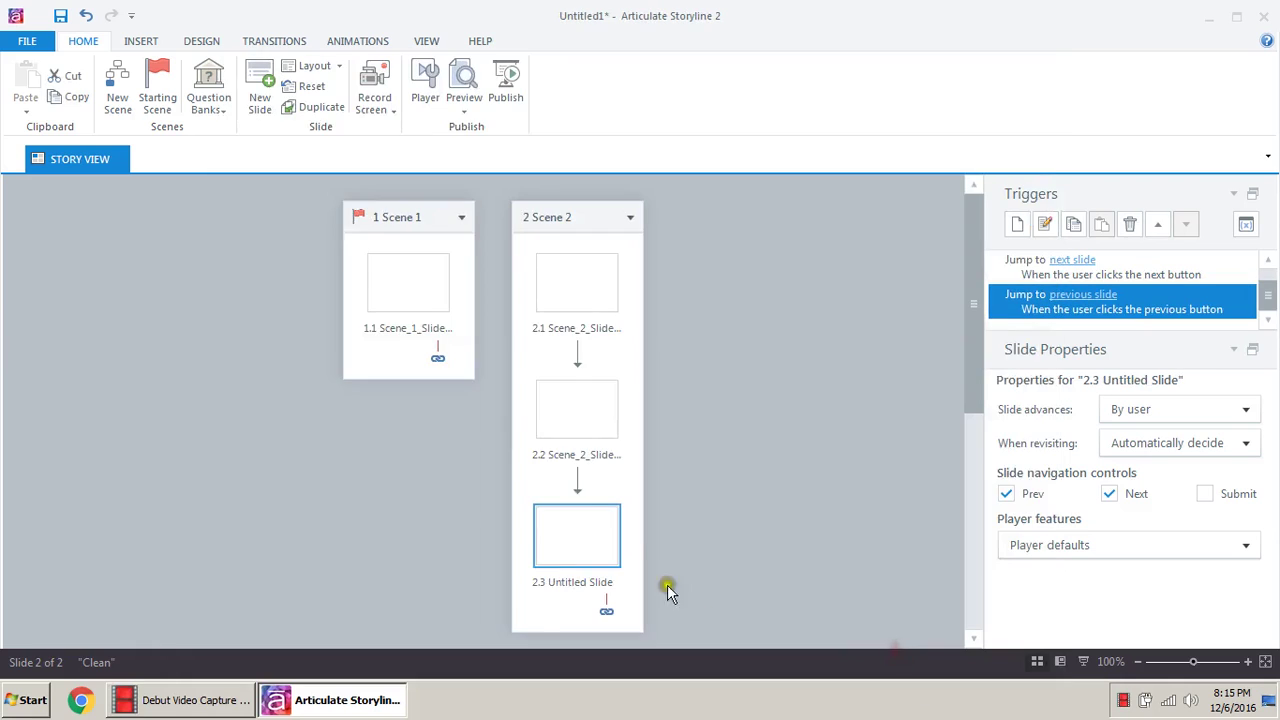
right_click(565, 535)
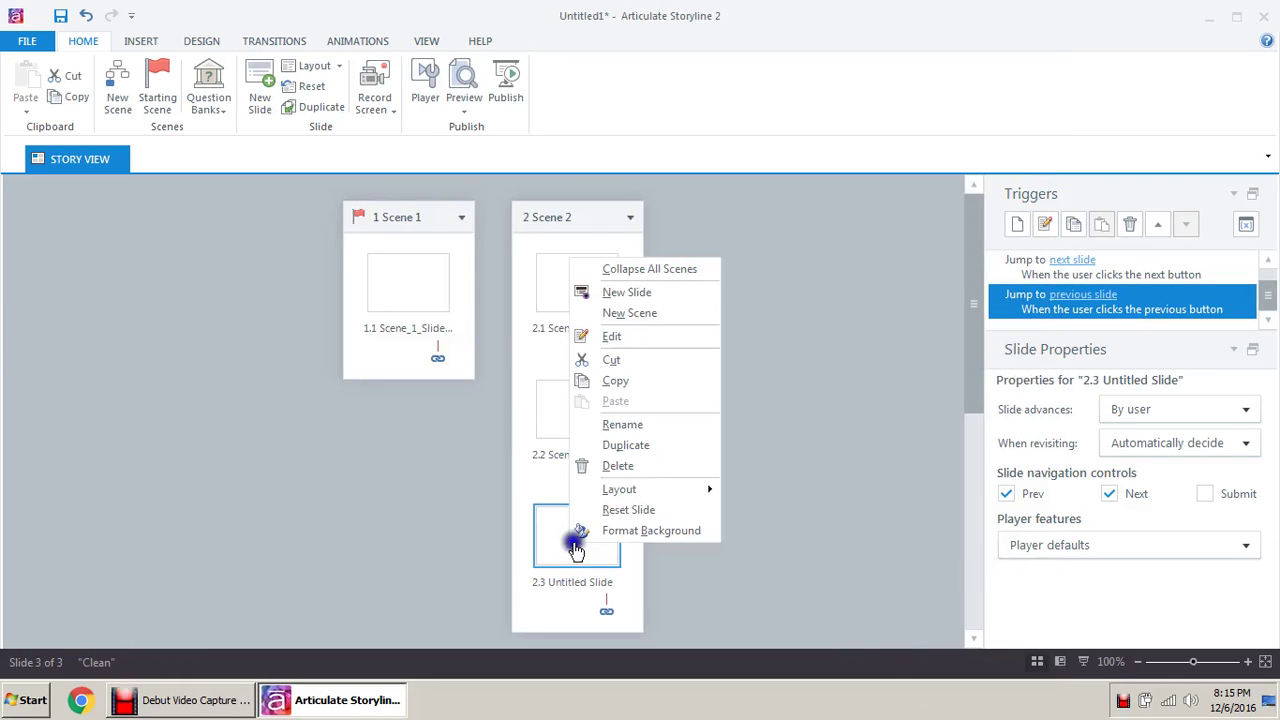
left_click(622, 424)
type("Scene_2_Slide_1")
key("BackSpace")
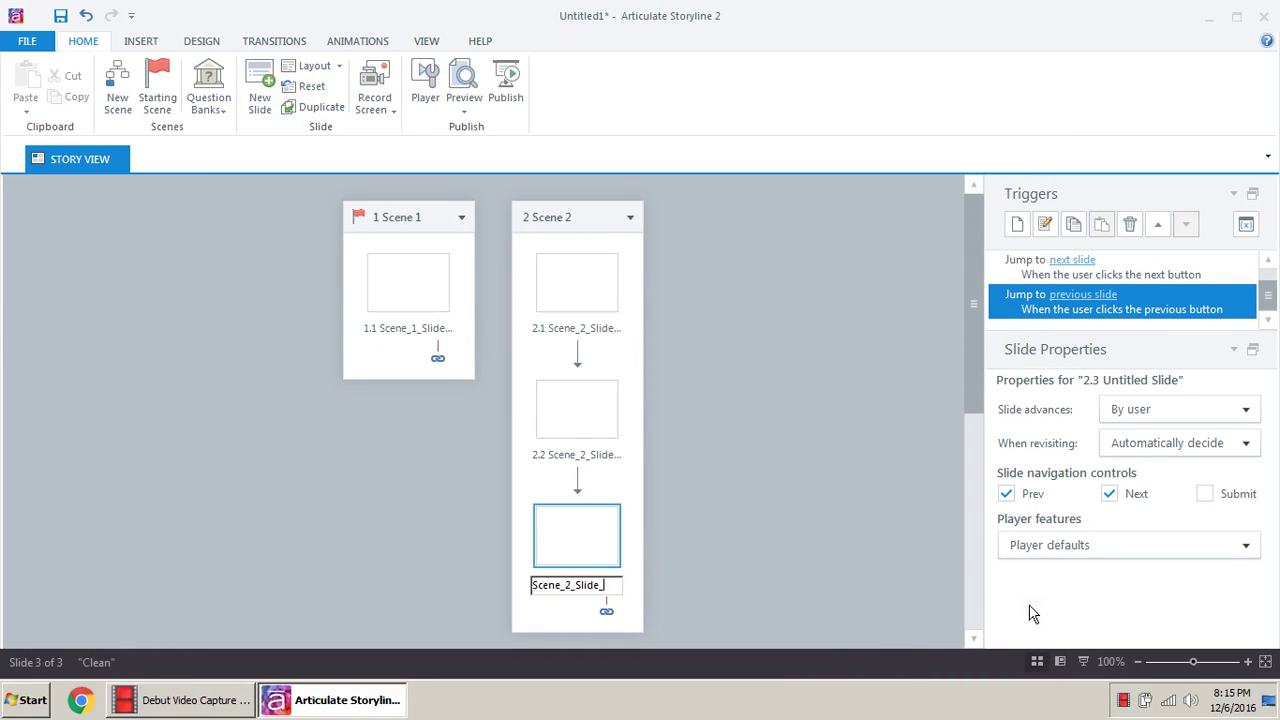
key("Return")
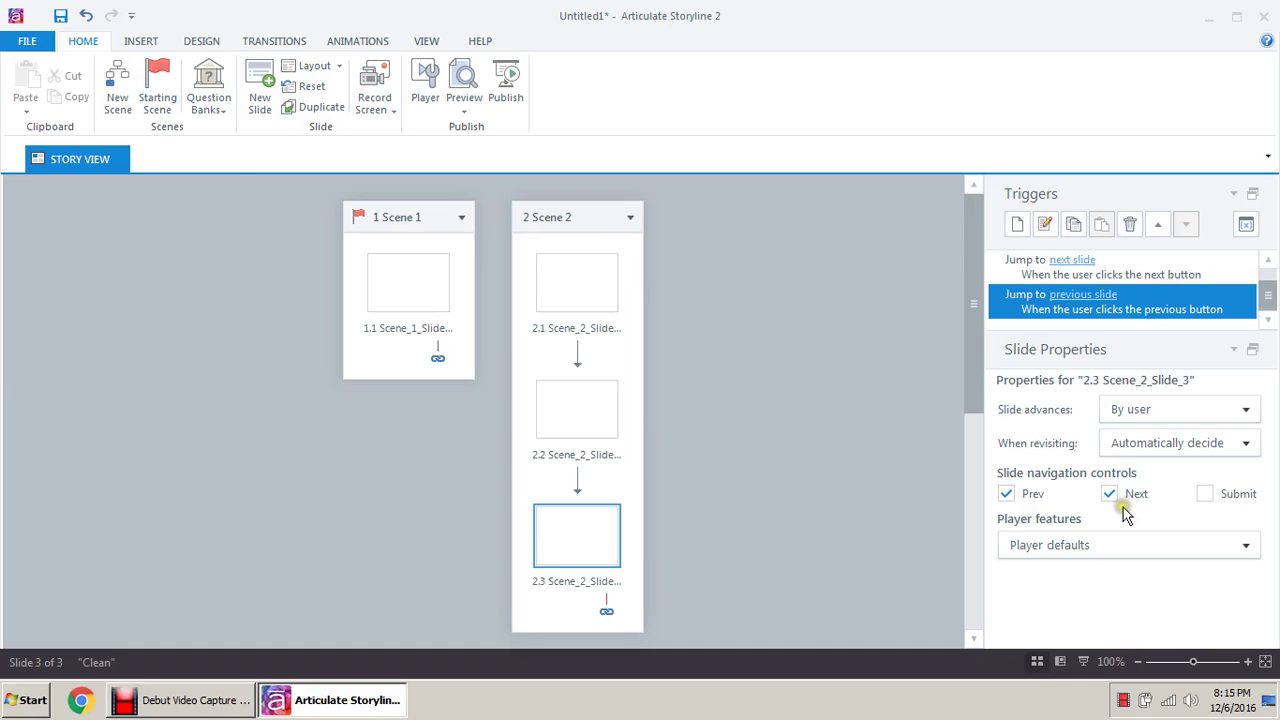
left_click(722, 327)
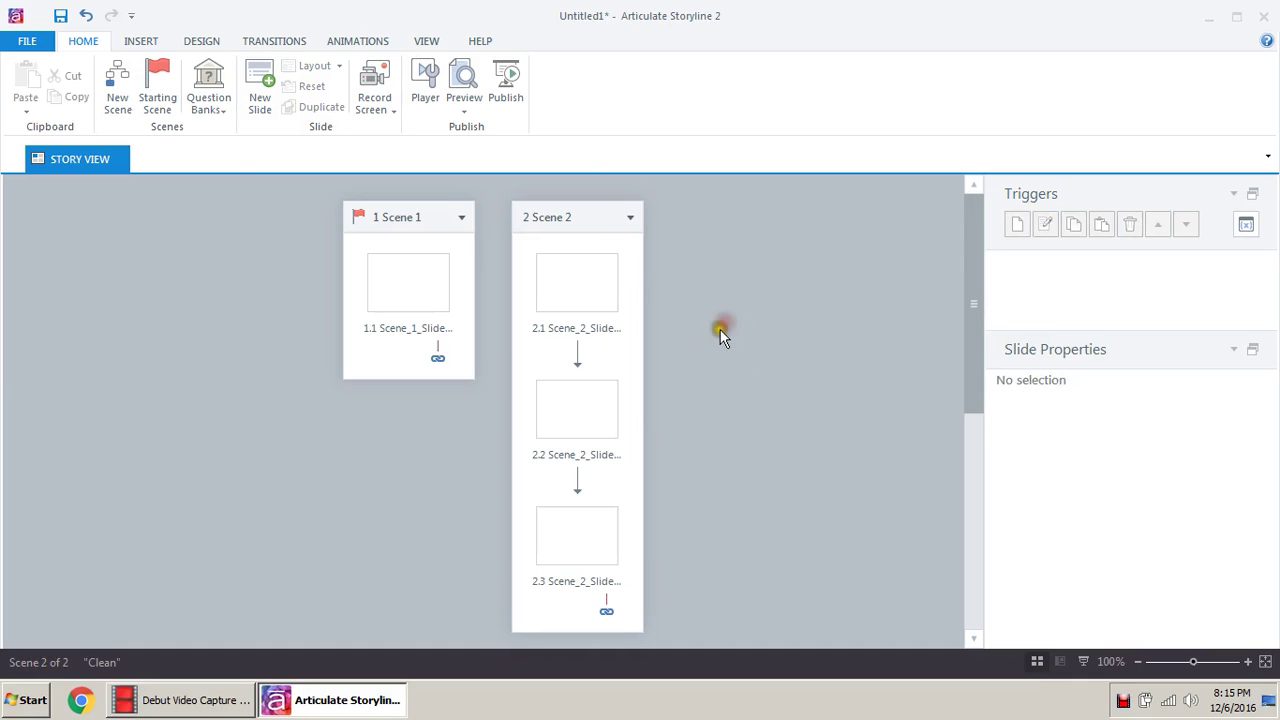
Step: Publish the course for Web and open story_html5 from the output folder in Chrome
left_click(523, 92)
left_click(815, 632)
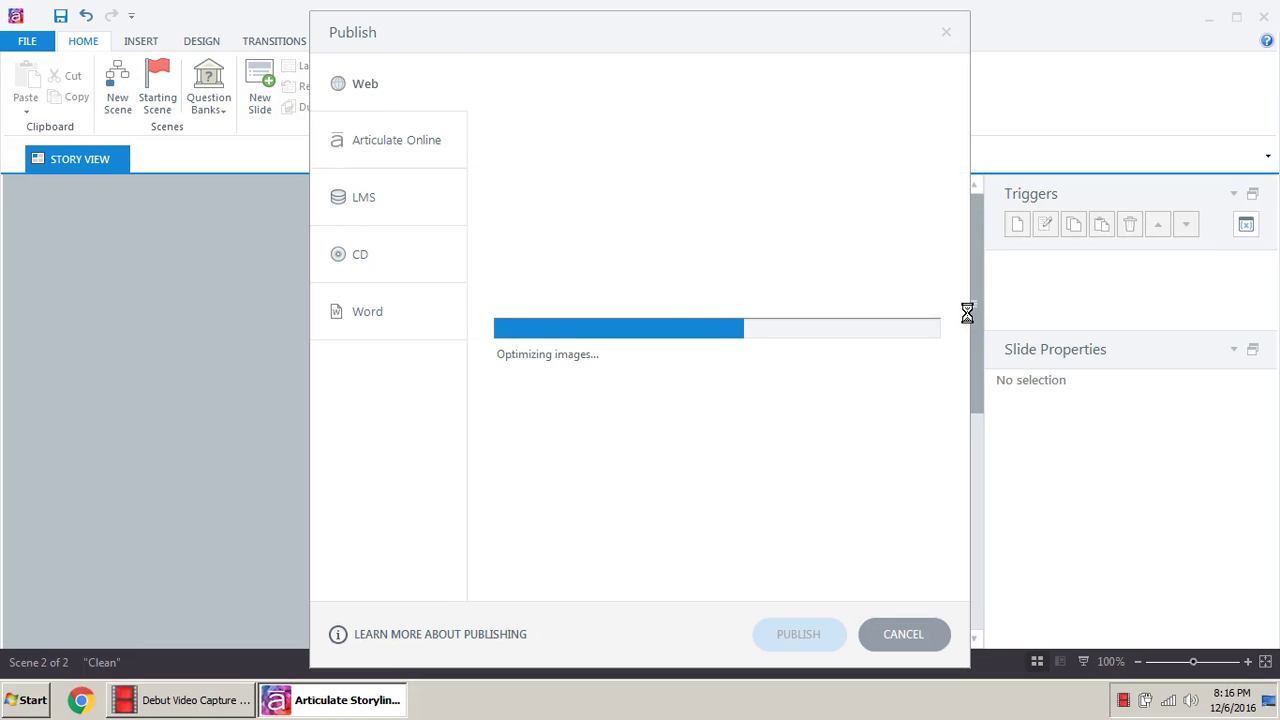
left_click(722, 418)
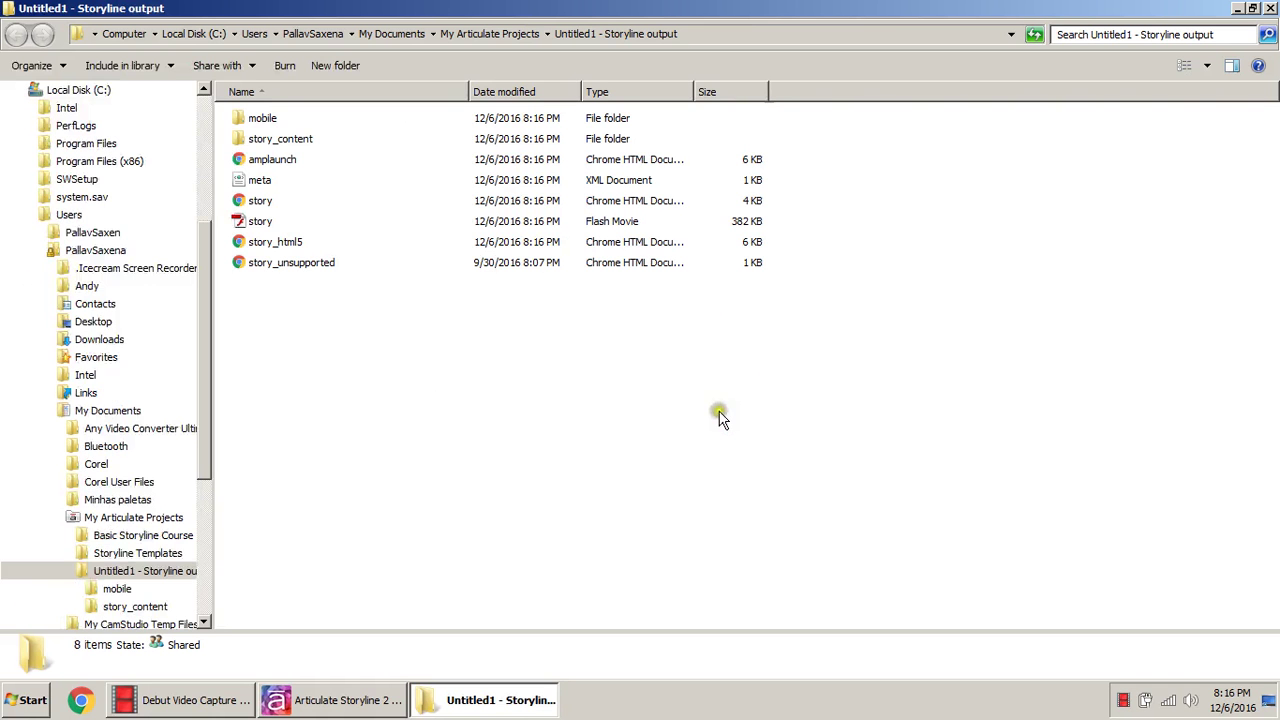
left_click(276, 242)
double_click(276, 242)
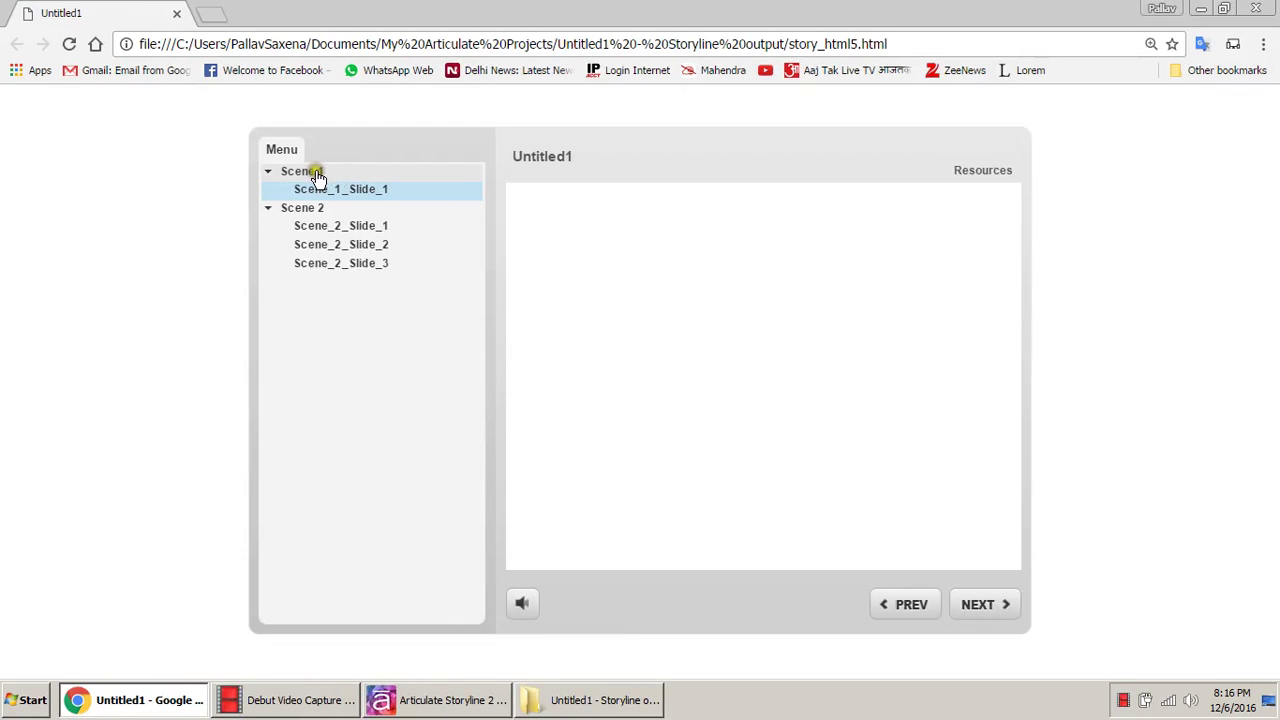
Step: Jump between Scene 1 and Scene 2 slides in the player menu, ending on Scene_2_Slide_1
left_click(451, 197)
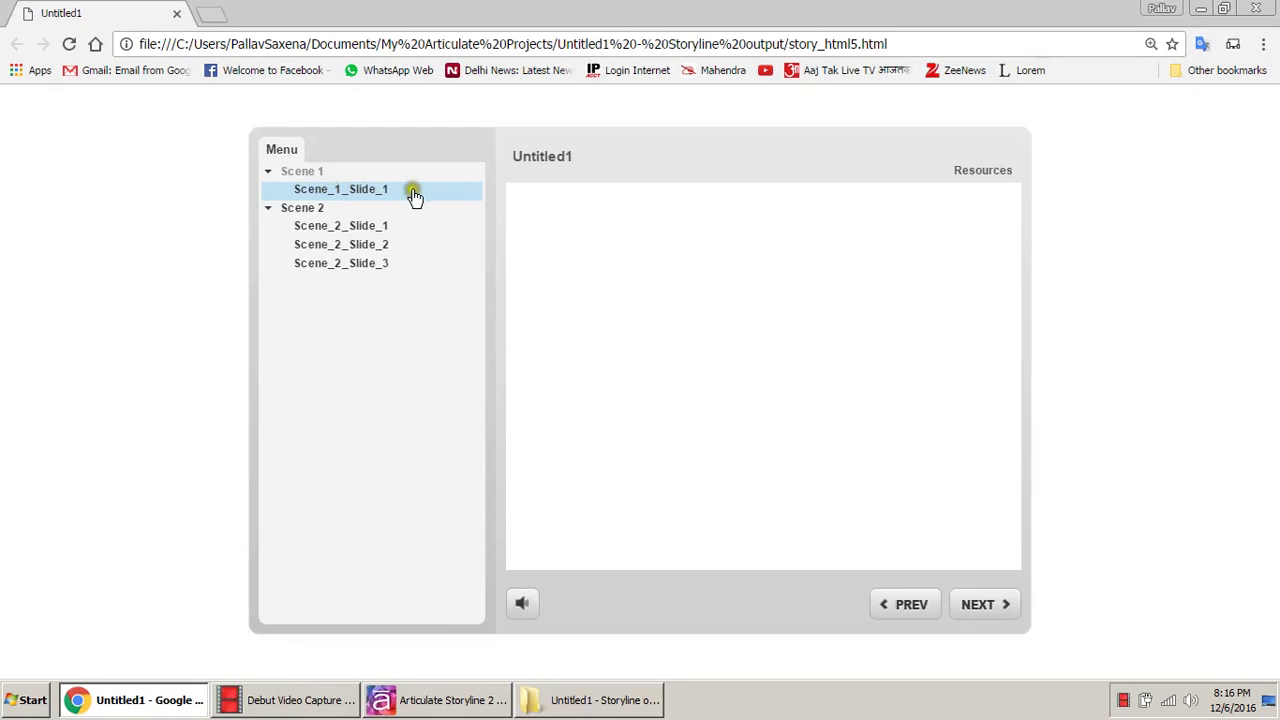
left_click(330, 217)
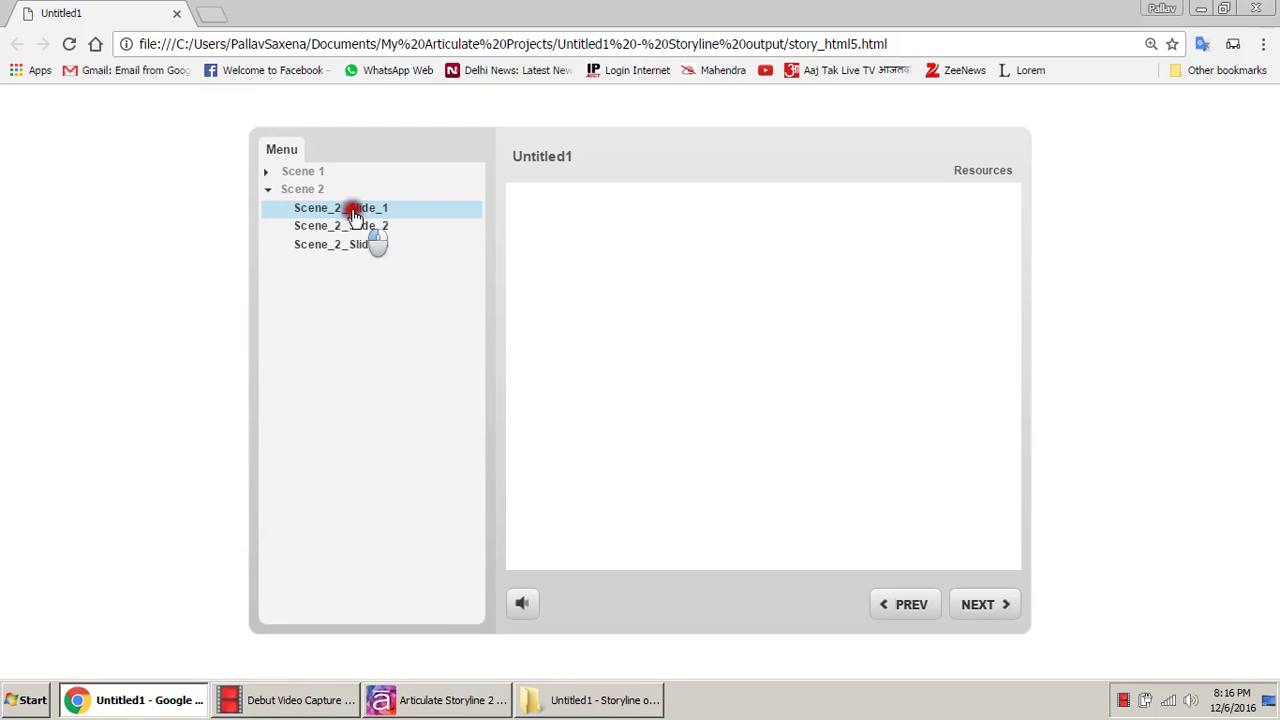
left_click(360, 222)
left_click(384, 246)
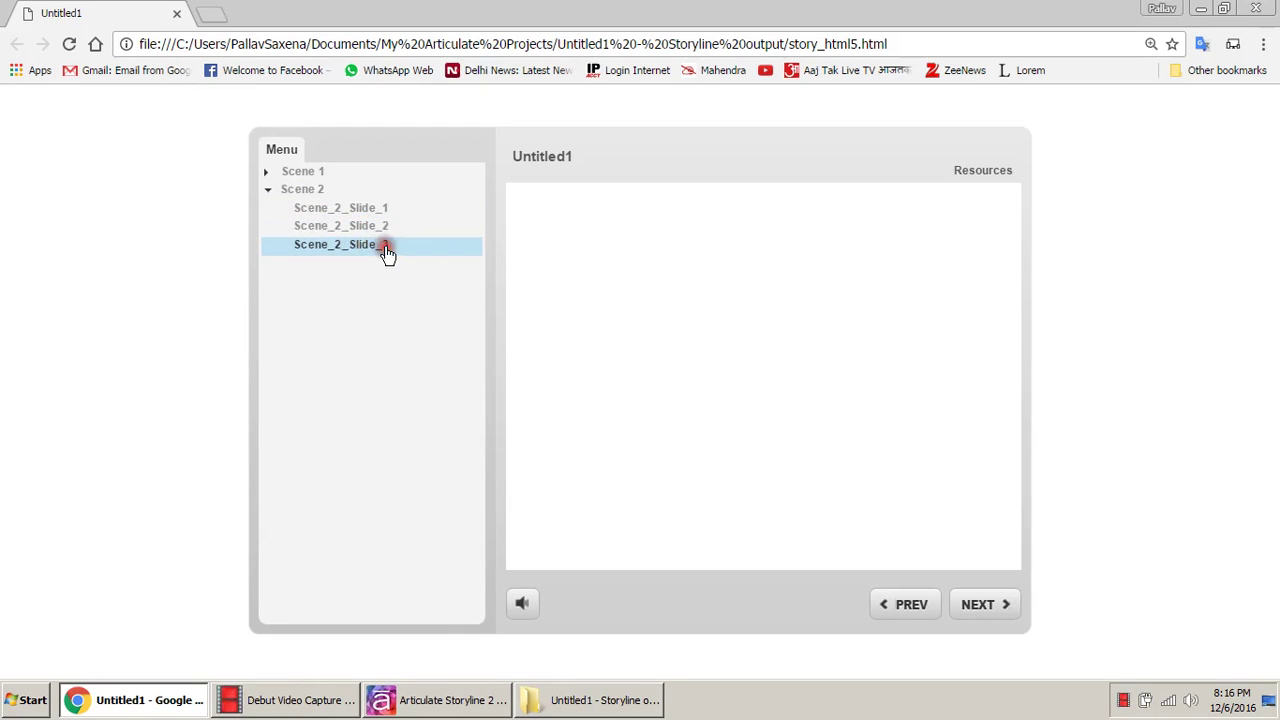
left_click(298, 178)
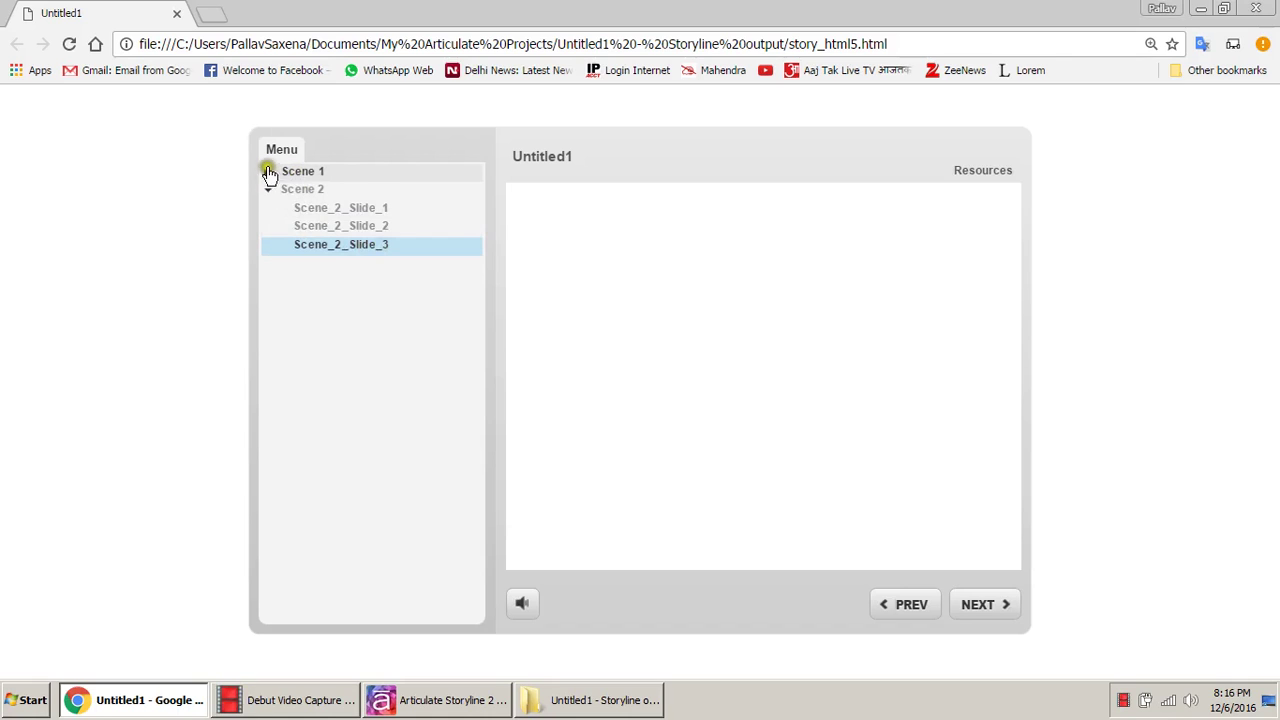
left_click(267, 171)
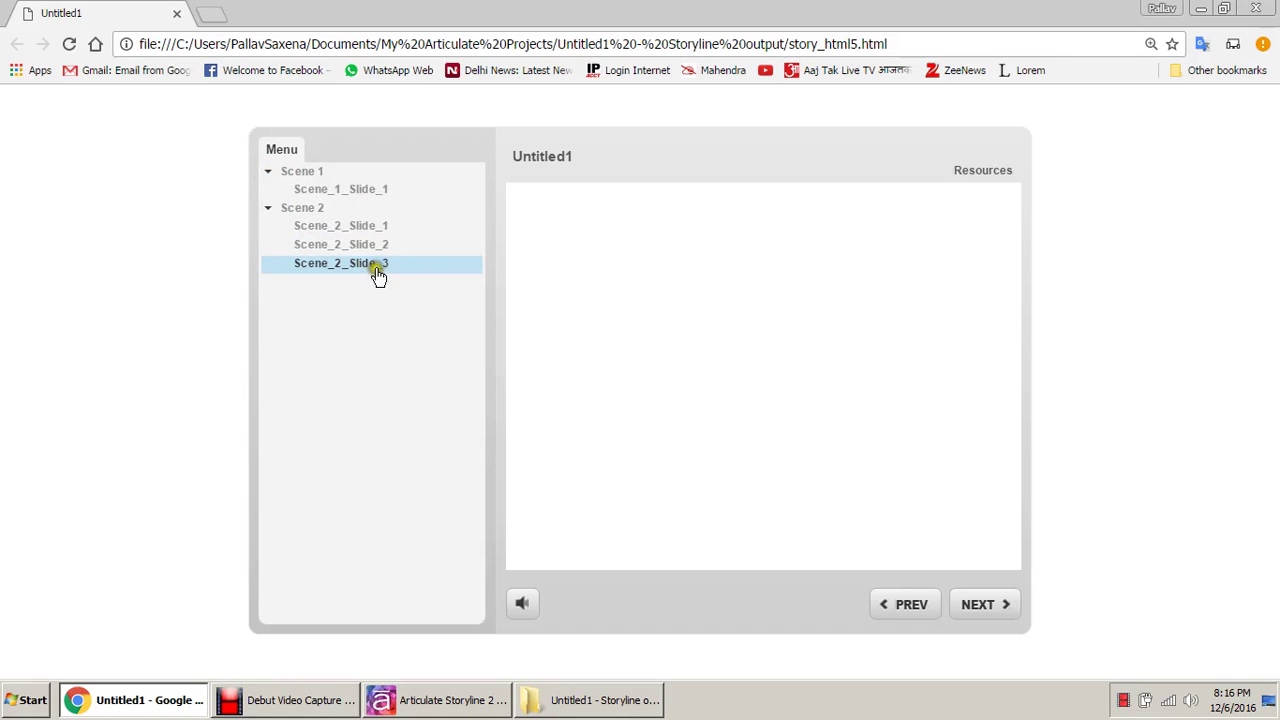
left_click(389, 226)
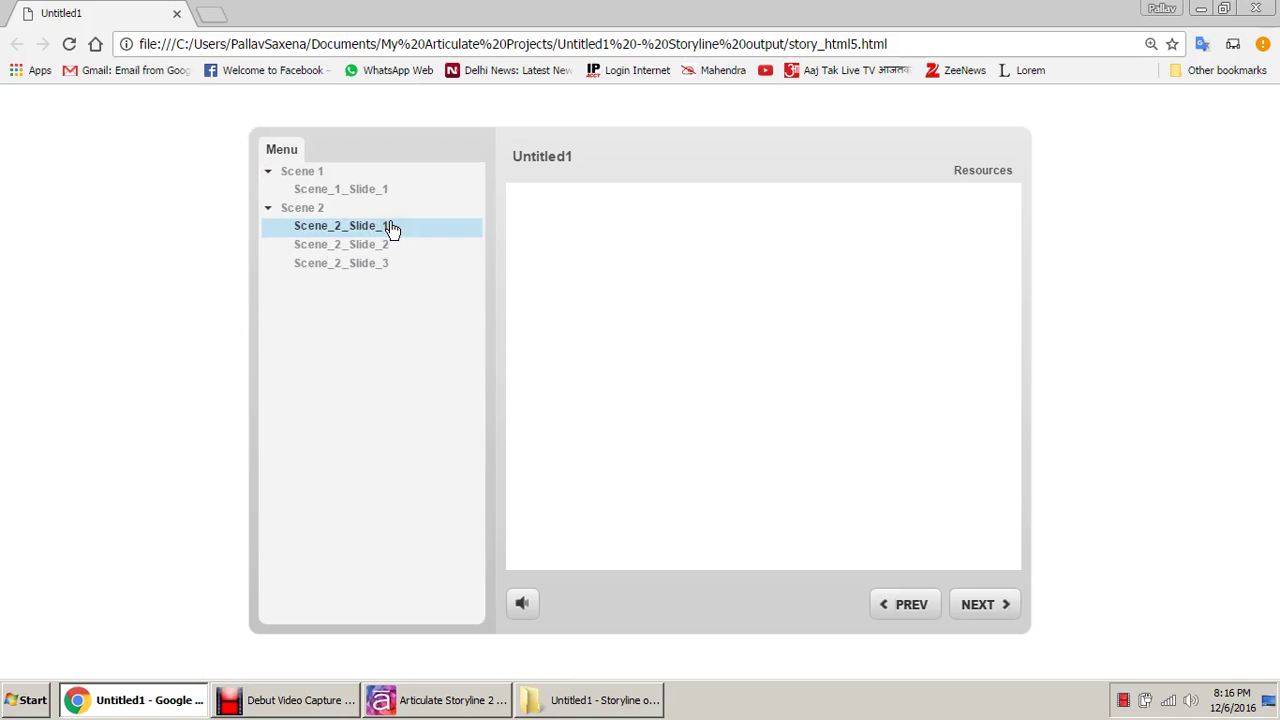
left_click(354, 220)
left_click(330, 177)
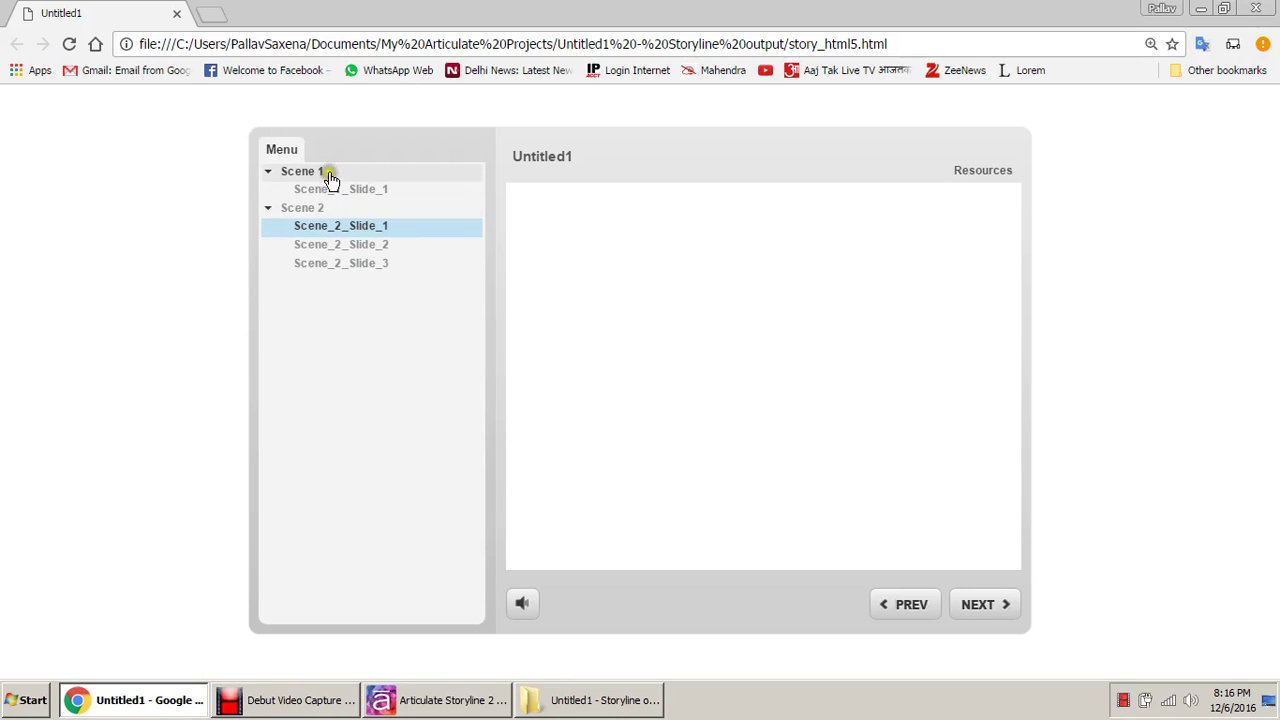
left_click(330, 205)
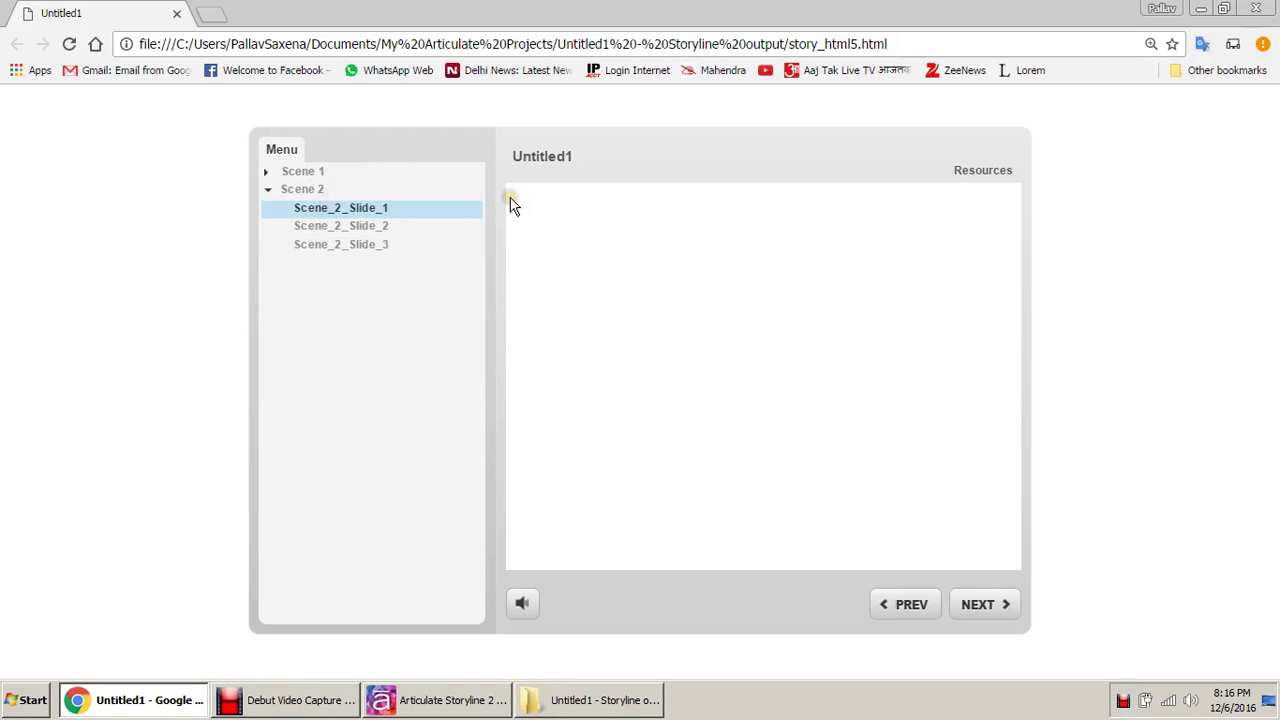
Step: Dismiss the publish success message and open slide 1.1 for editing
left_click(406, 705)
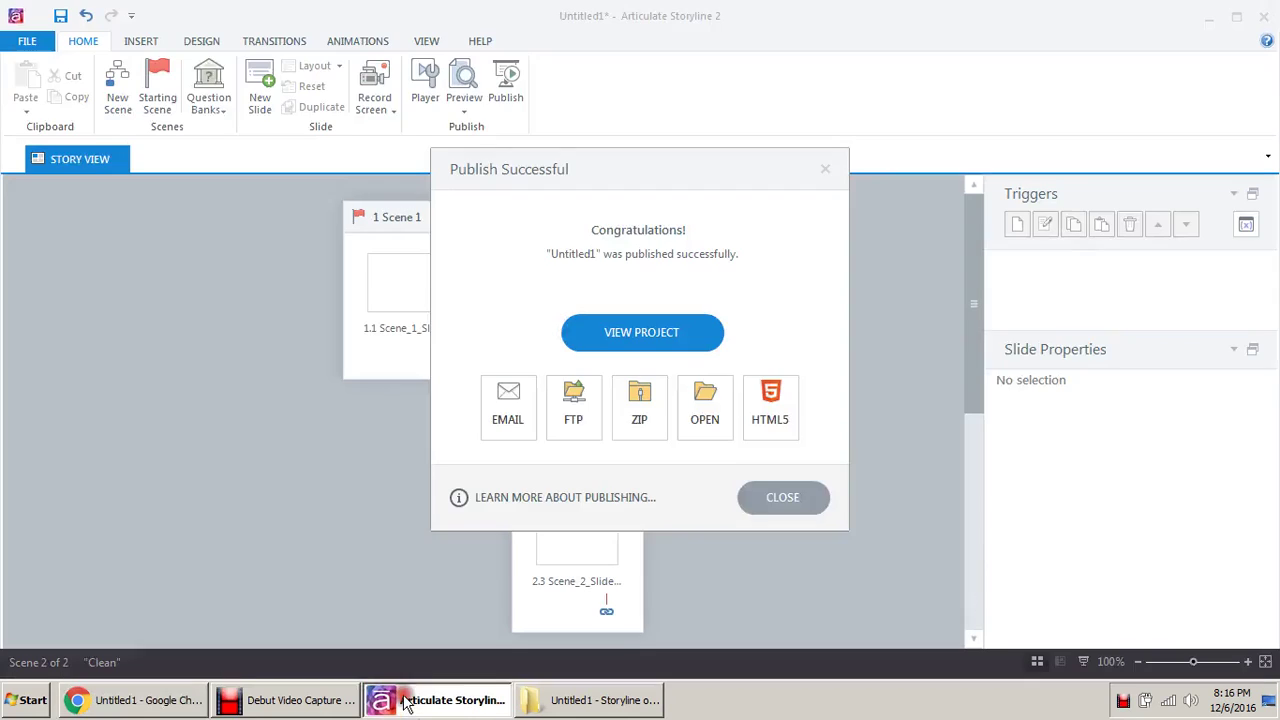
left_click(760, 500)
left_click(433, 285)
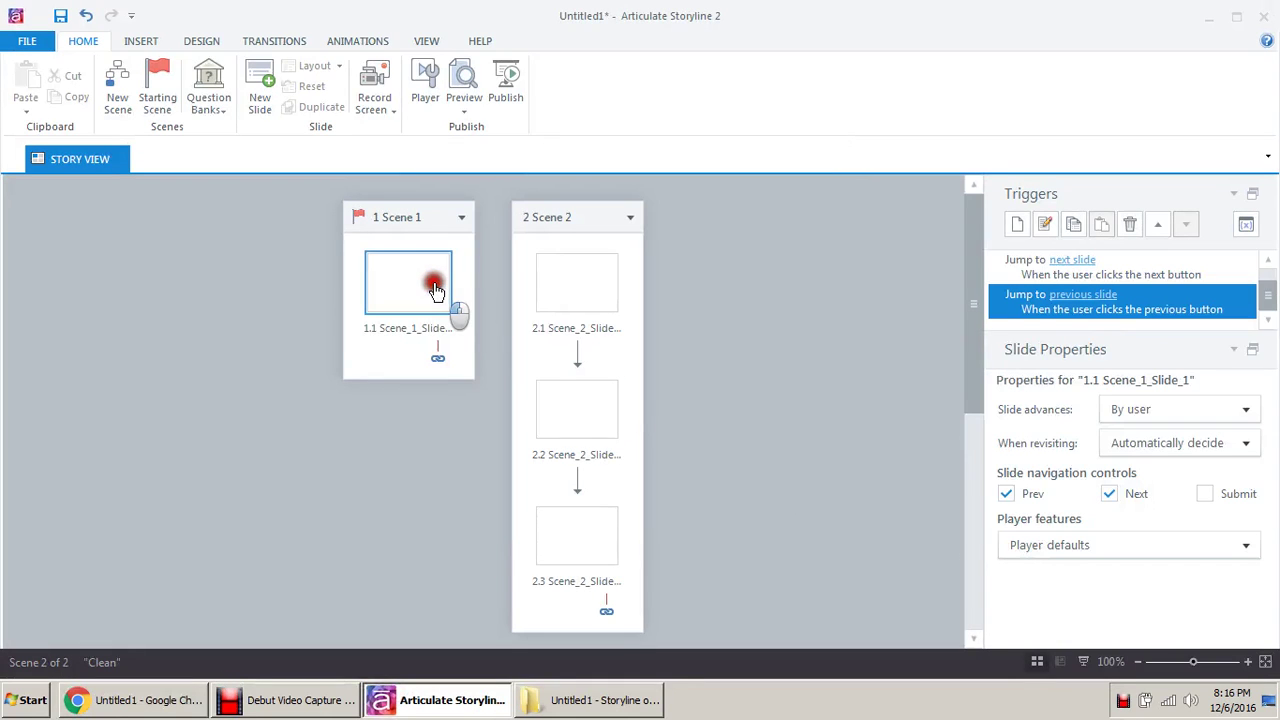
double_click(435, 288)
left_click_drag(386, 295, 414, 531)
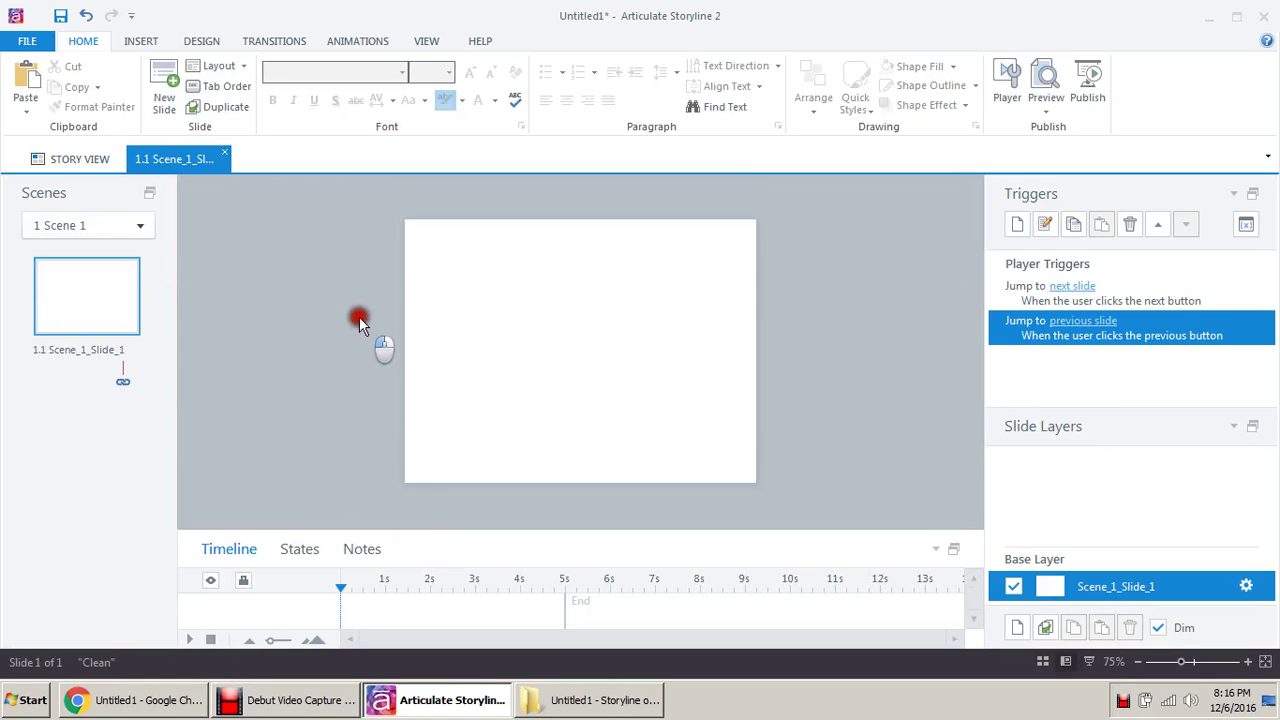
Step: Add a two-line 'scene 1 Slide 1' text box to slide 1.1 and enlarge its font
left_click(155, 41)
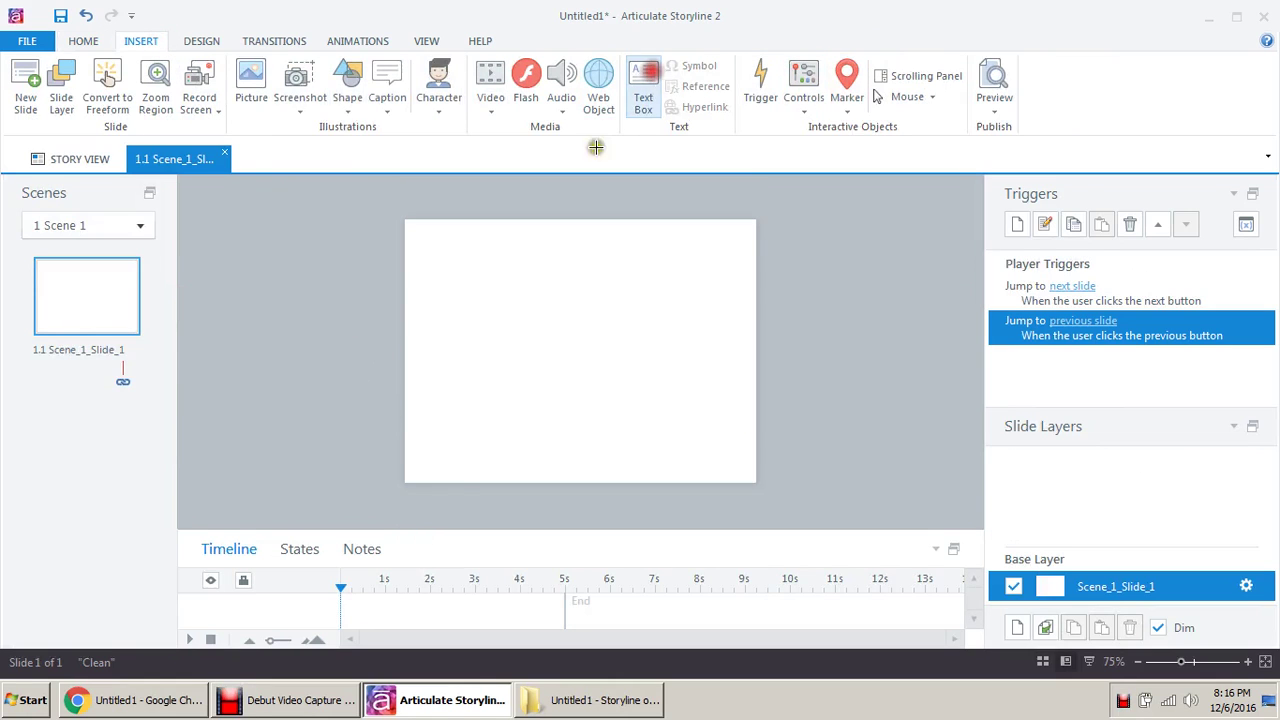
left_click(643, 88)
left_click(726, 354)
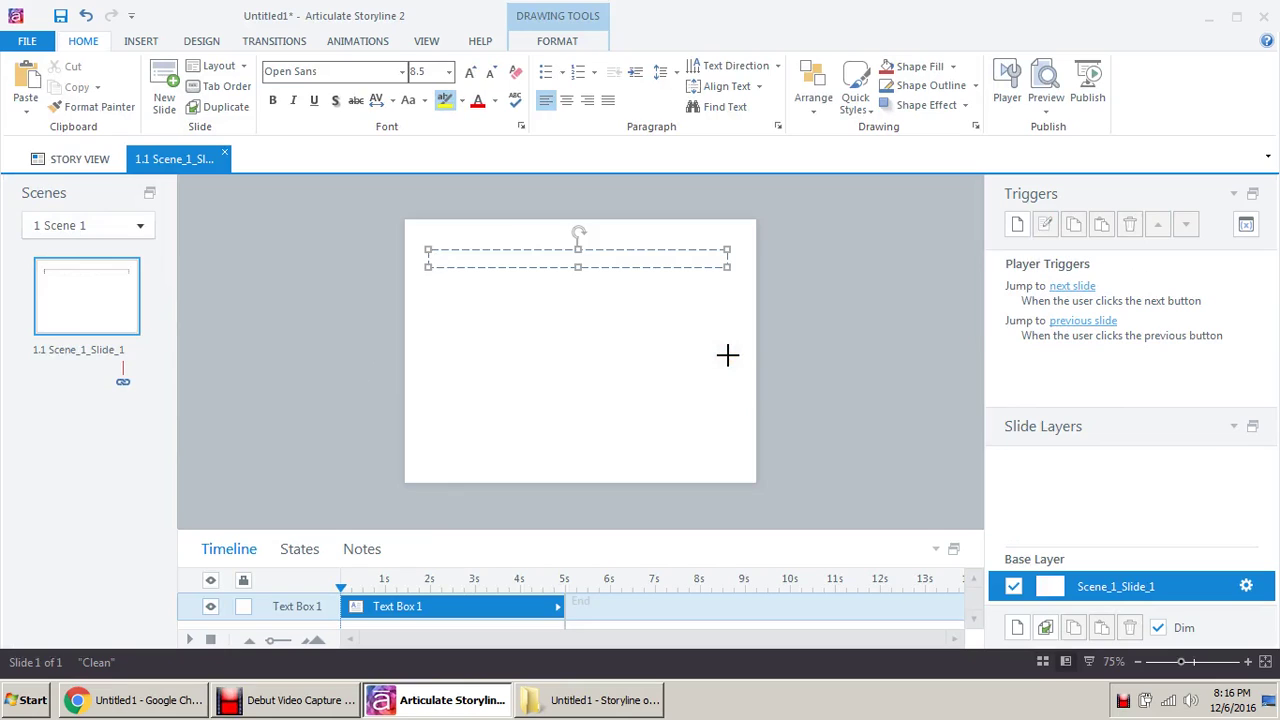
type("scene 1 Slide 1")
key("ctrl+Left")
key("ctrl+Left")
key("Return")
key("ctrl+a")
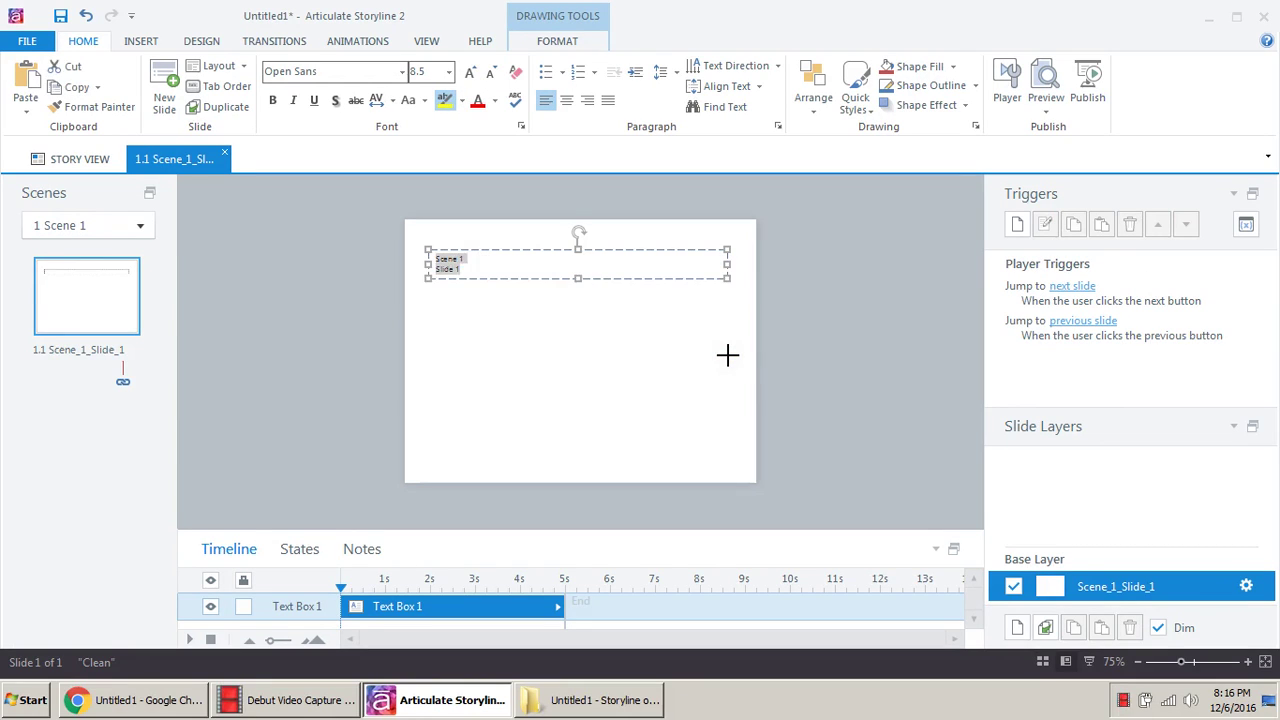
left_click(471, 71)
left_click(471, 71)
left_click(471, 71)
left_click(471, 71)
left_click(471, 71)
left_click(407, 274)
left_click_drag(368, 226, 937, 392)
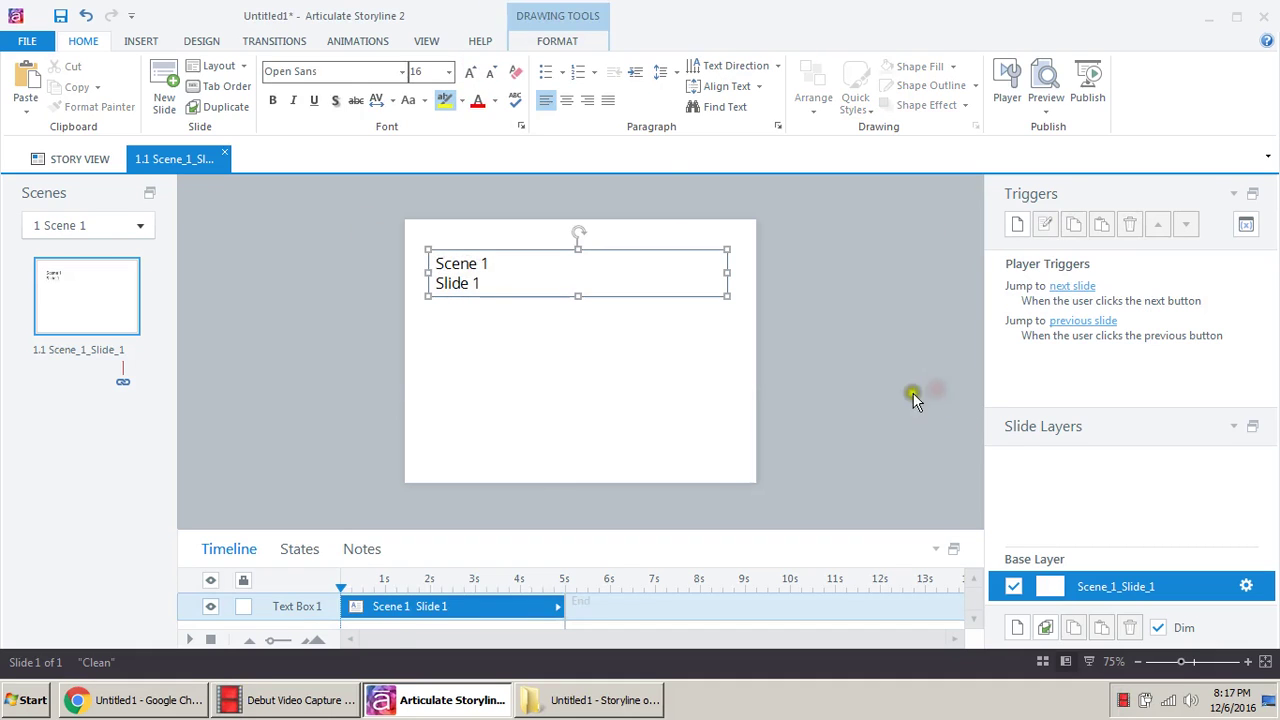
Step: Paste the label onto slide 2.1 and change its scene number to 2
left_click(226, 159)
left_click(560, 298)
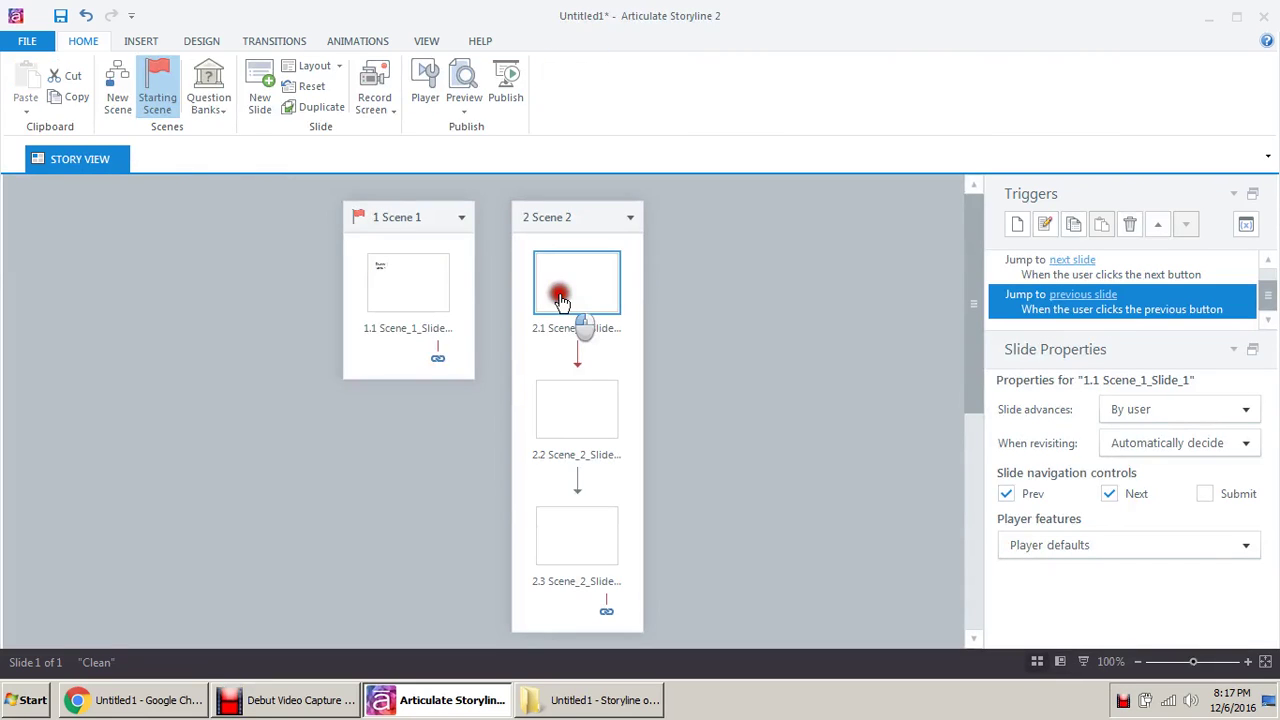
double_click(578, 330)
key("ctrl+v")
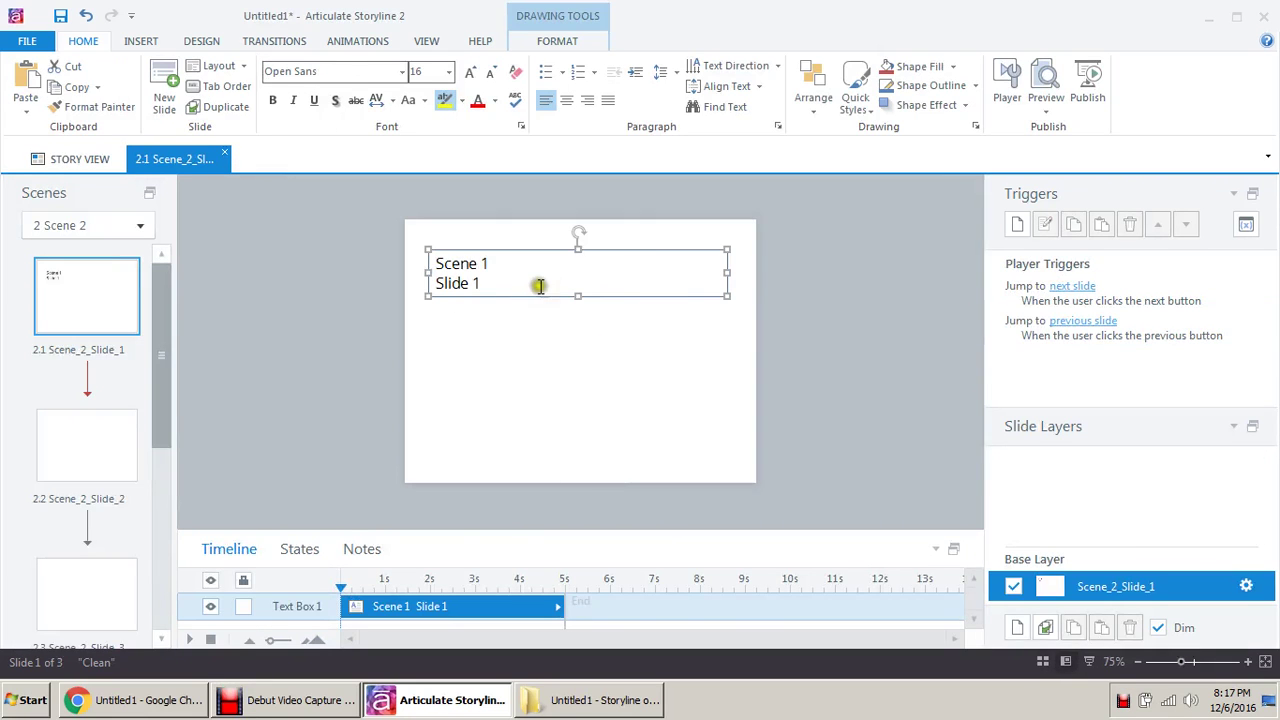
left_click(527, 266)
type("2")
left_click(500, 363)
Step: Paste the label onto slides 2.2 and 2.3, changing the slide number to 3 on 2.3
left_click(114, 445)
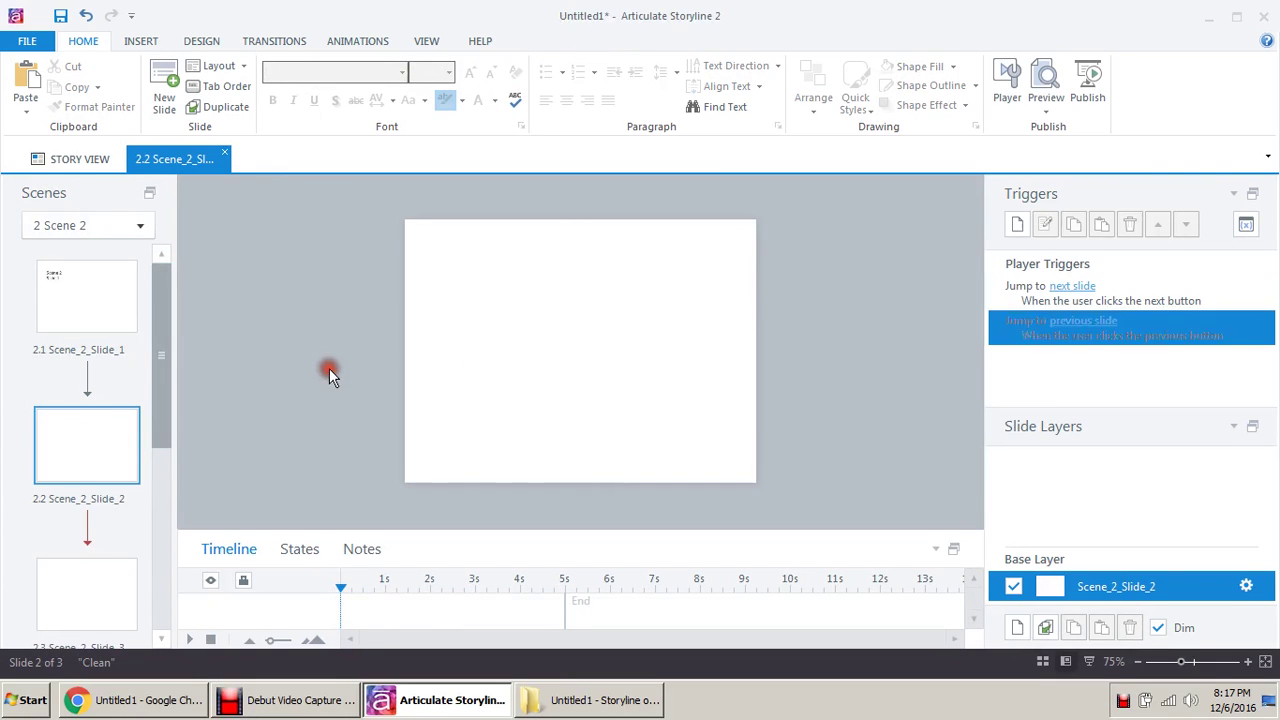
key("ctrl+v")
left_click(527, 265)
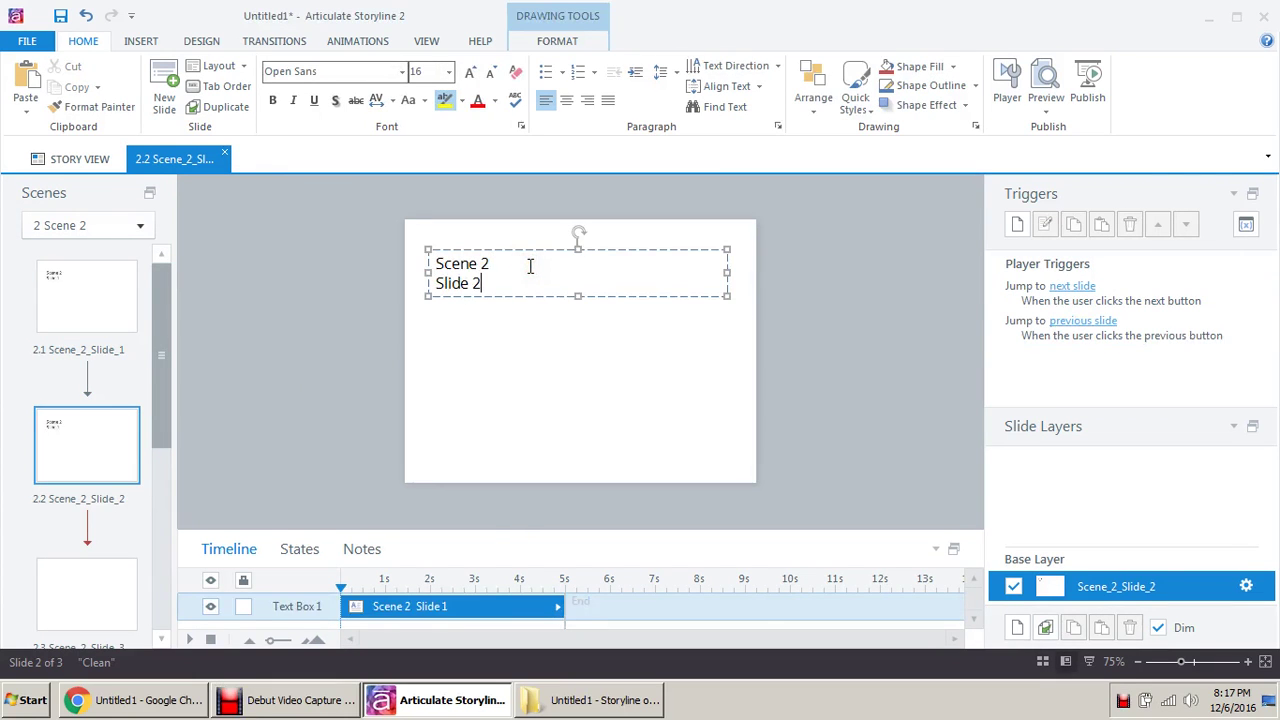
left_click(311, 394)
left_click(97, 571)
key("Tab")
key("Return")
key("End")
key("BackSpace")
type("3")
left_click(503, 438)
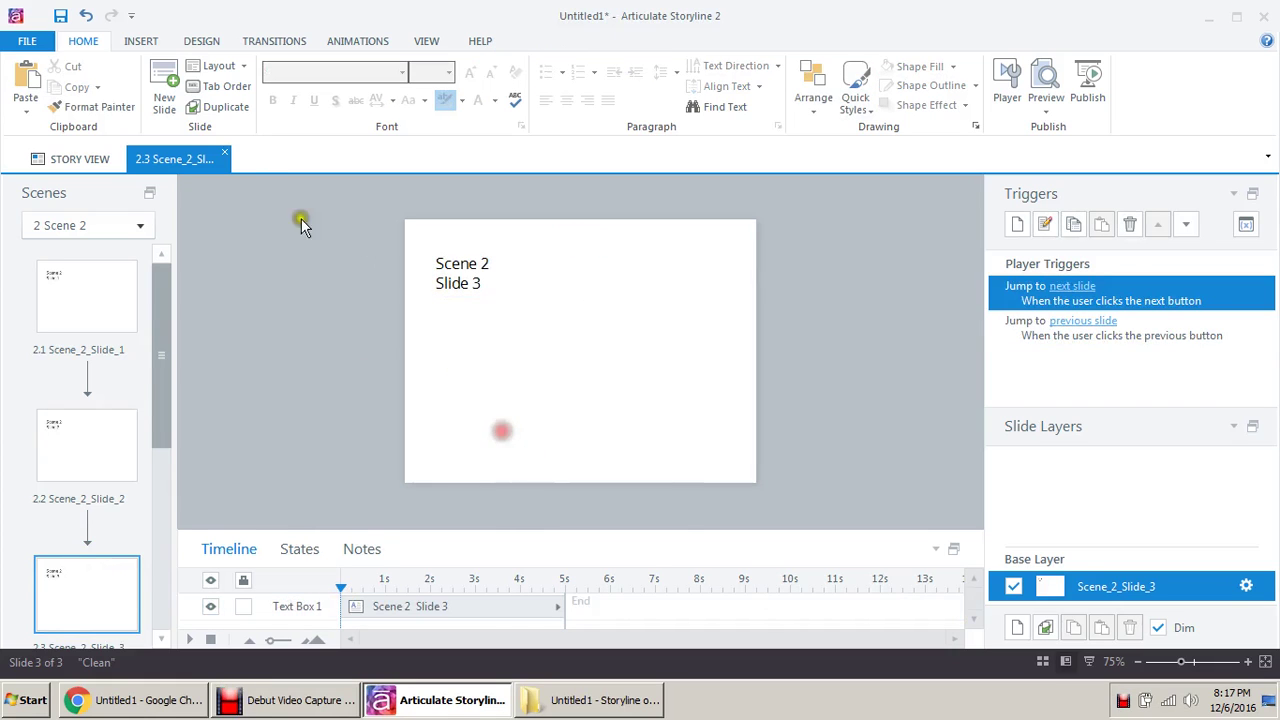
left_click(224, 157)
Step: Add a third scene, rename it Book 3, and select its slide 3.1
right_click(703, 259)
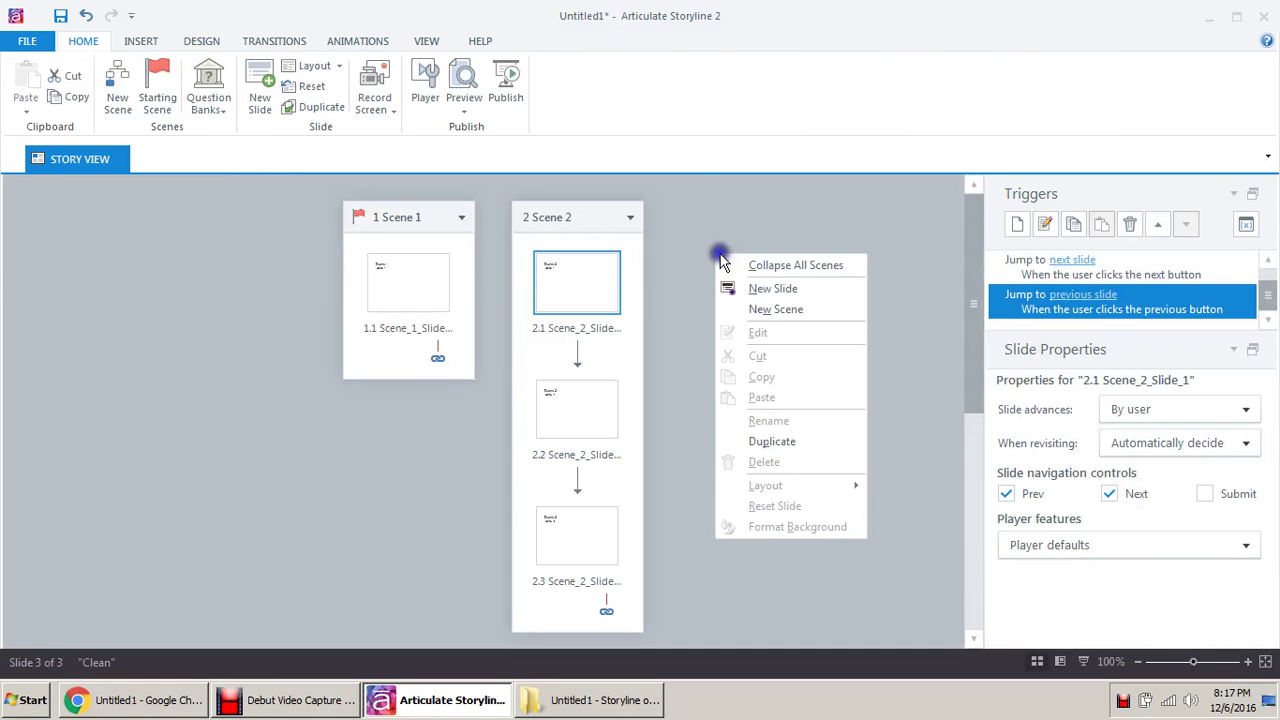
left_click(763, 310)
left_click(670, 220)
left_click(674, 221)
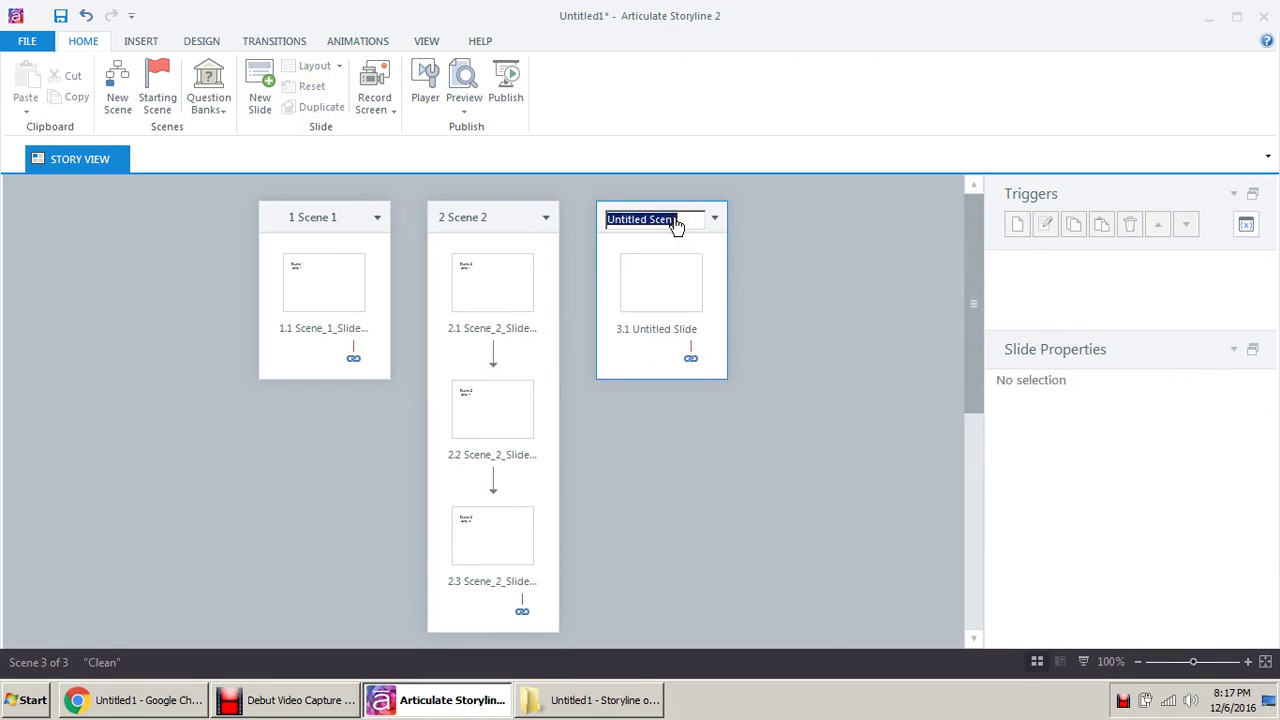
key("Return")
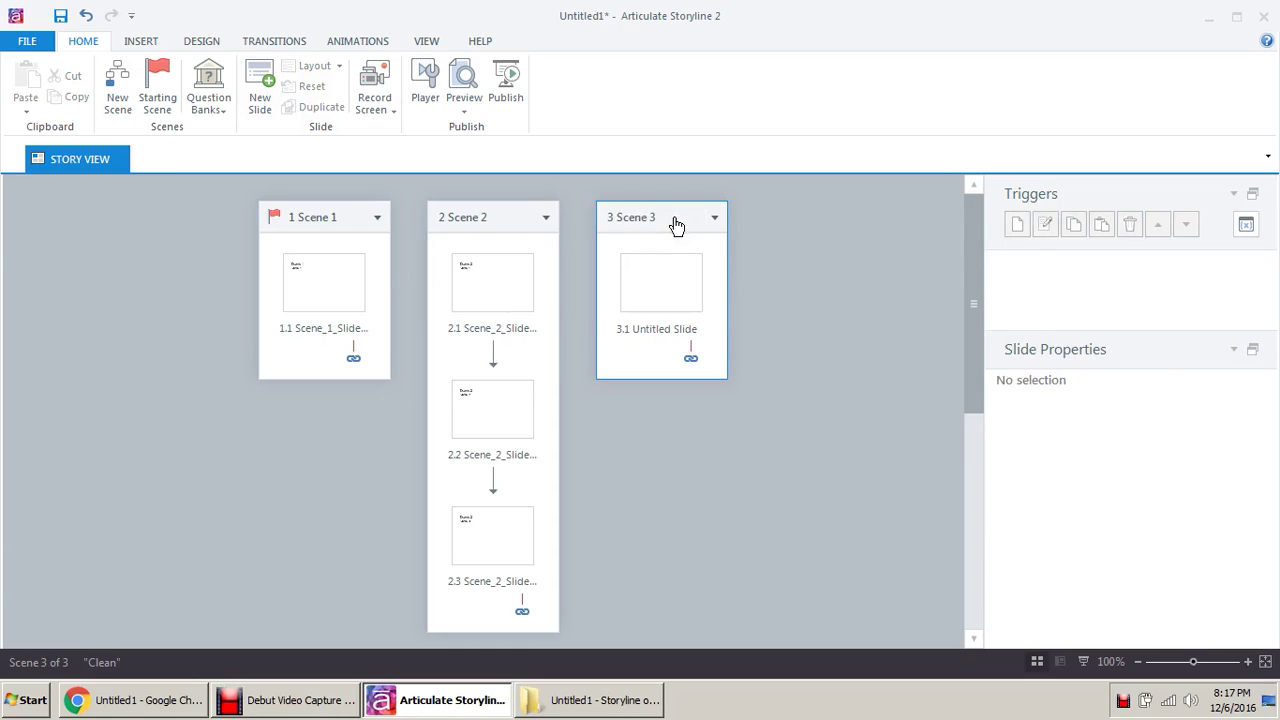
left_click(676, 222)
type("C")
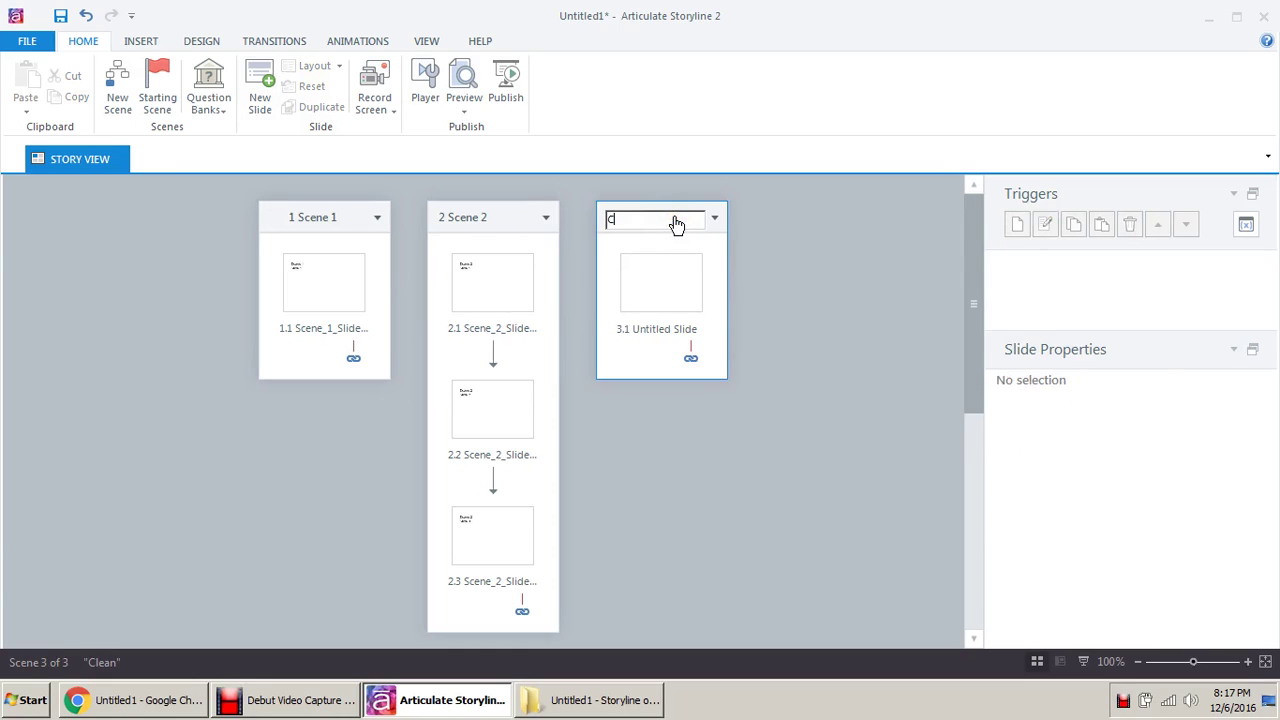
key("Return")
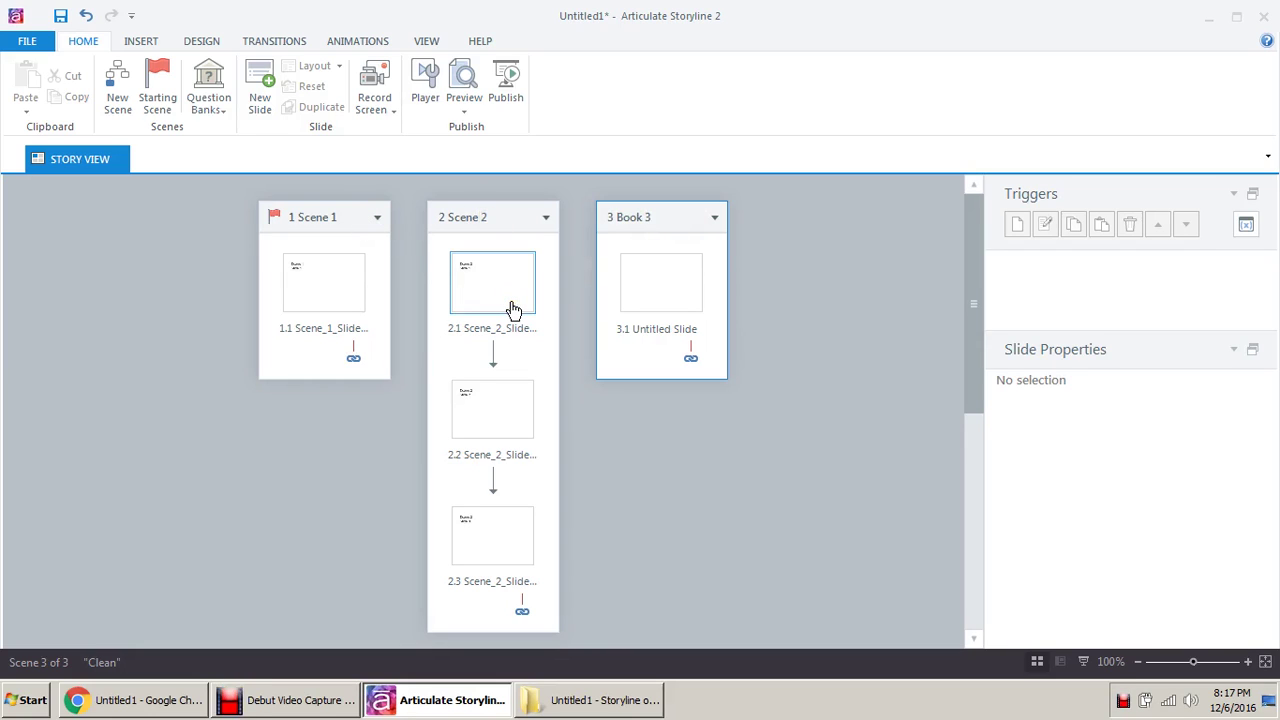
left_click(522, 332)
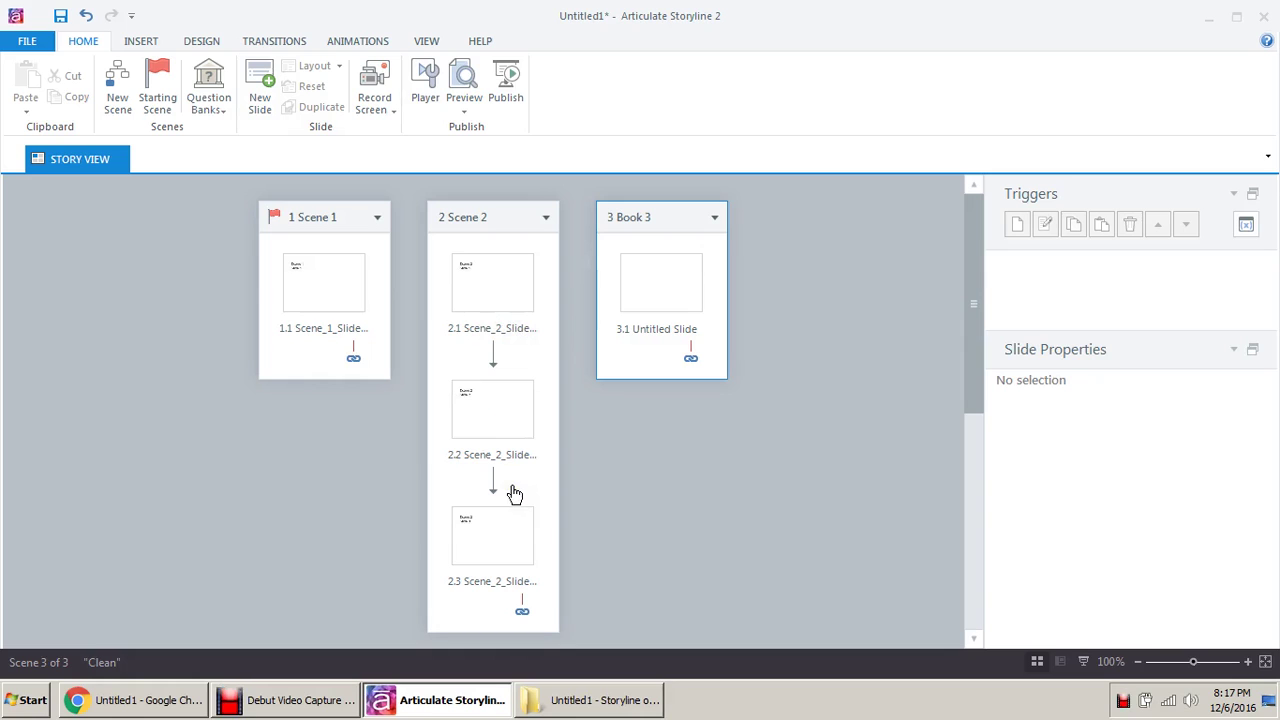
left_click(657, 278)
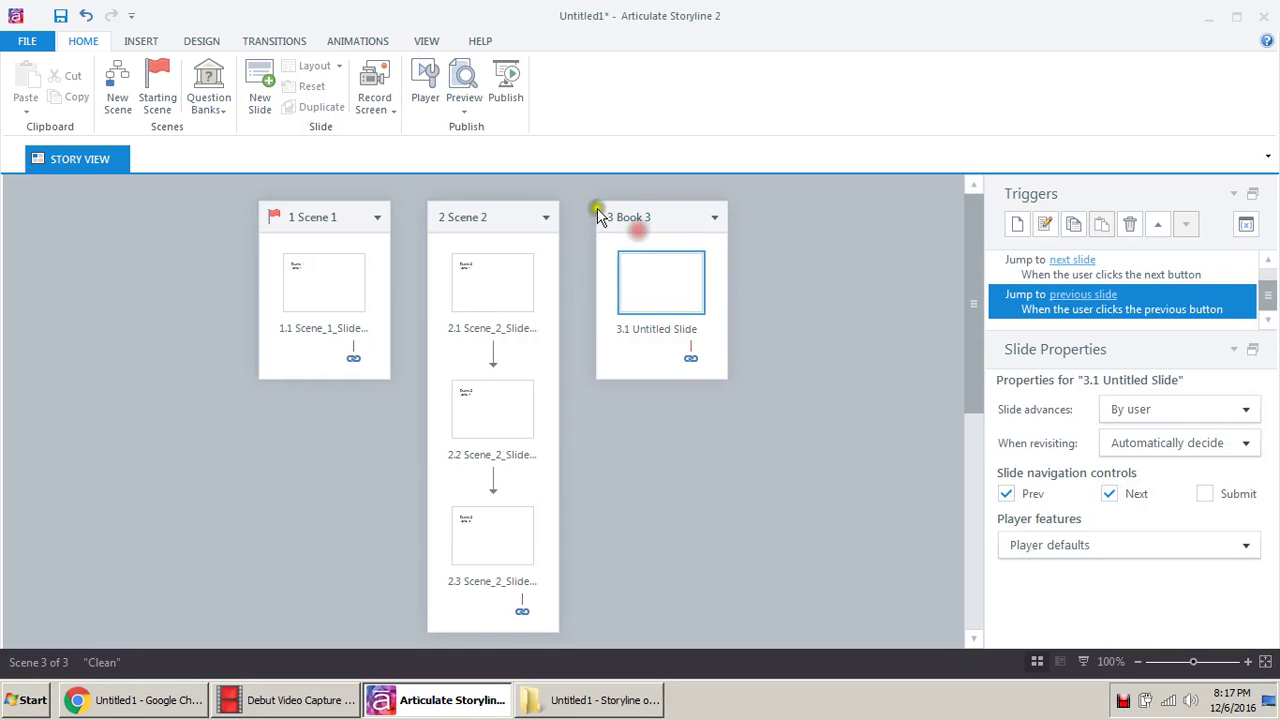
Step: Rename slide 3.1 to Topic 1
right_click(657, 278)
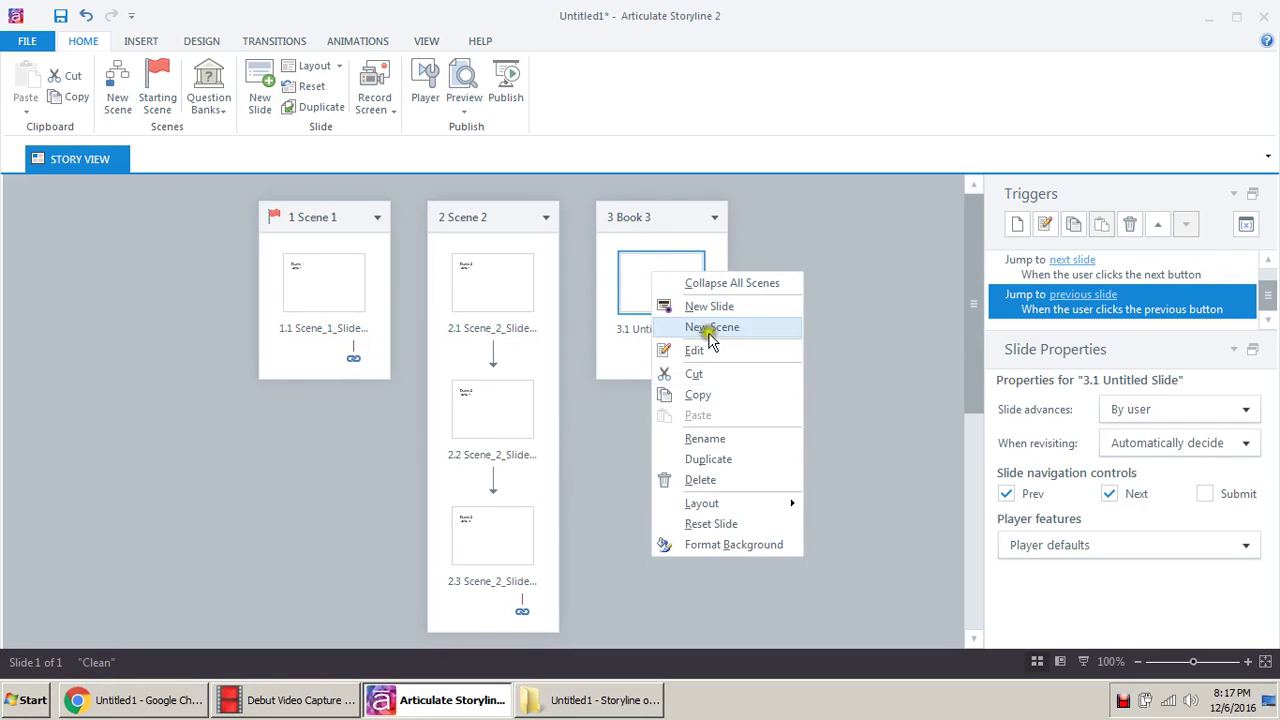
left_click(713, 440)
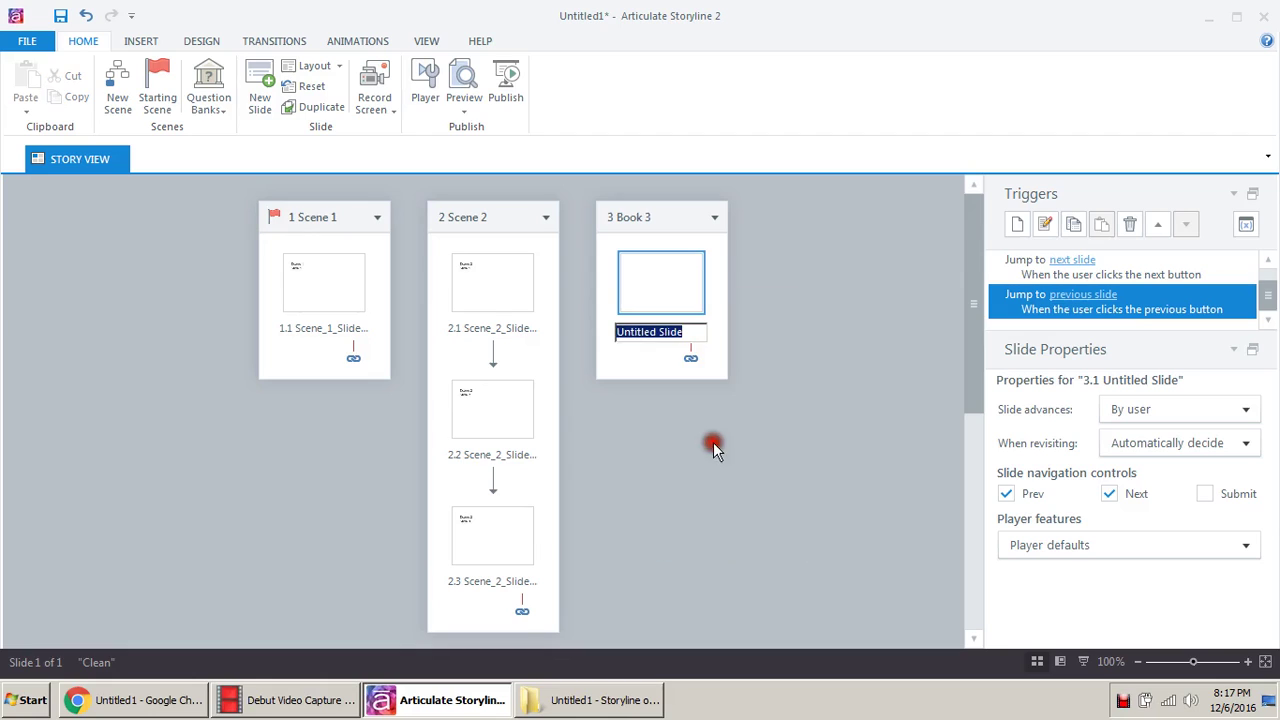
type("Topic 1")
key("Return")
Step: Insert a blank slide 3.2 into Book 3 and name it Topic 1.5
right_click(648, 298)
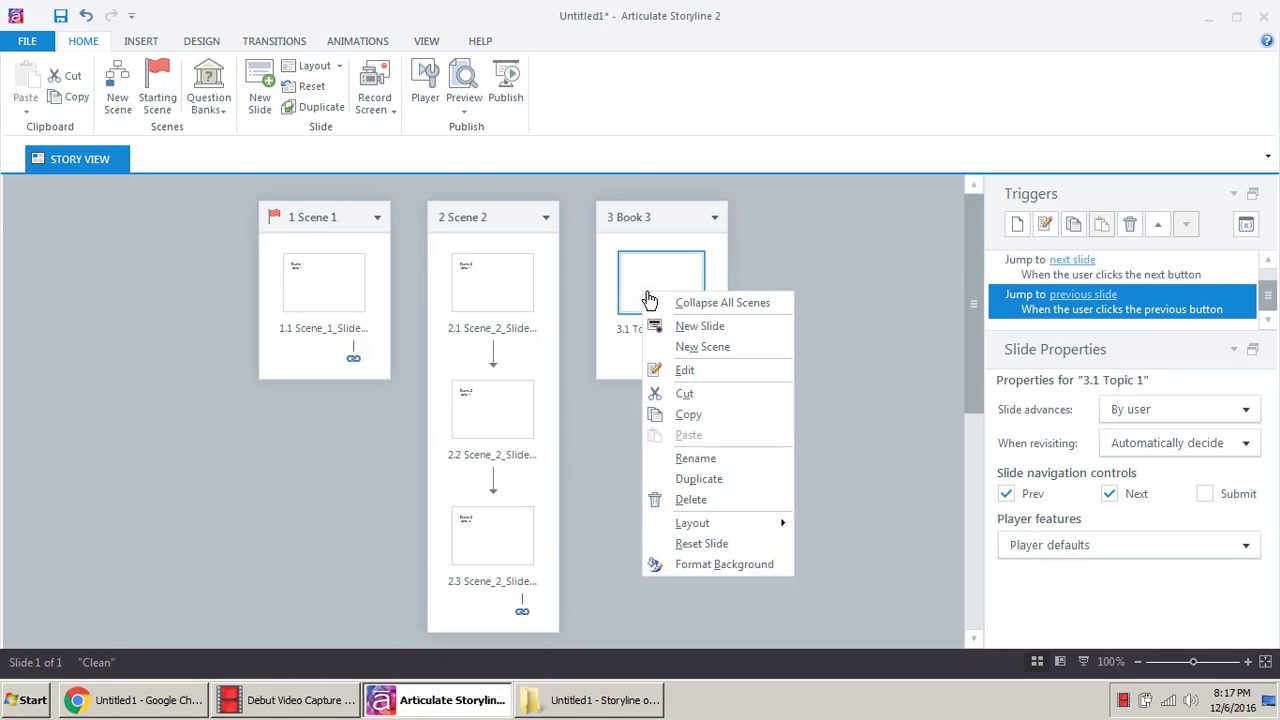
left_click(716, 328)
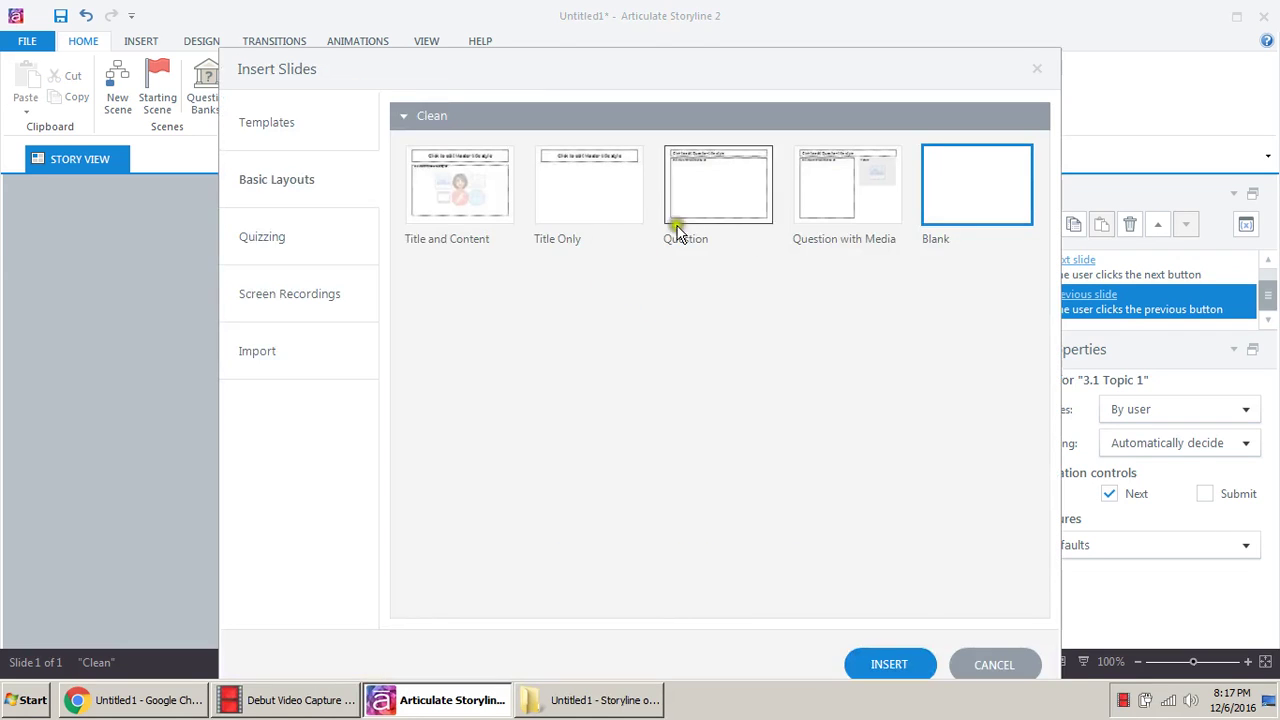
left_click(890, 665)
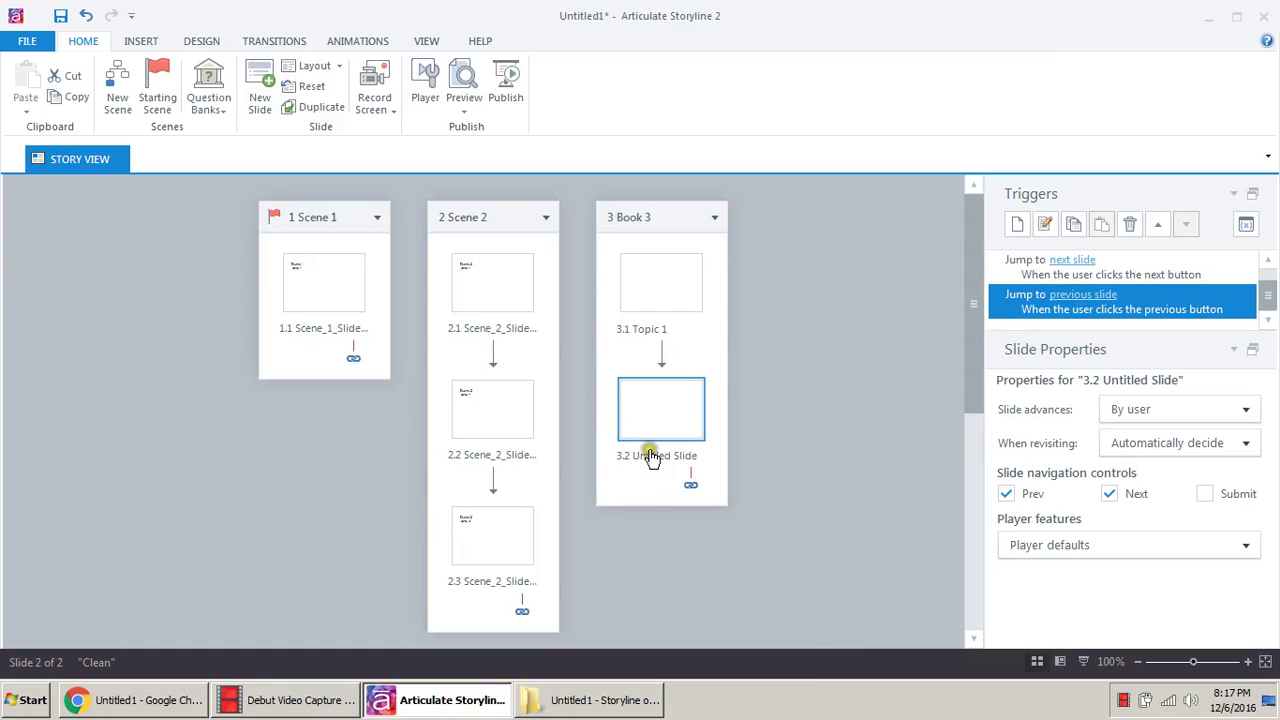
right_click(668, 431)
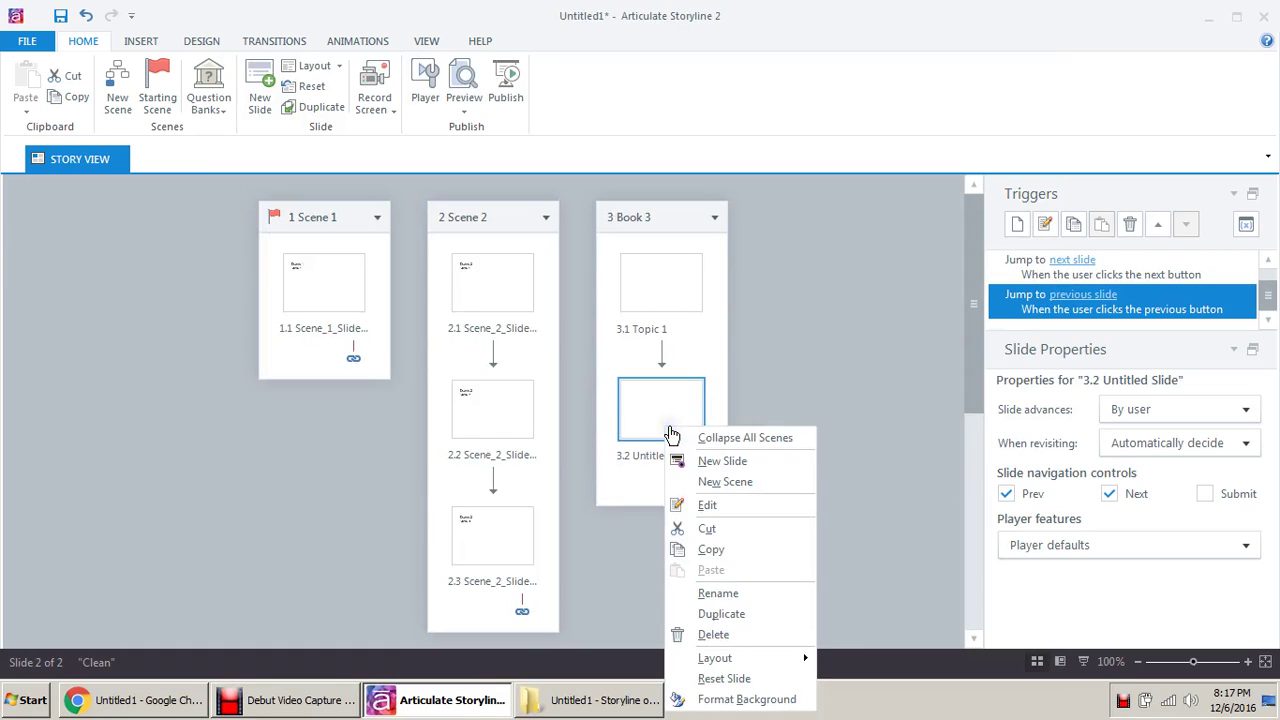
left_click(737, 593)
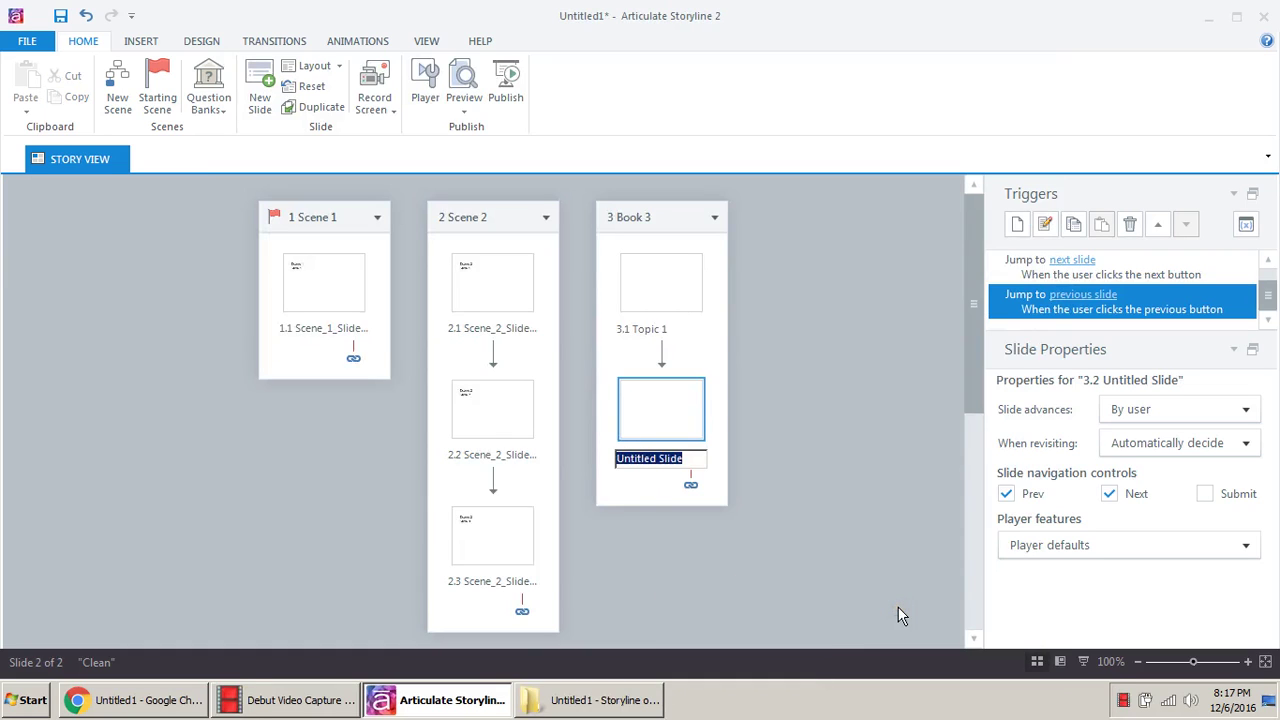
type("Topic 1.5")
key("Return")
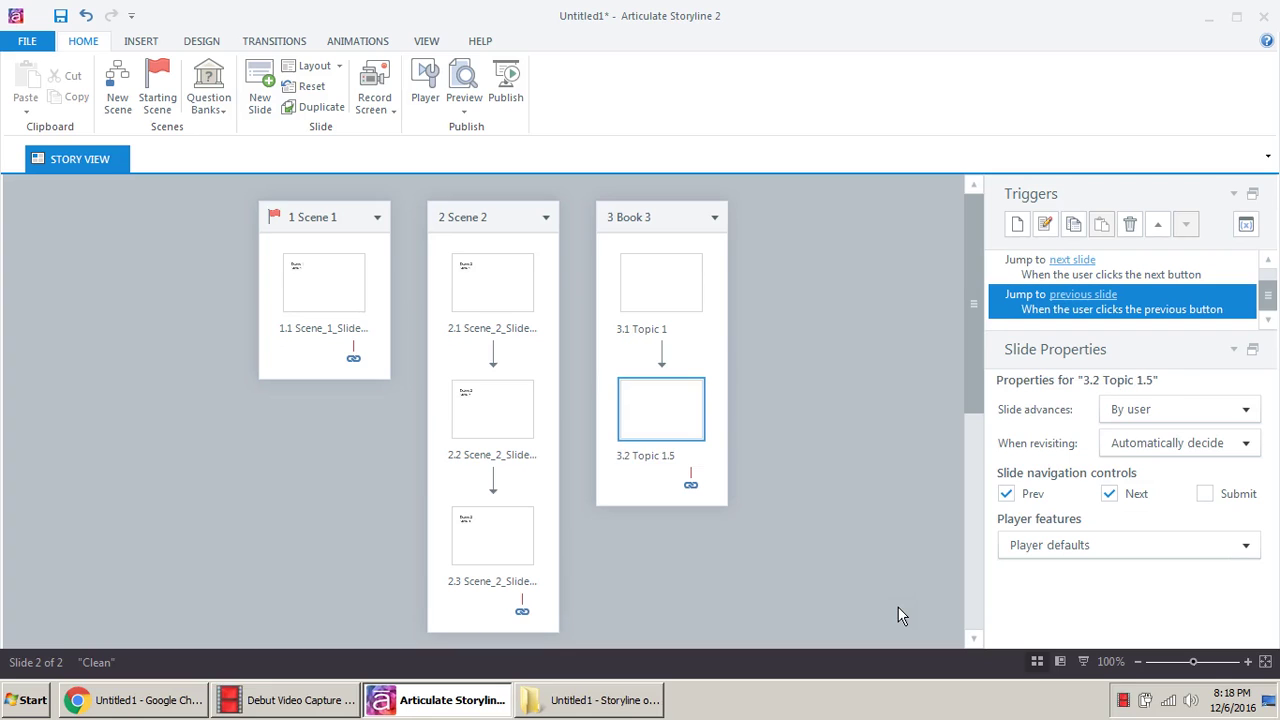
right_click(660, 382)
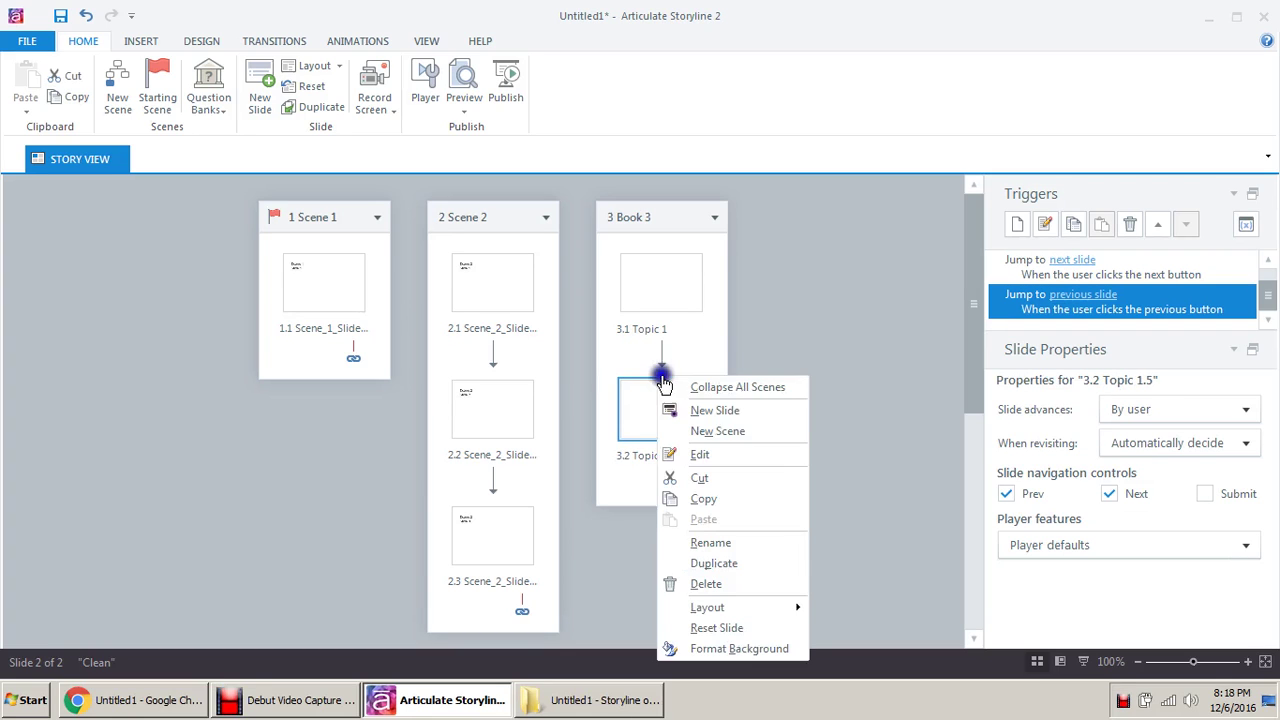
Step: Insert slide 3.3 with the Question with Media layout and begin editing its title
left_click(745, 411)
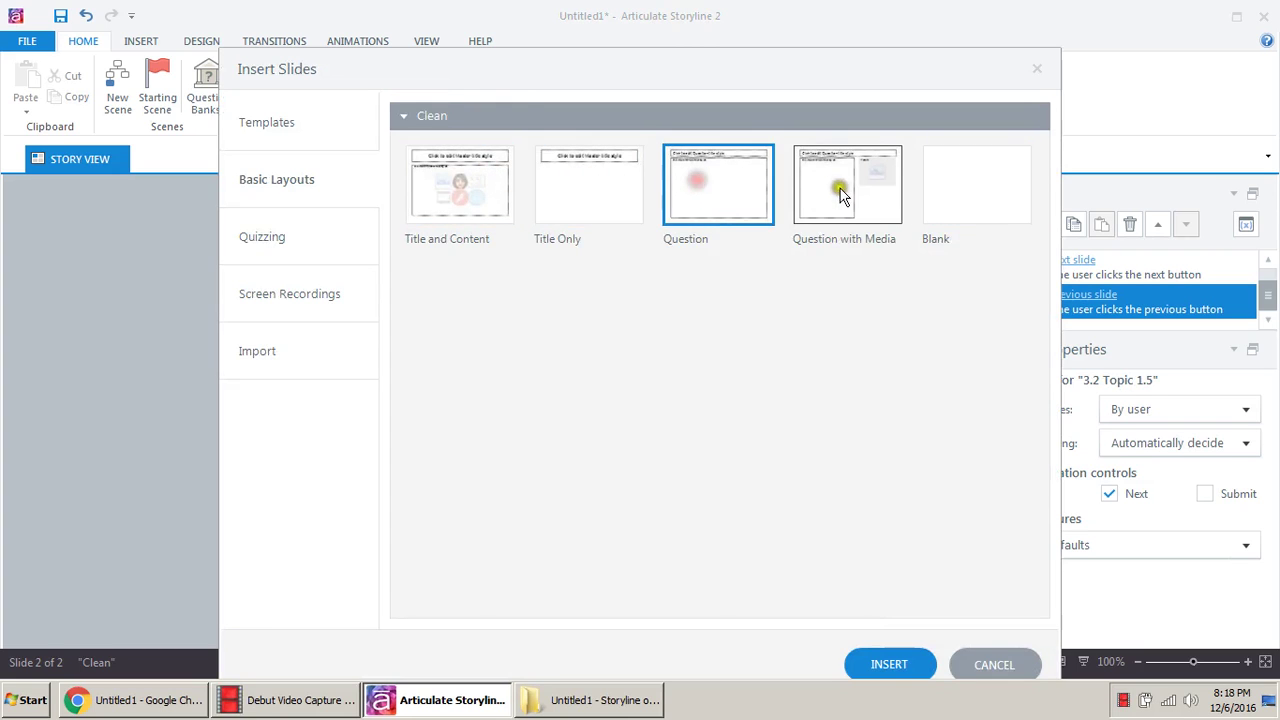
left_click(609, 166)
left_click(468, 165)
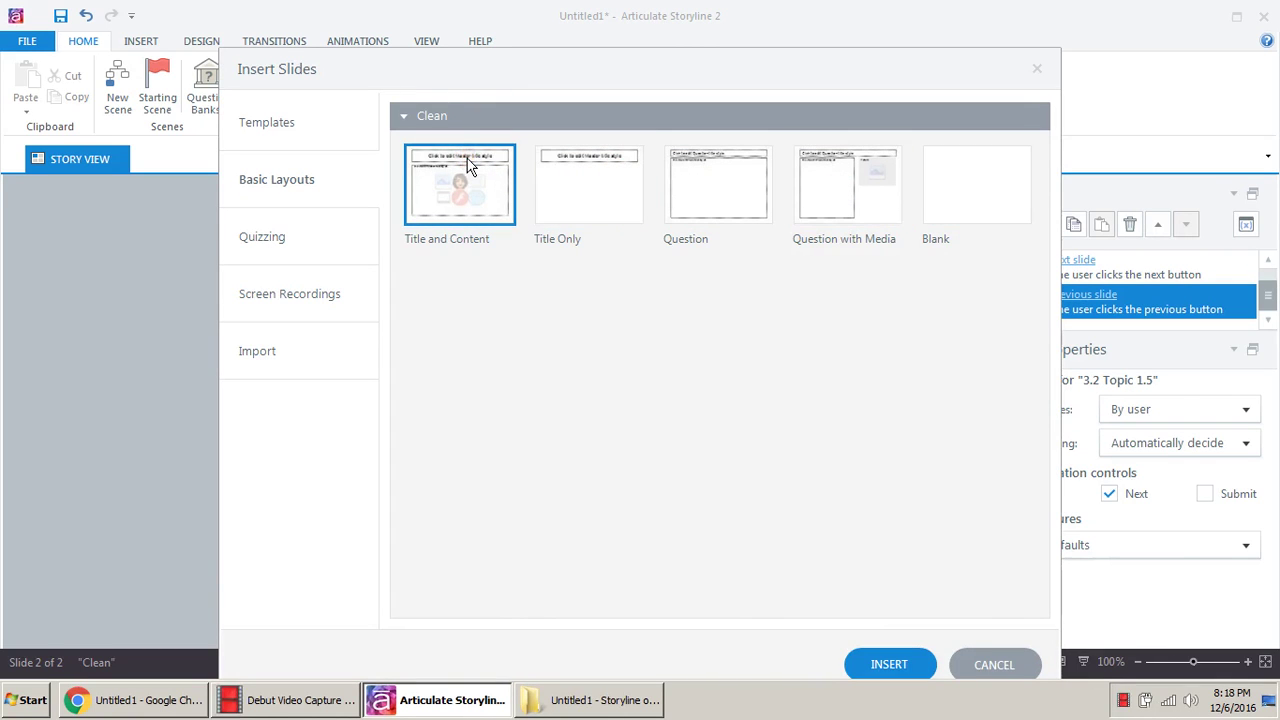
left_click(576, 180)
left_click(845, 165)
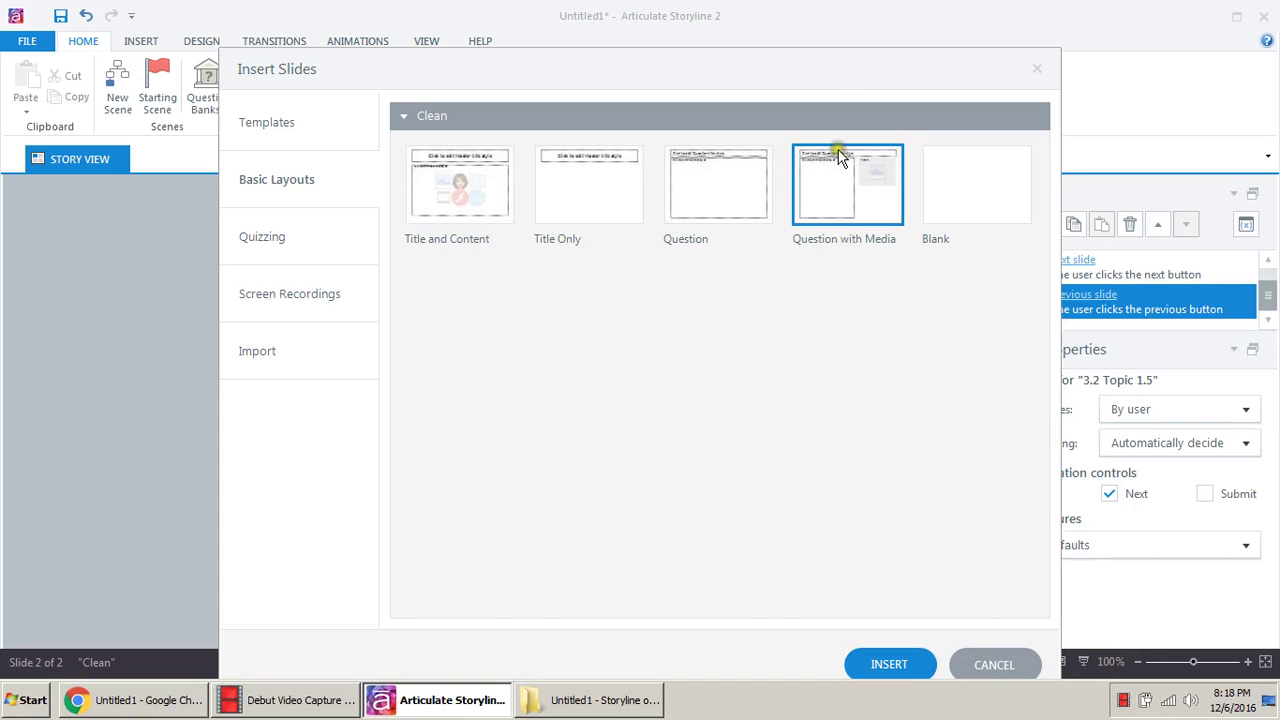
left_click(903, 672)
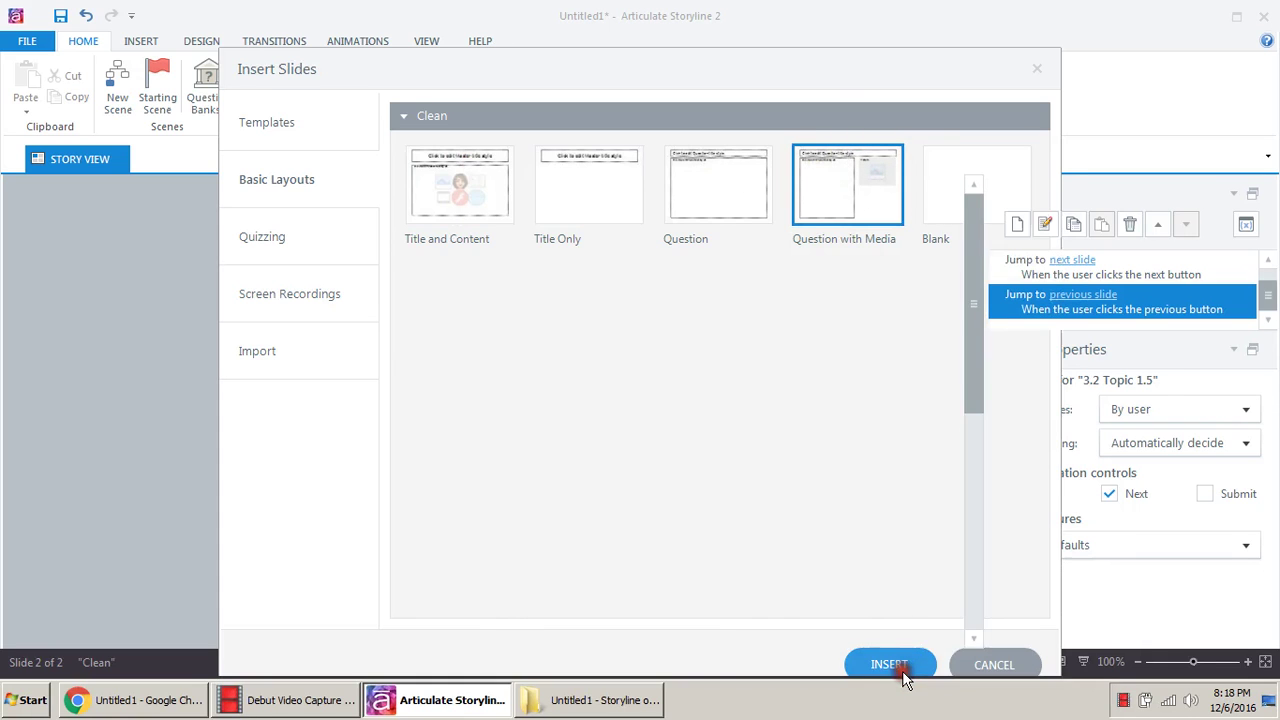
double_click(666, 534)
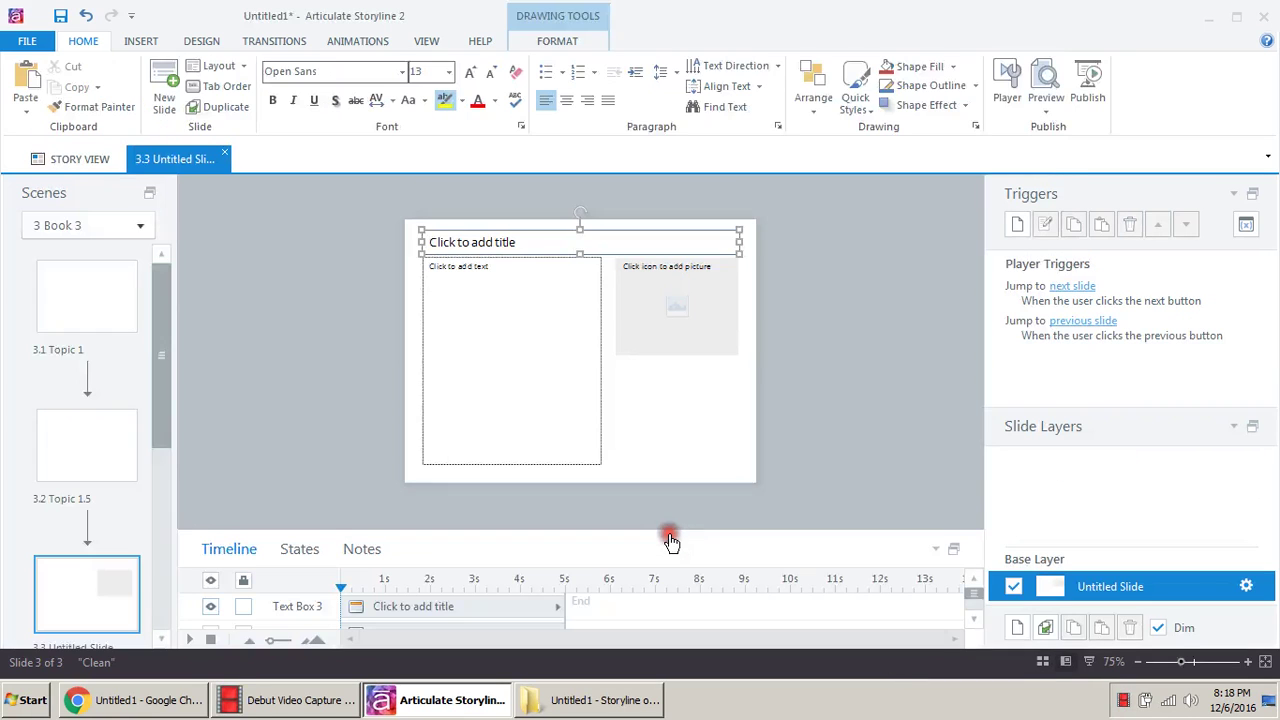
left_click(509, 241)
Step: Title slide 3.3 'type' and enter 'text' as its body text
type("adha")
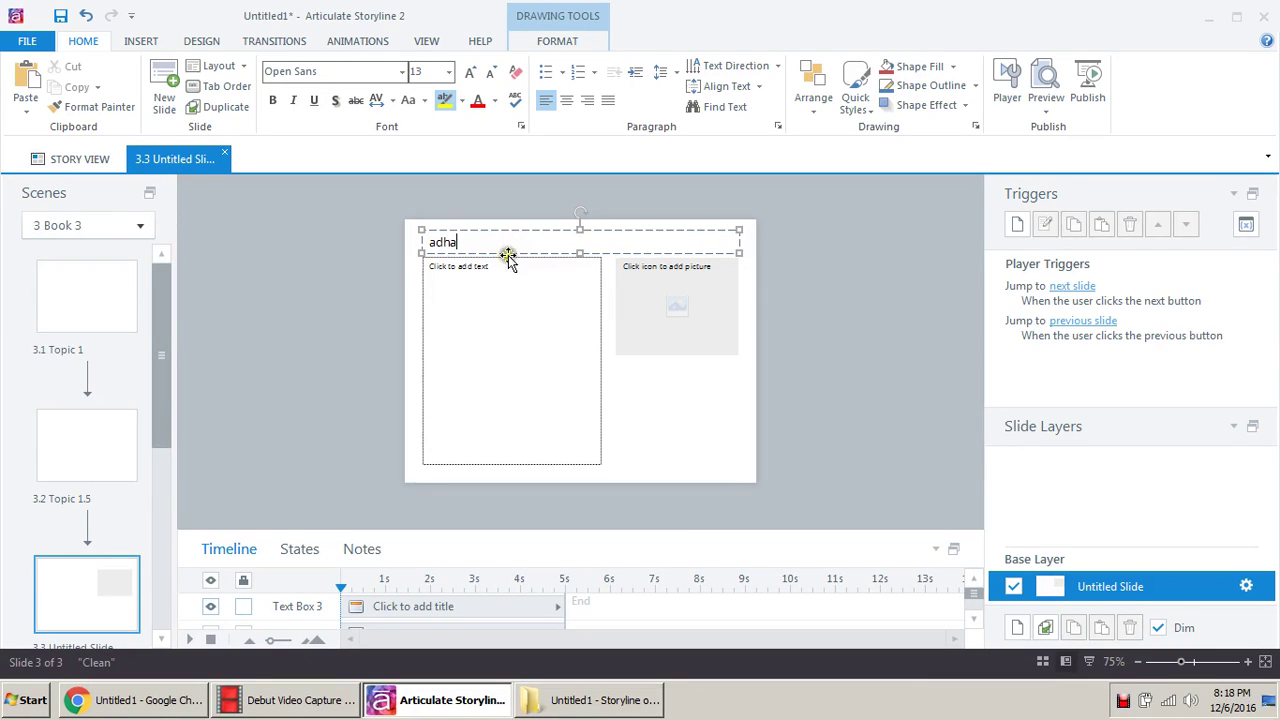
key("ctrl+a")
type("type")
left_click(510, 280)
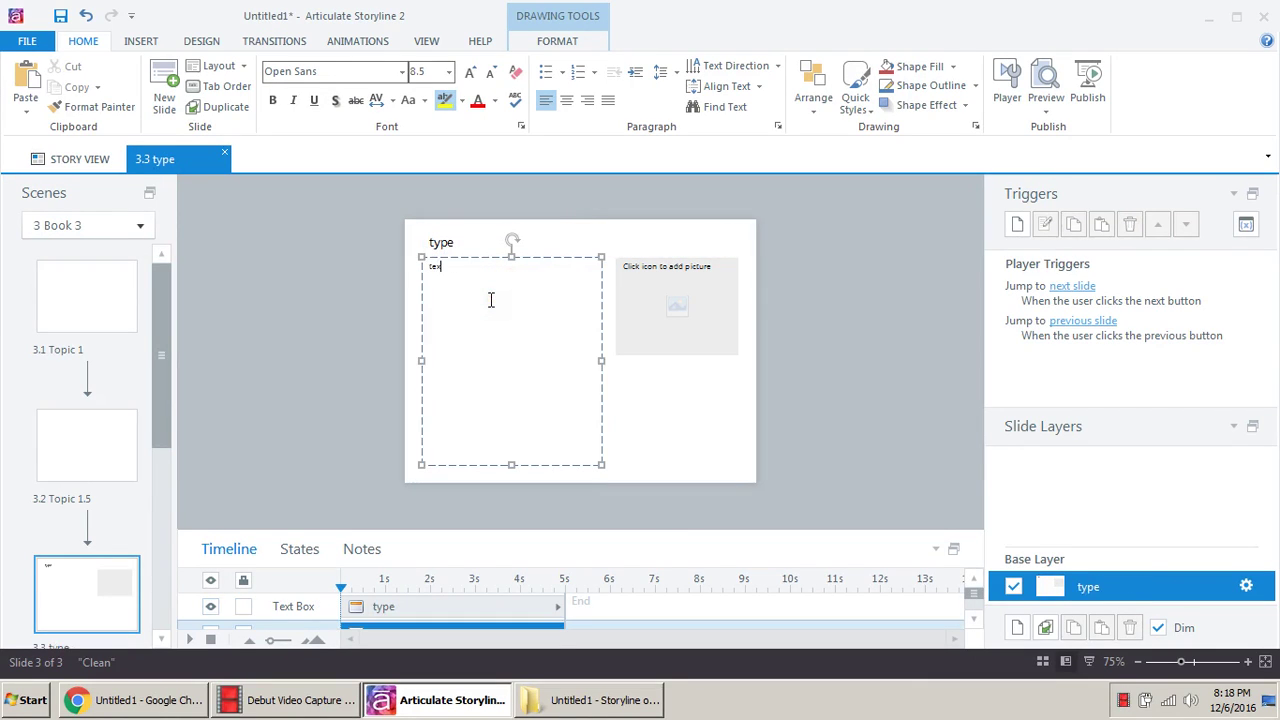
type("text")
Step: Insert the 'map' picture, enlarge it to fill most of the slide, and close the slide
left_click(679, 302)
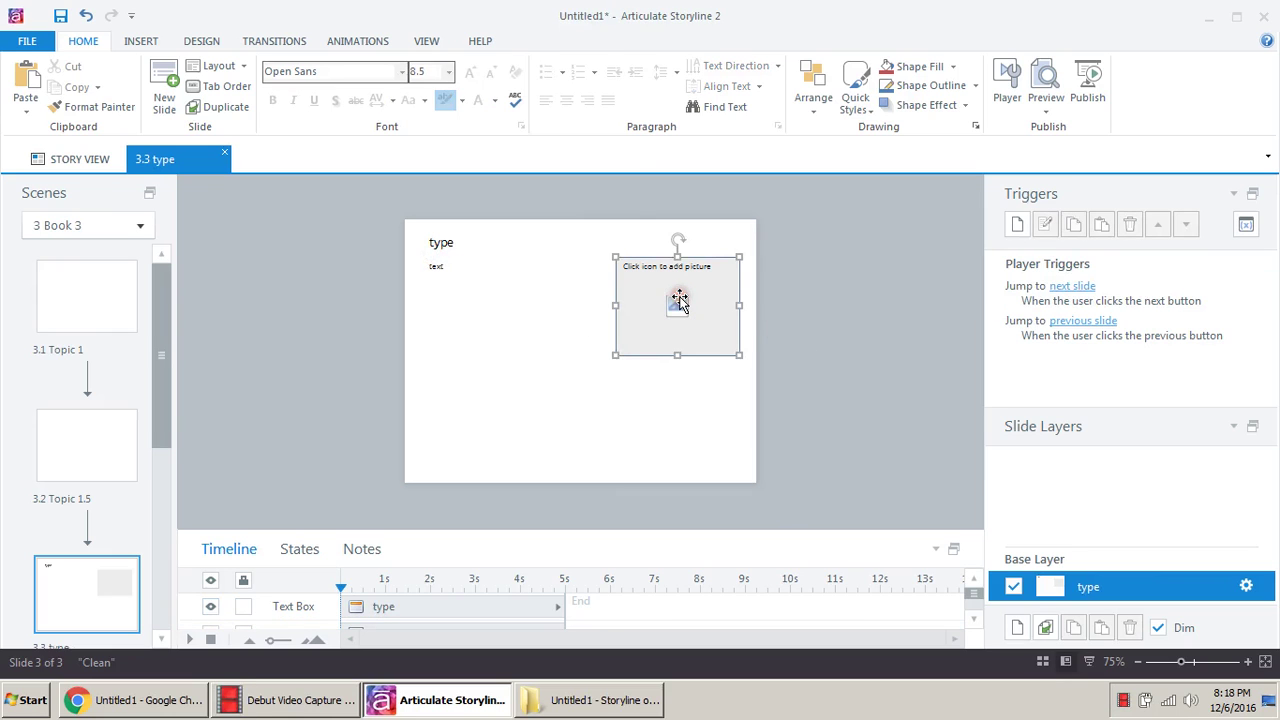
left_click(186, 302)
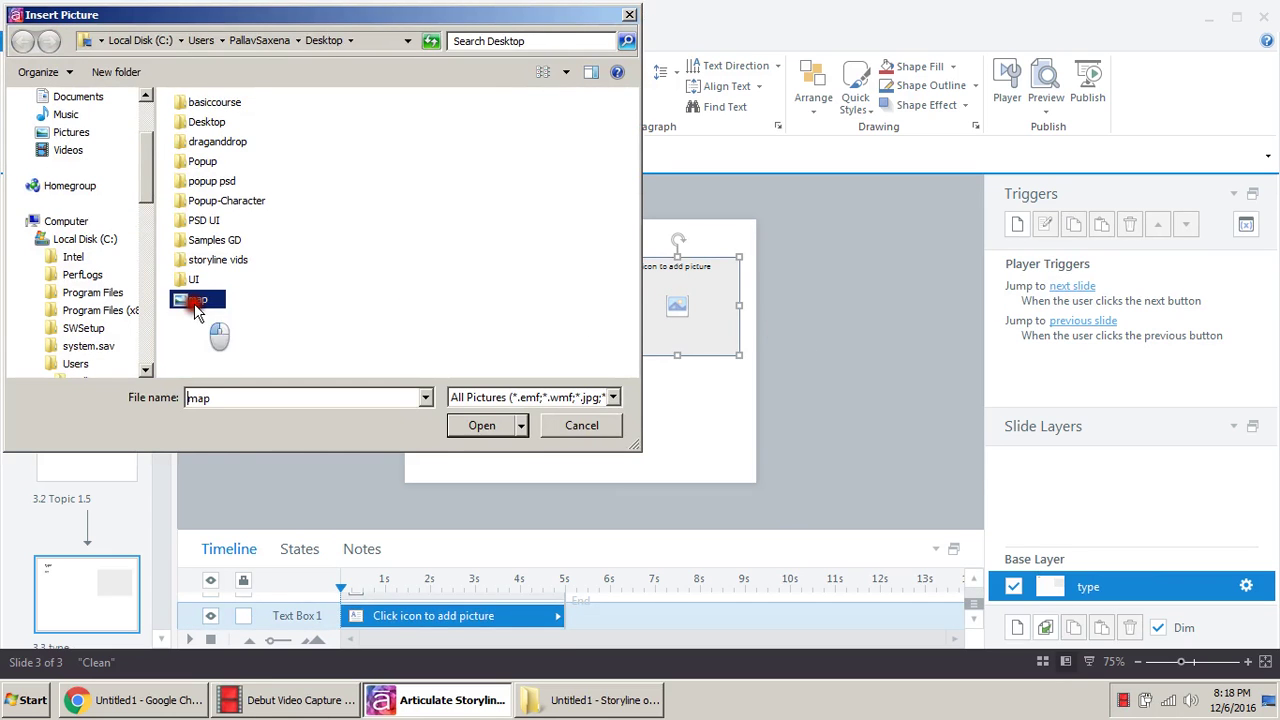
left_click(483, 436)
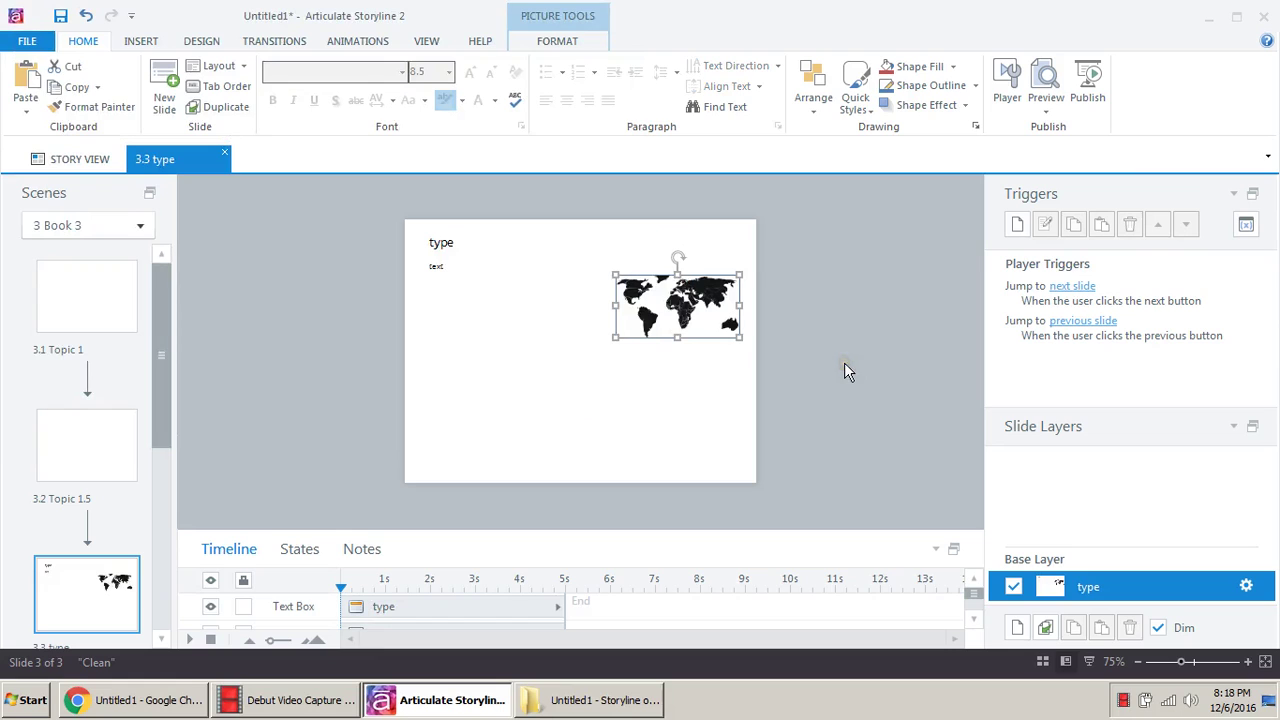
left_click_drag(614, 338, 449, 437)
left_click(878, 345)
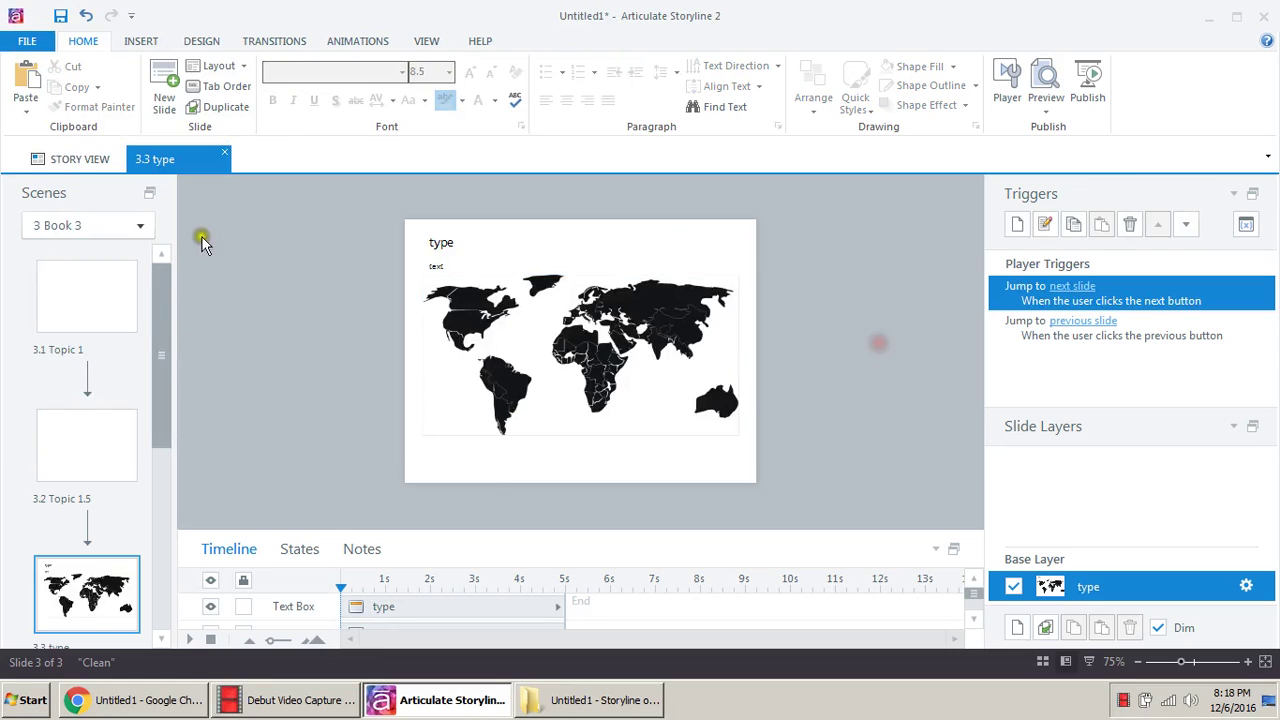
left_click(226, 157)
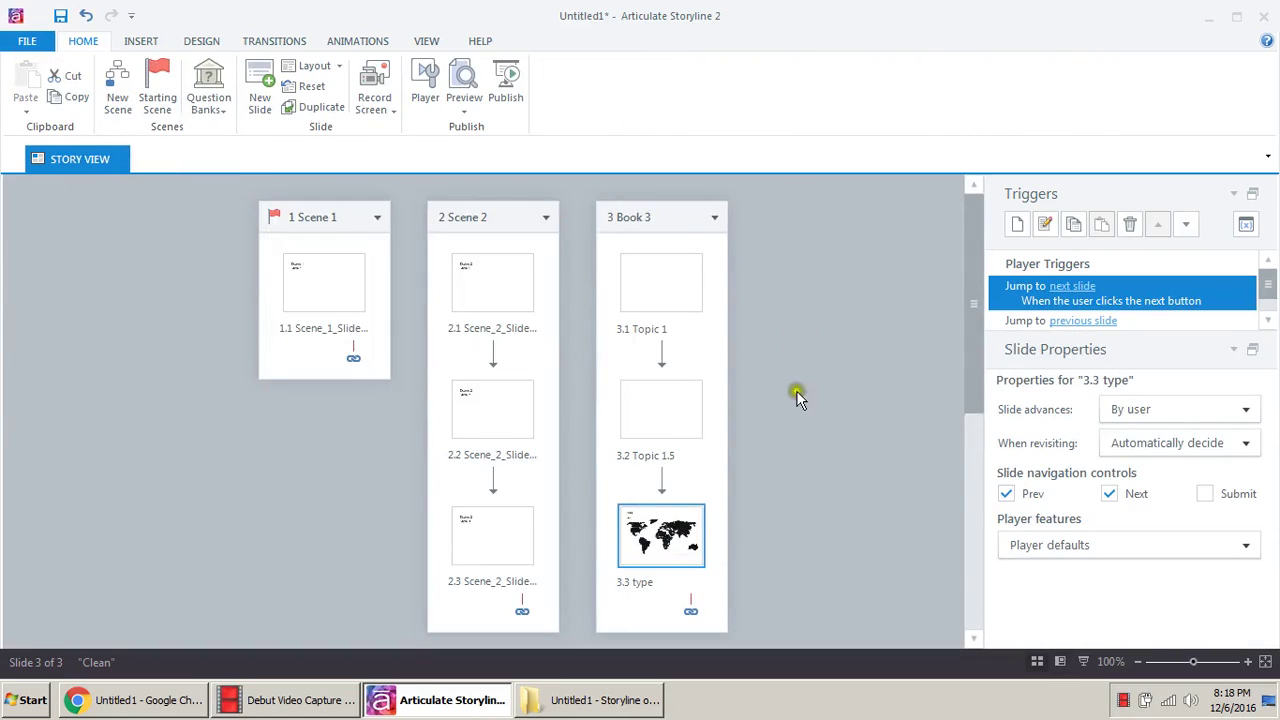
Step: Rename slide 3.3 to 'Exercise 1'
right_click(678, 527)
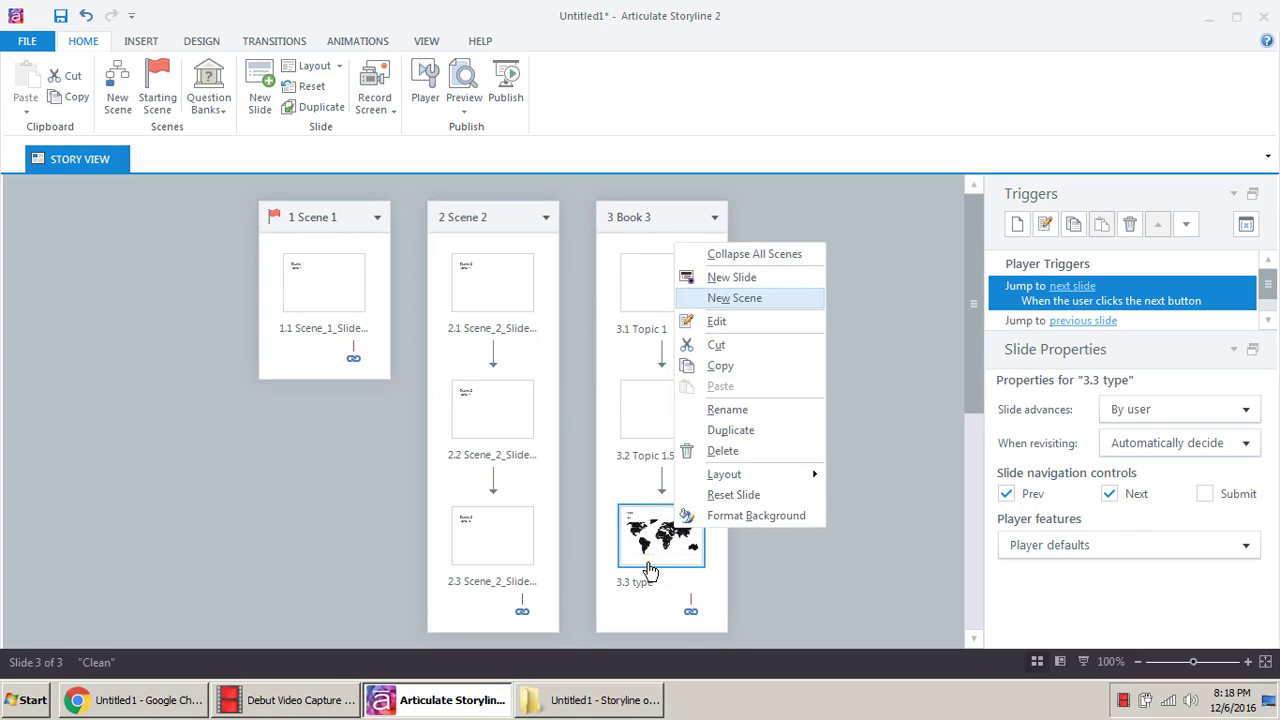
left_click(759, 409)
type("Exercise 1")
key("Return")
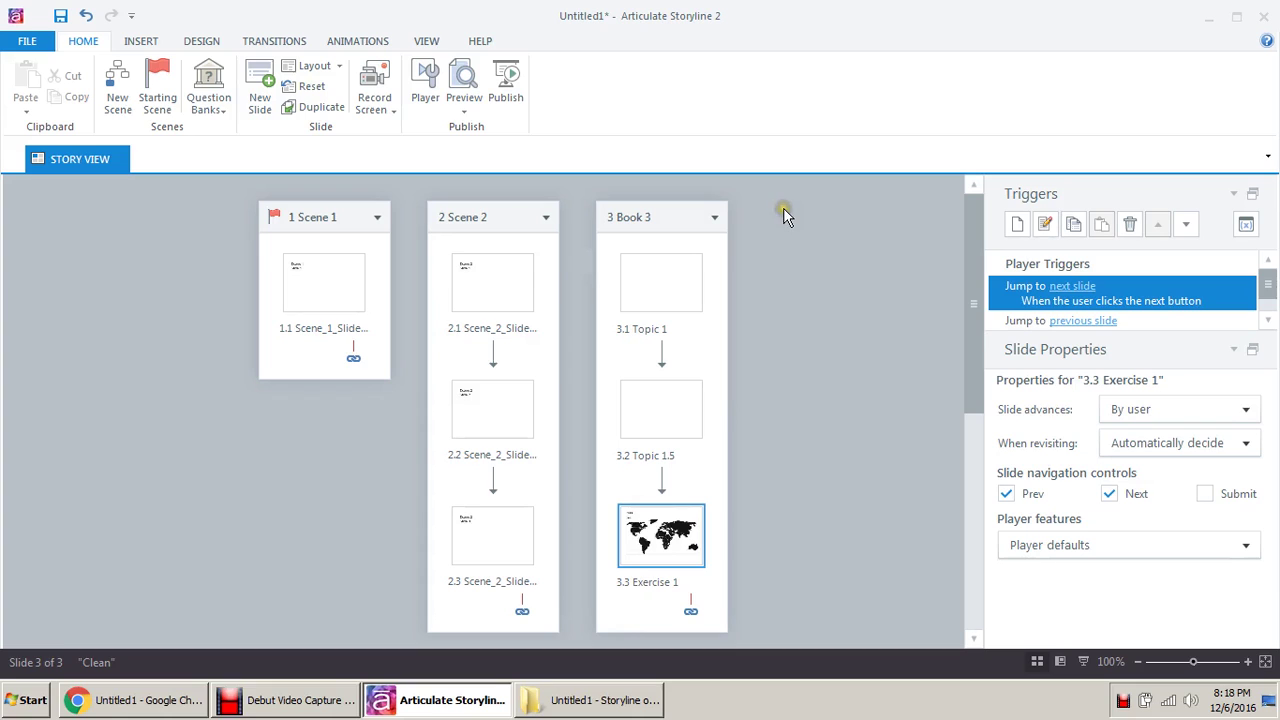
Step: Add a new blank slide to Book 3 after Topic 1.5
left_click(676, 416)
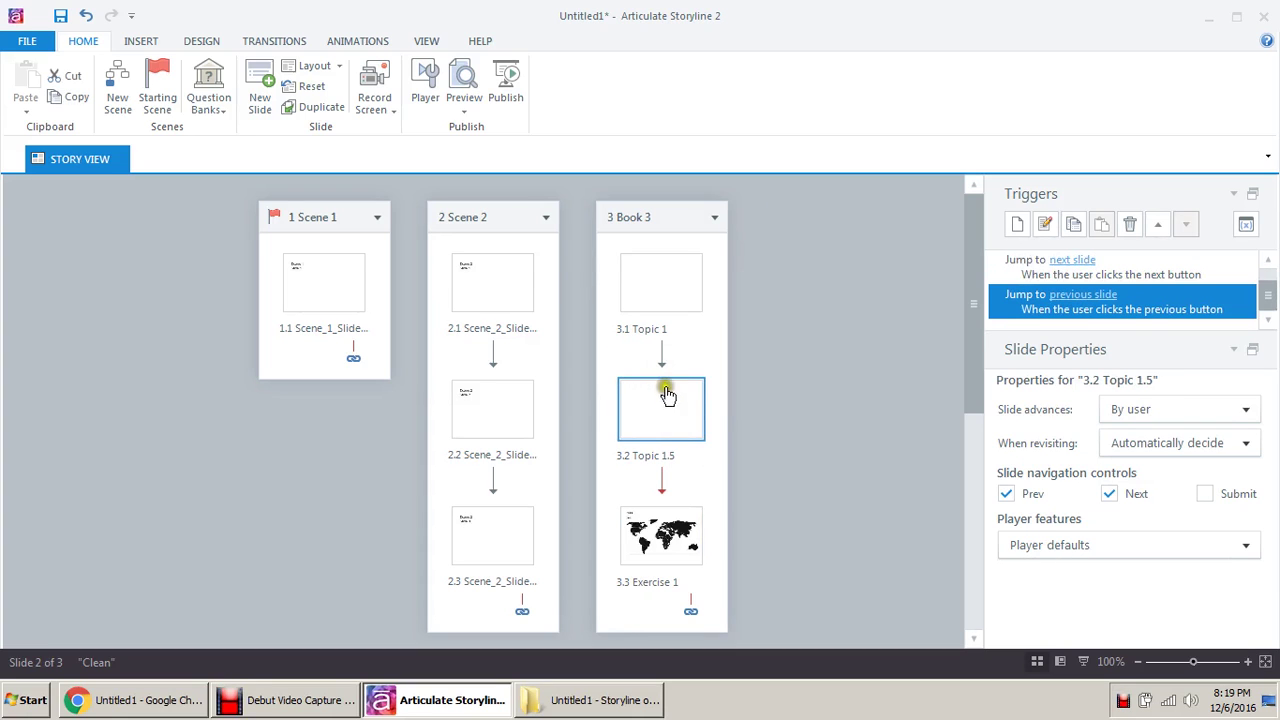
right_click(674, 396)
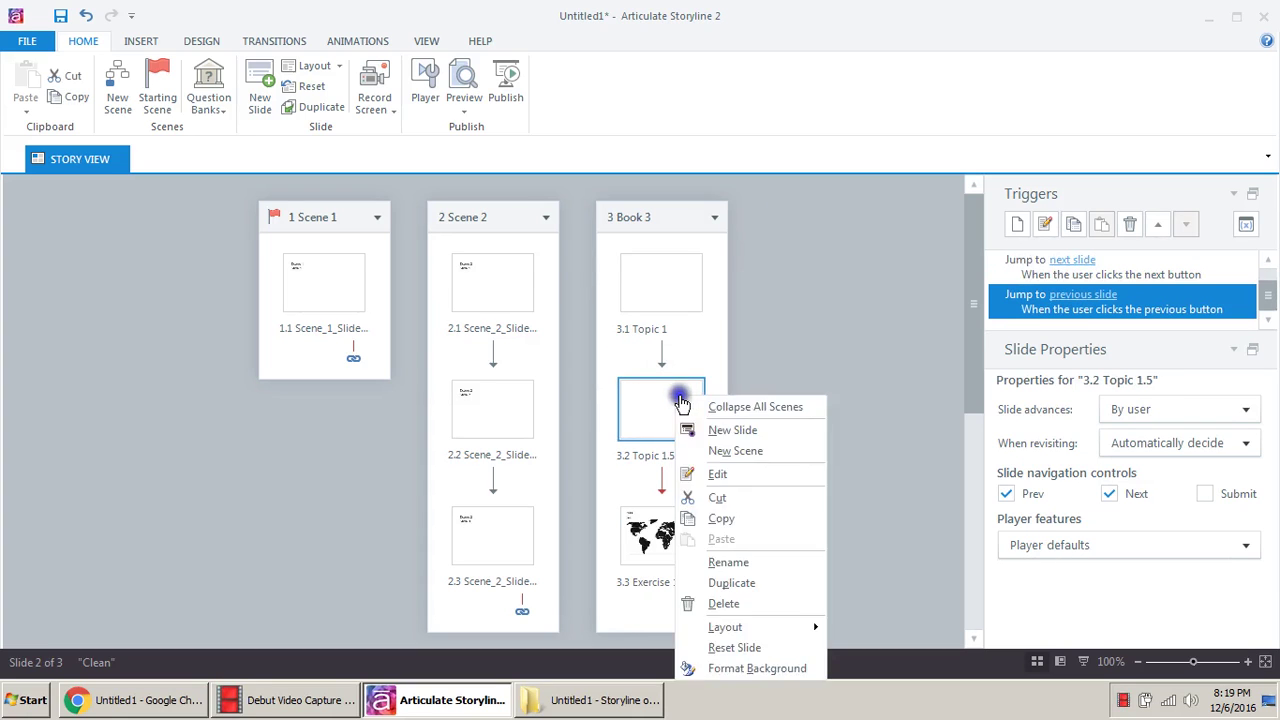
left_click(746, 436)
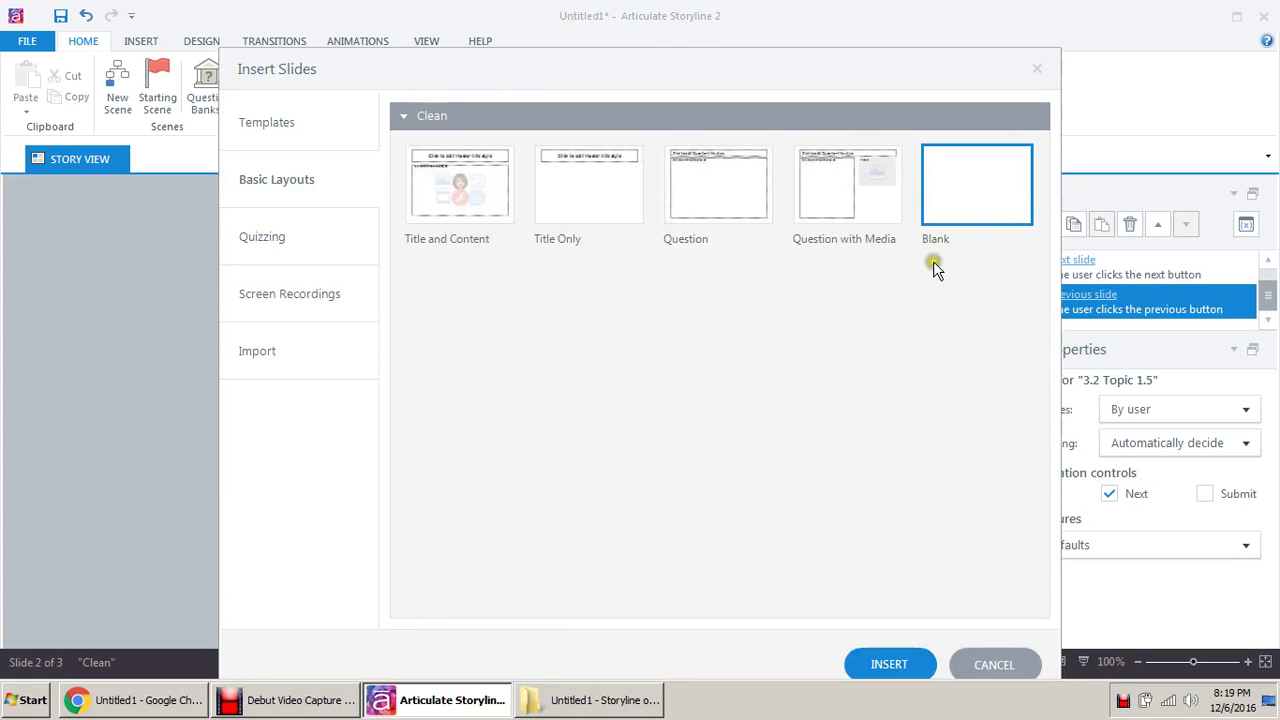
left_click(891, 662)
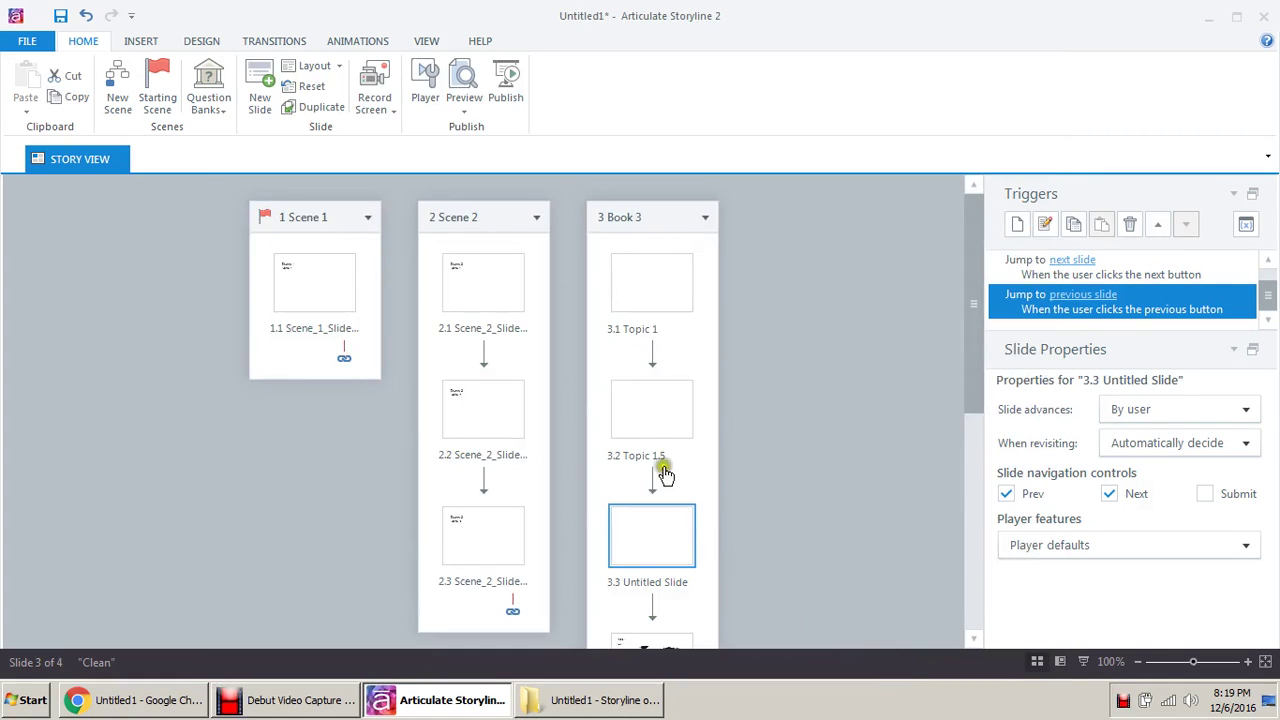
Step: Rename the new slide to 'Topic 2'
right_click(665, 543)
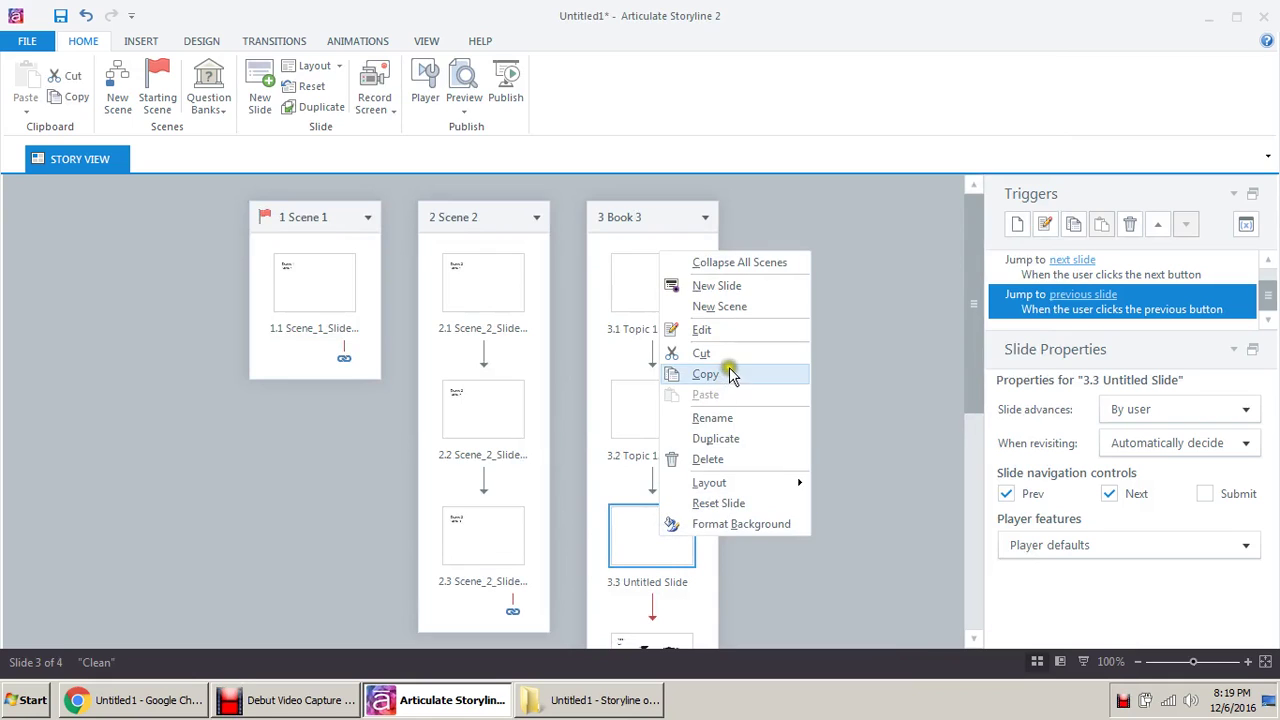
left_click(724, 411)
type("To")
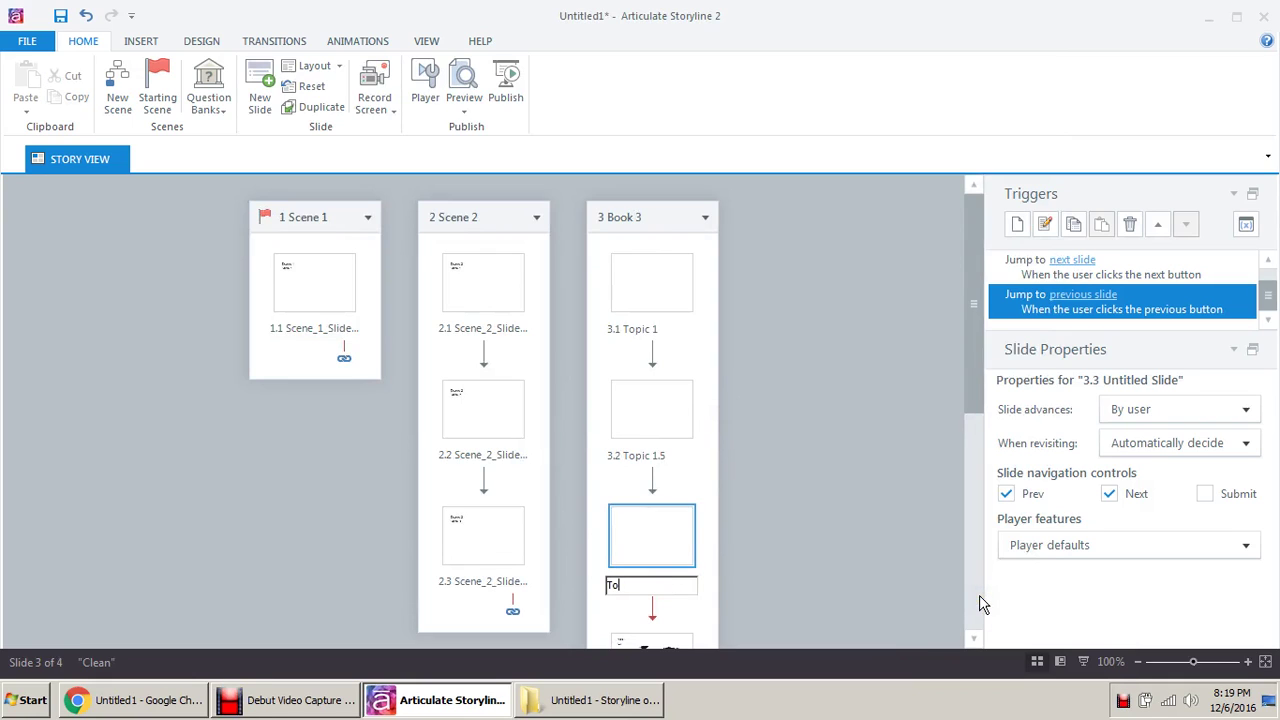
type("pic 2")
key("Return")
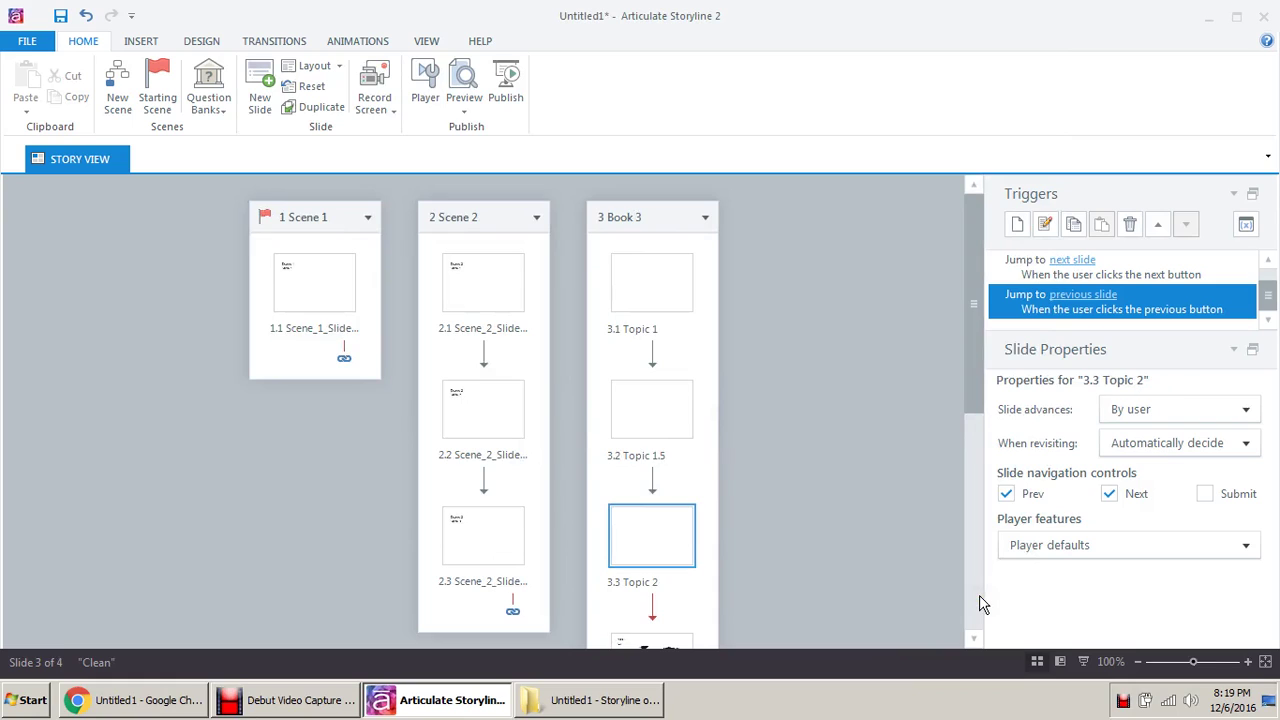
Step: Move Topic 2 between Topic 1 and Topic 1.5 so Book 3 ends with Exercise 1
left_click_drag(657, 534, 661, 342)
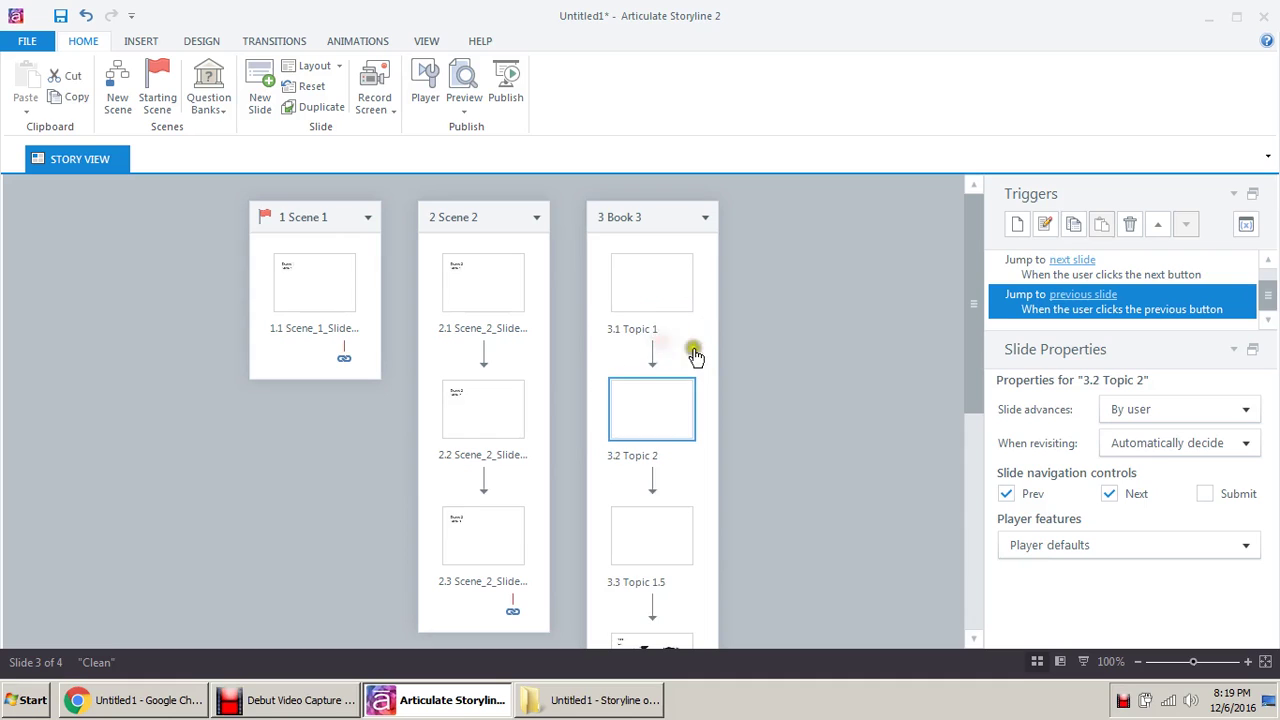
mouse_move(670, 408)
left_mouse_down()
mouse_move(606, 420)
mouse_move(494, 347)
mouse_move(477, 351)
mouse_move(509, 356)
mouse_move(508, 316)
mouse_move(500, 423)
mouse_move(657, 392)
left_mouse_up()
left_click(829, 420)
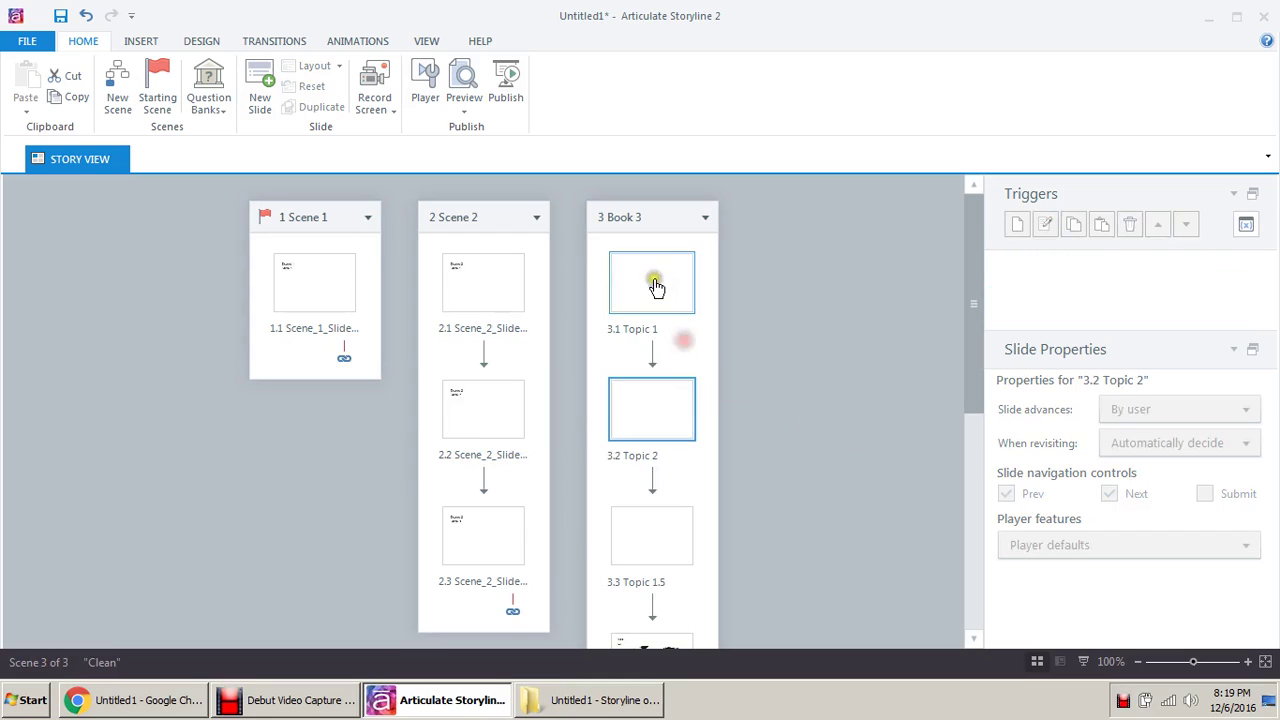
left_click(652, 430)
left_click(651, 514)
scroll(689, 517, "down", 1)
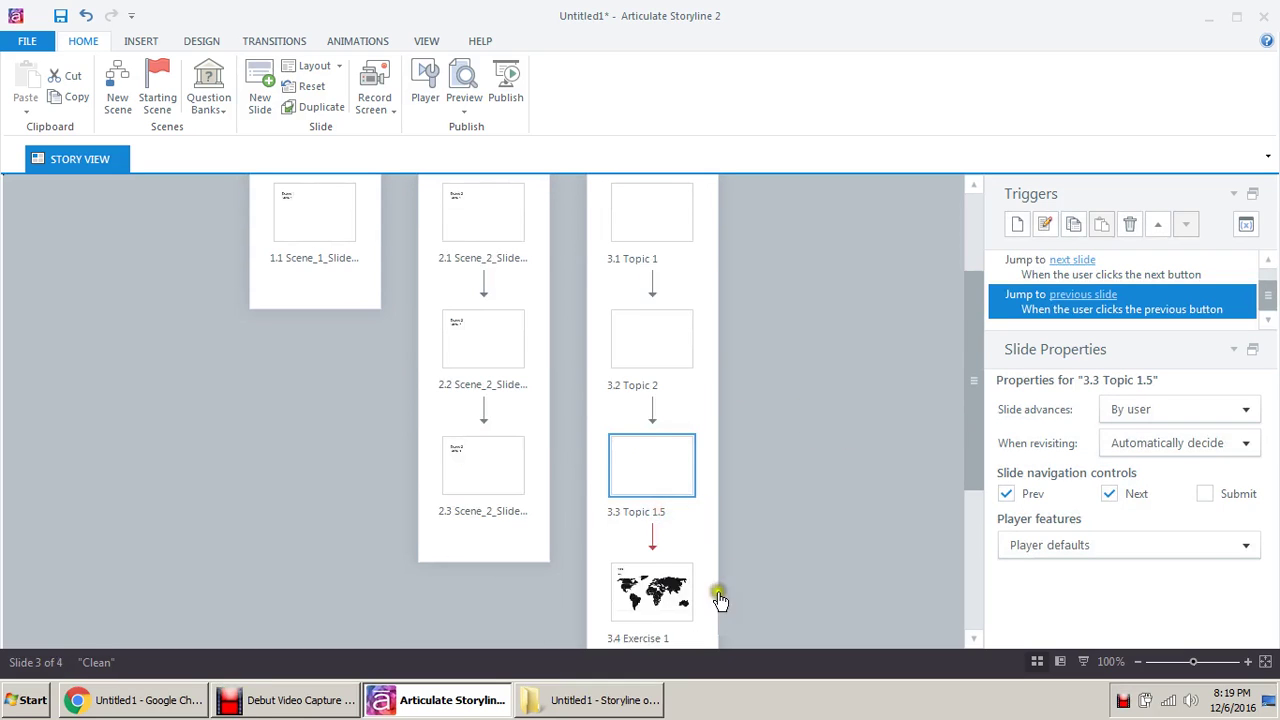
scroll(700, 585, "down", 1)
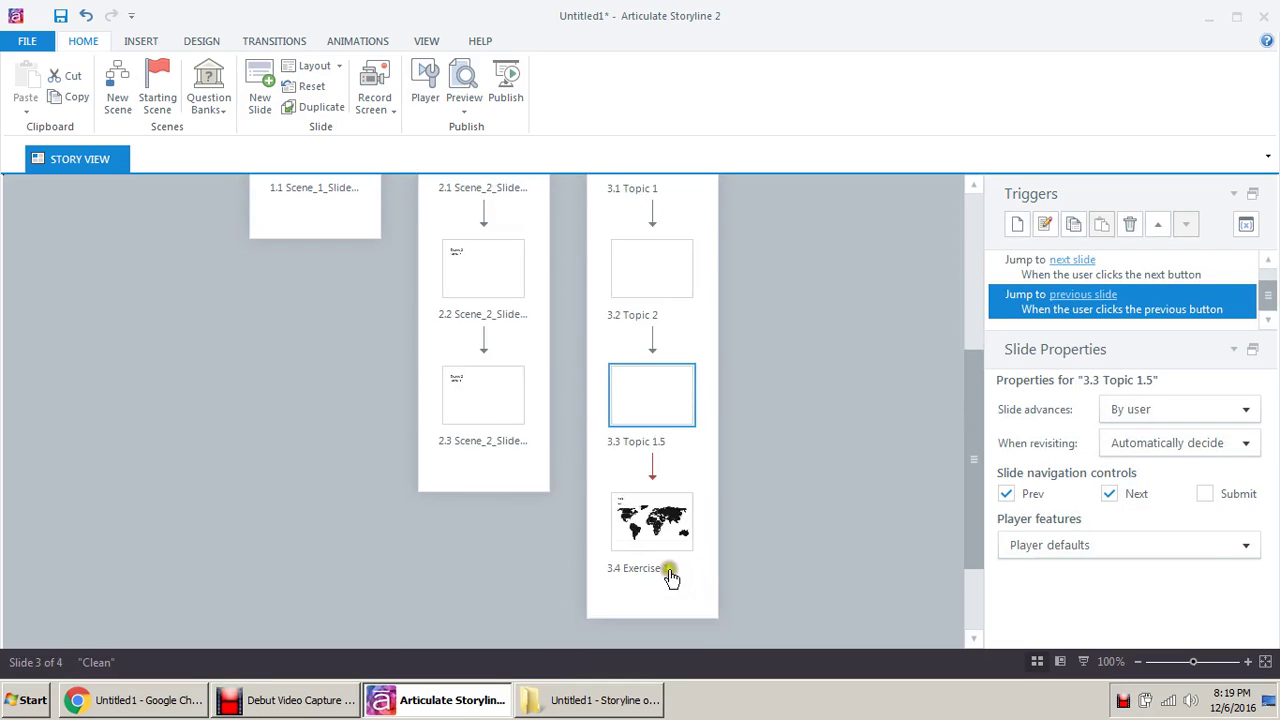
Step: Publish the course for Web with default settings and view the output in Chrome
left_click(506, 78)
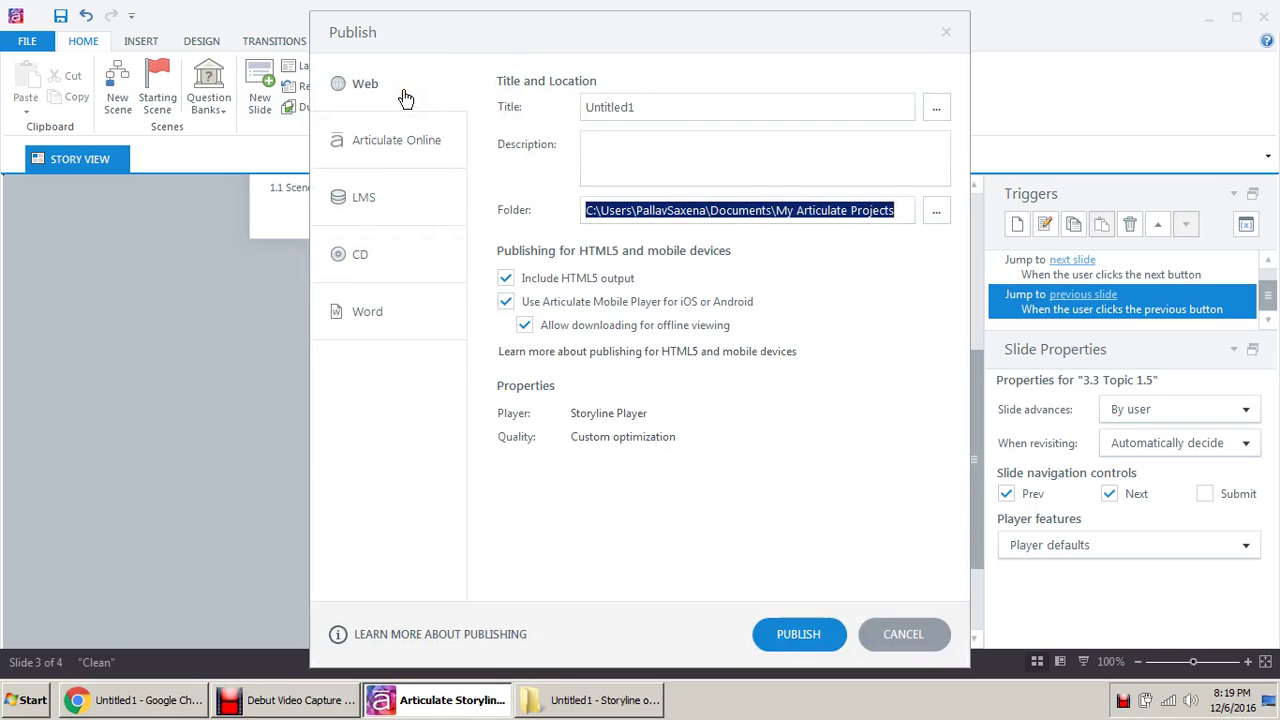
left_click(811, 634)
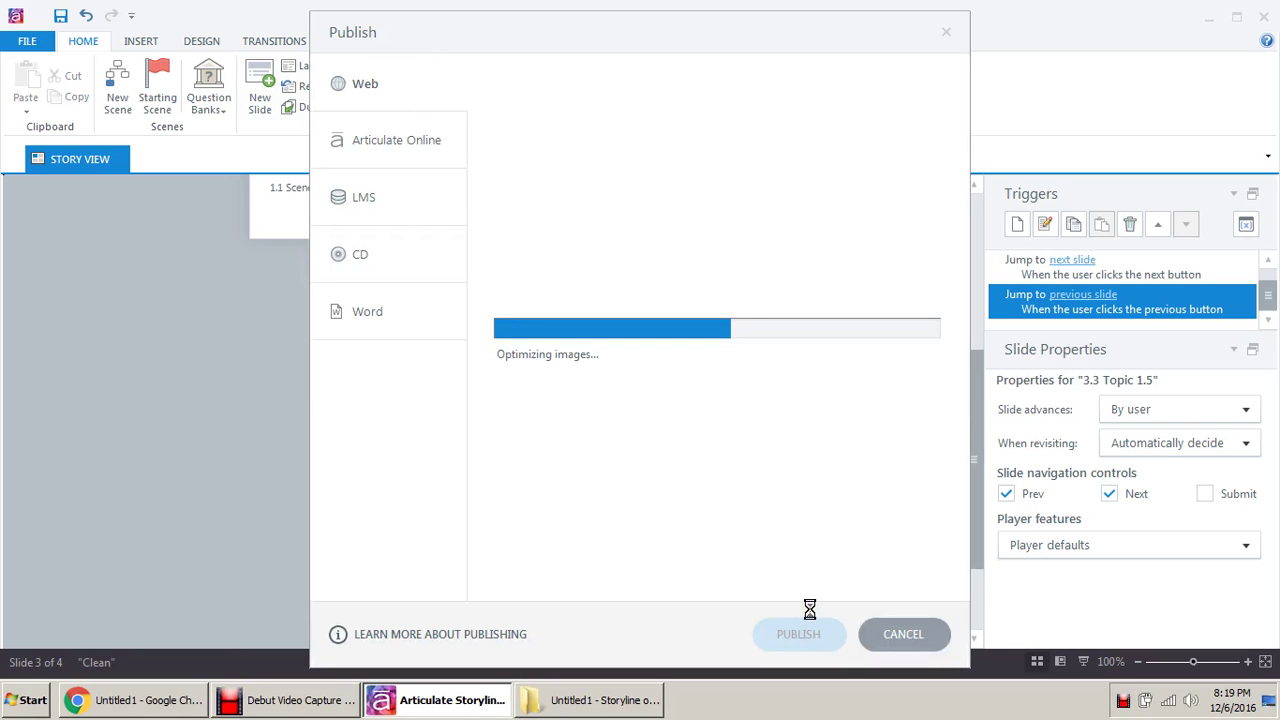
left_click(772, 499)
left_click(150, 702)
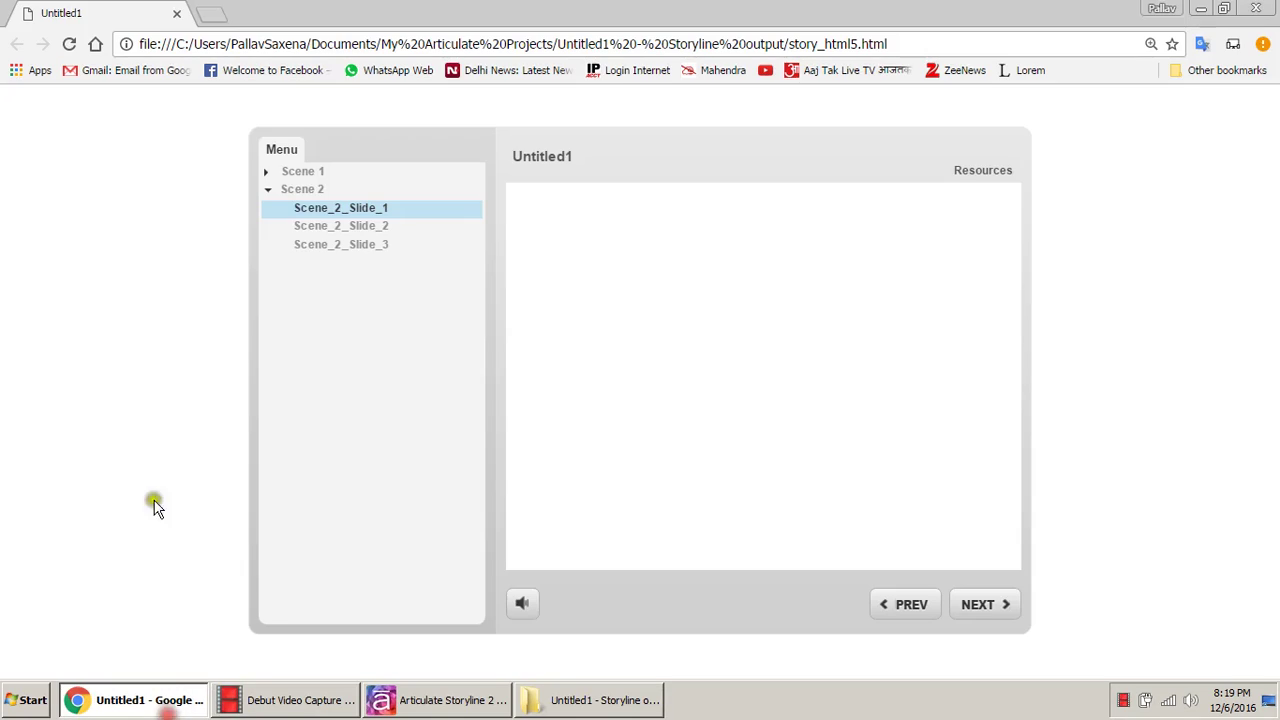
Step: Reload the course and view Scene_1_Slide_1 and Book 3's Topic 1, Topic 2, Exercise 1, Topic 1.5
left_click(69, 44)
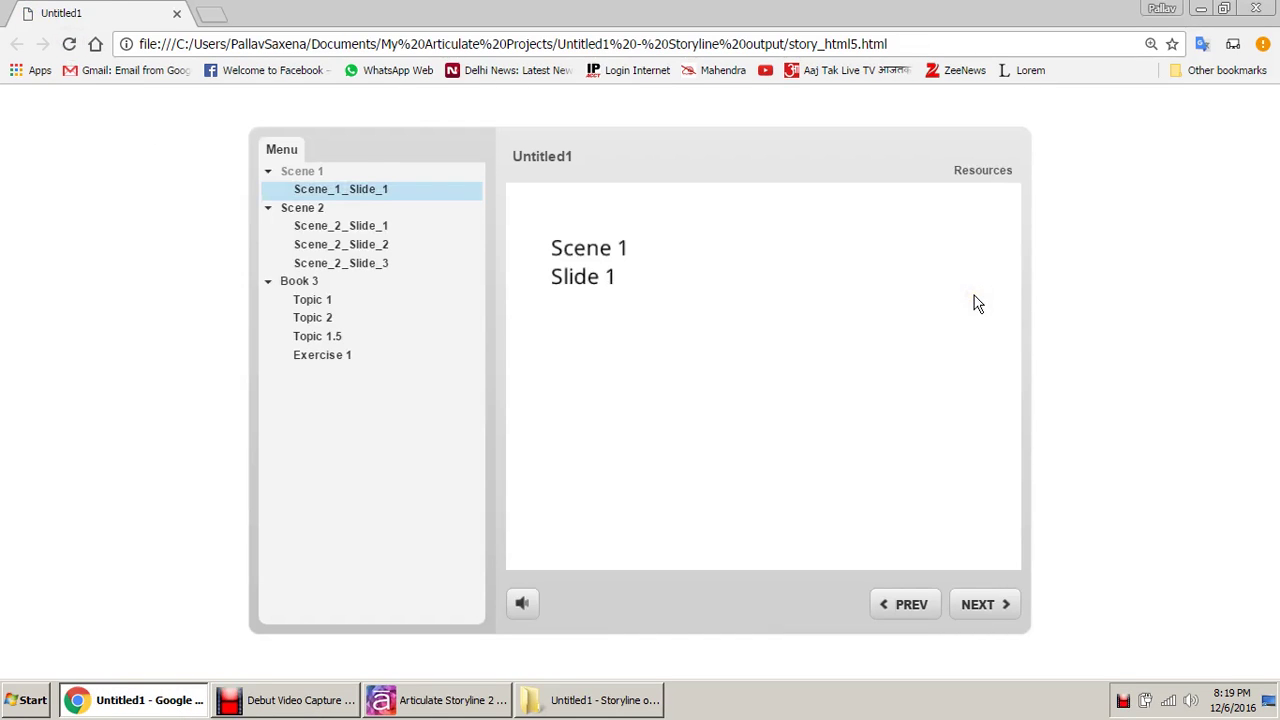
left_click(347, 191)
left_click(320, 282)
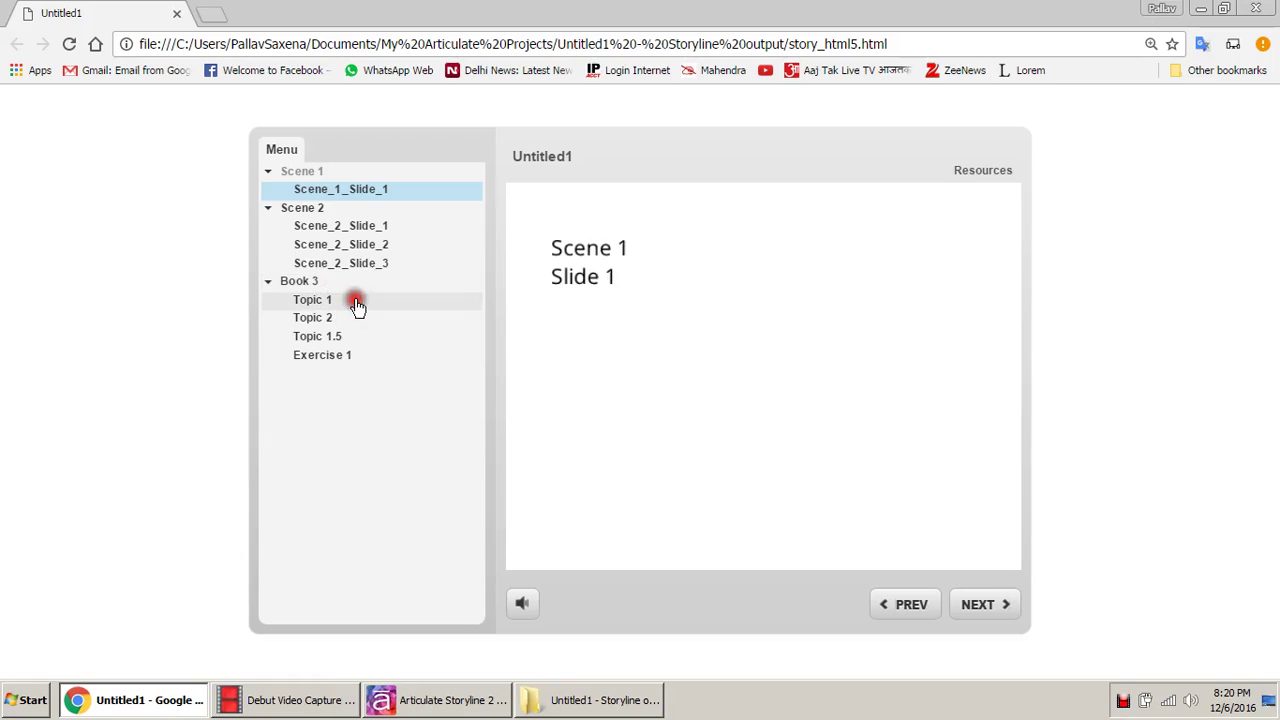
left_click(357, 302)
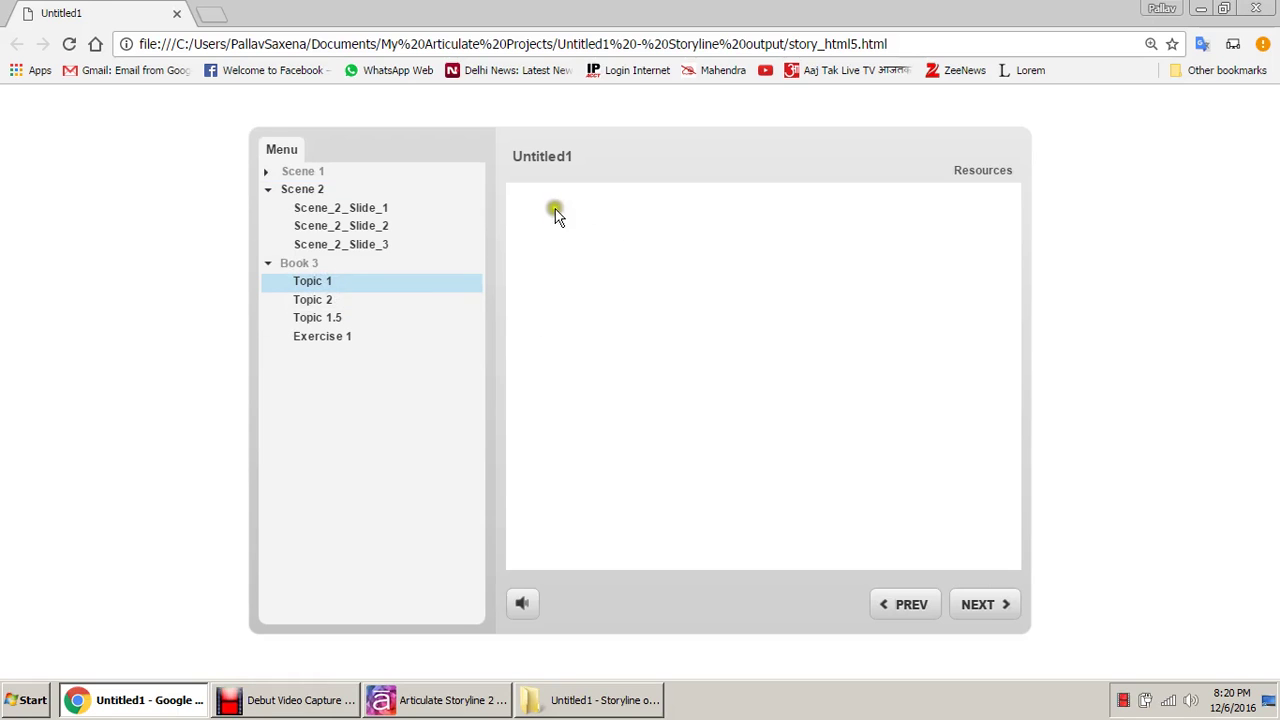
left_click(309, 300)
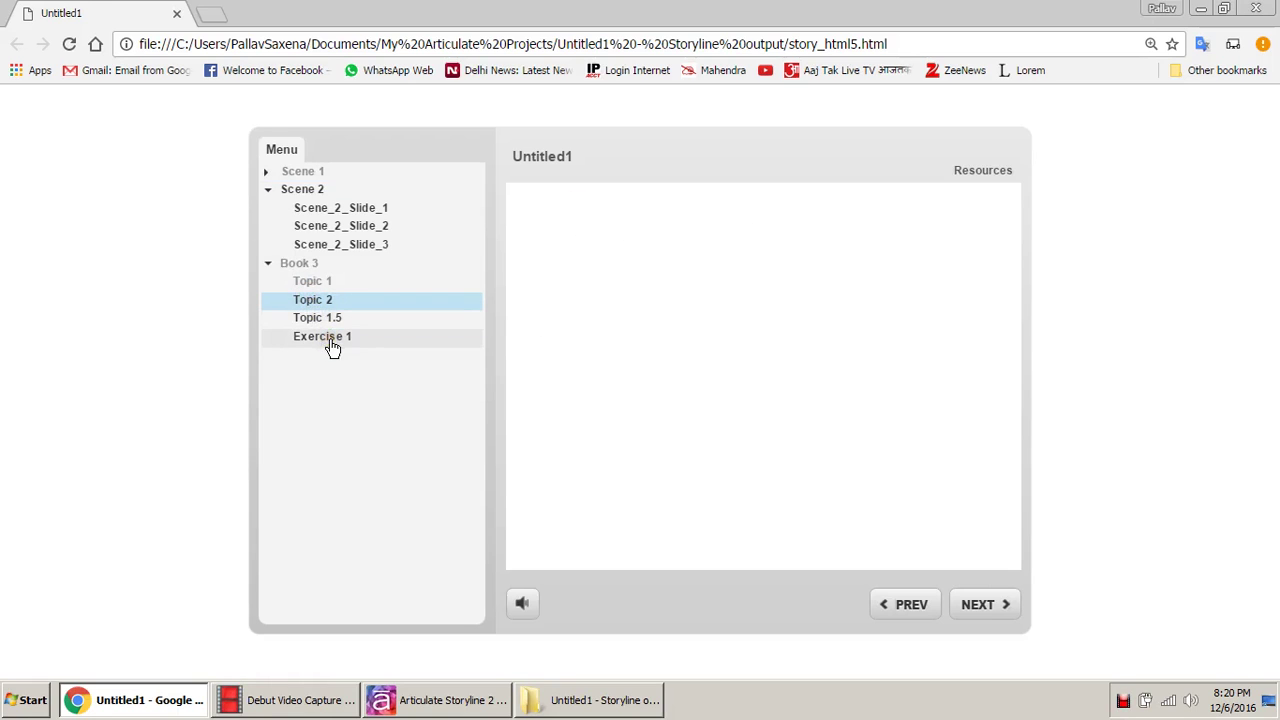
left_click(332, 344)
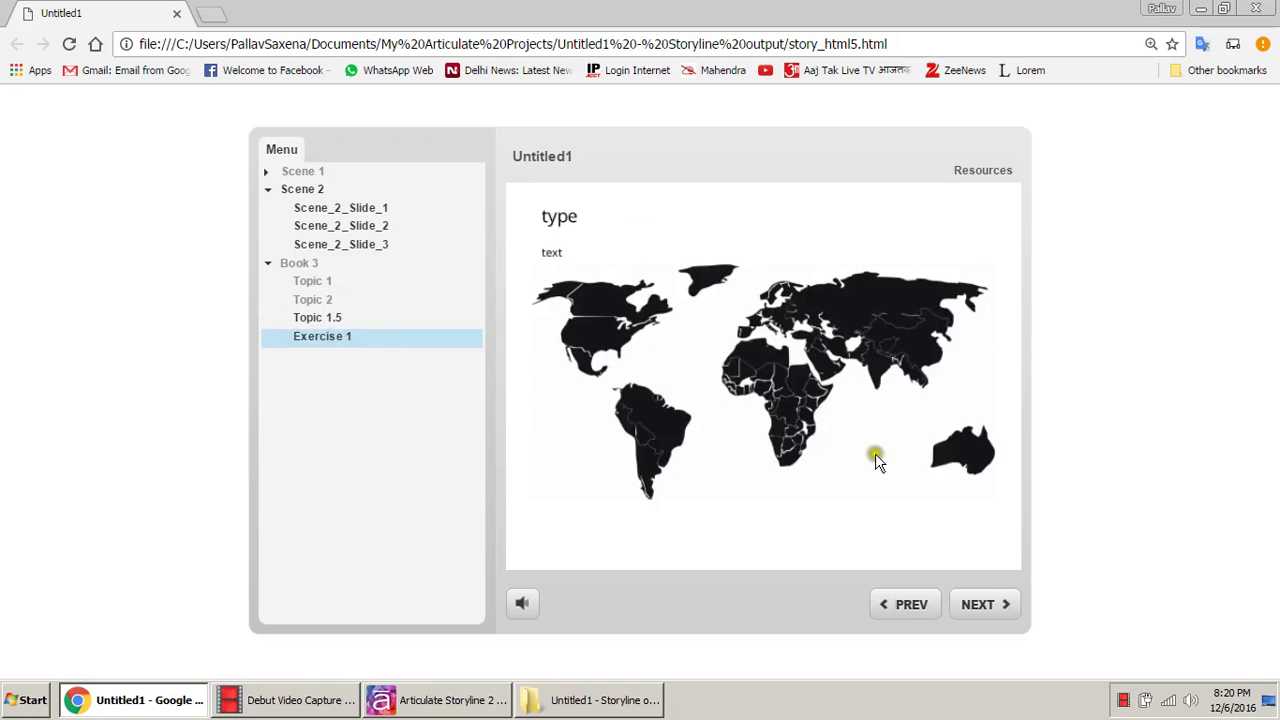
left_click(328, 322)
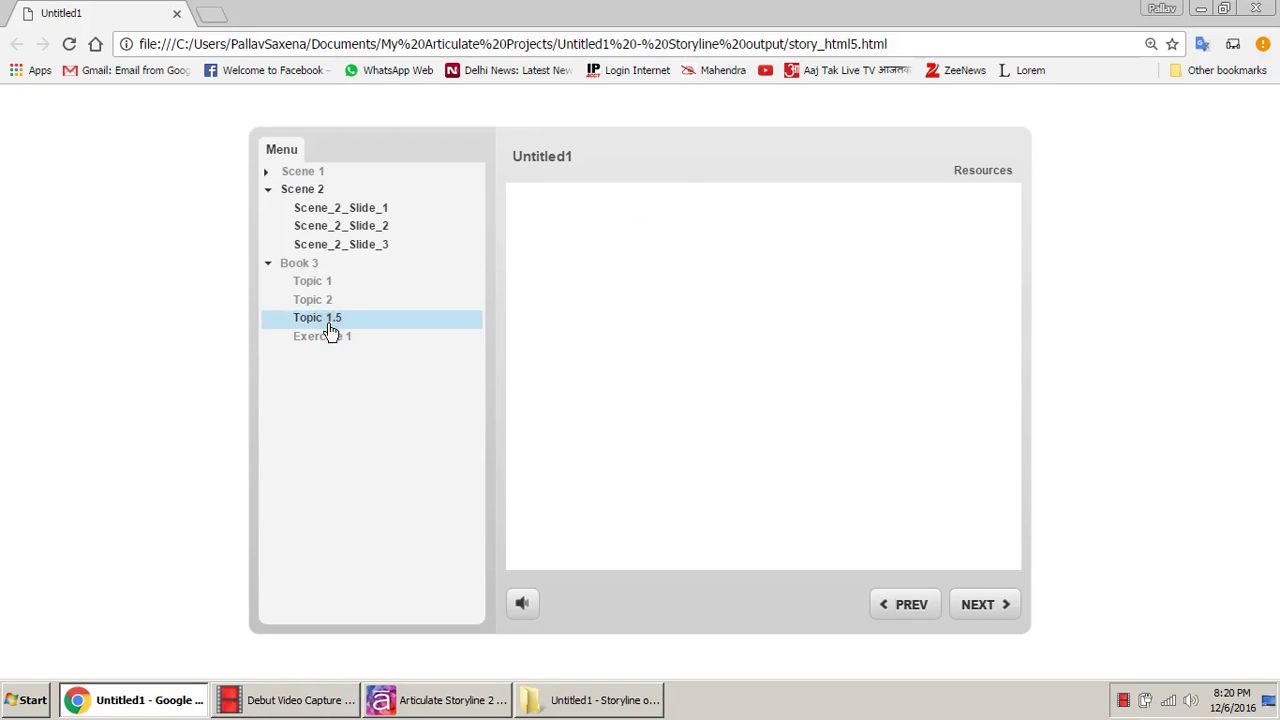
Step: View Scene_2_Slide_1 through Scene_2_Slide_3, then expand Scene 1 and view Scene_1_Slide_1
left_click(352, 209)
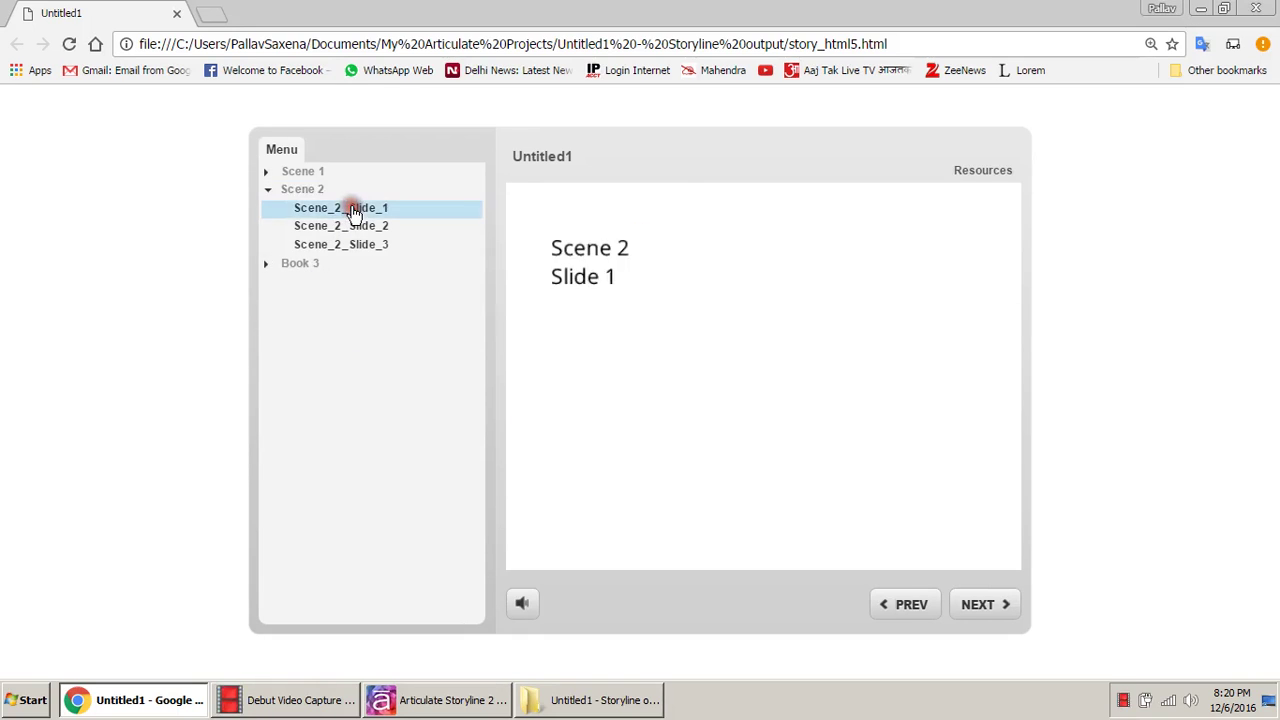
left_click(386, 227)
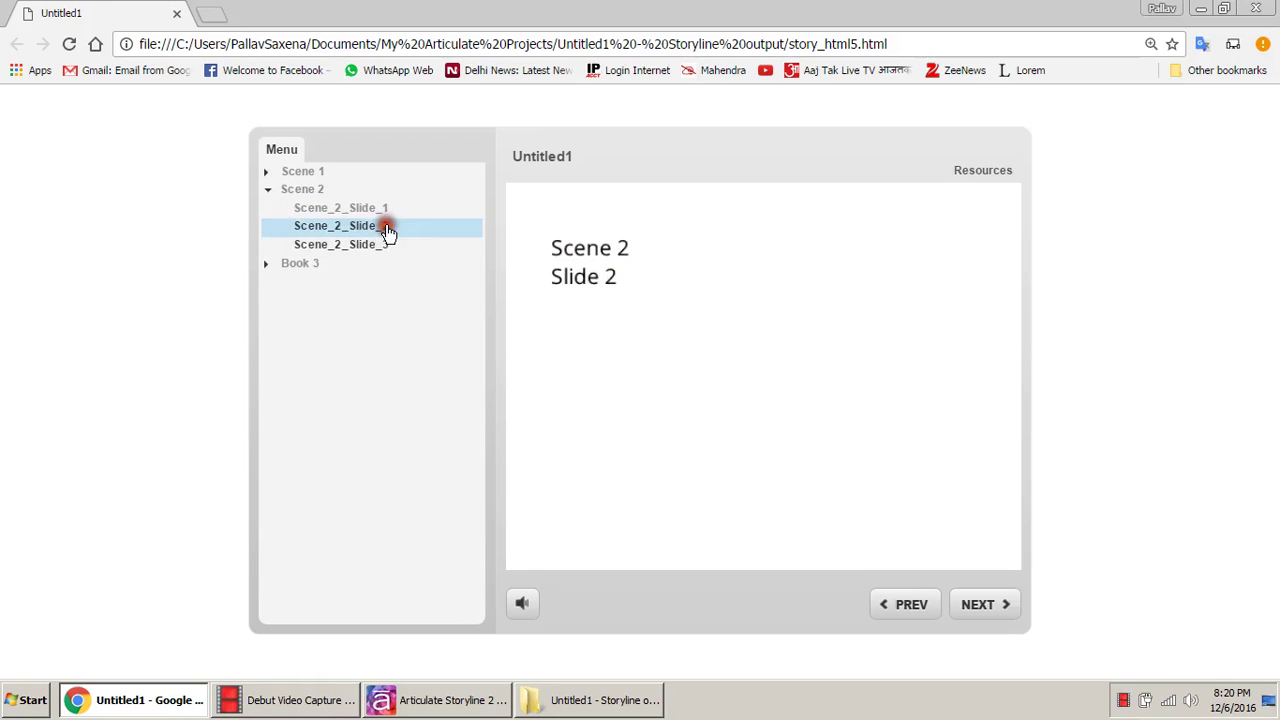
left_click(371, 248)
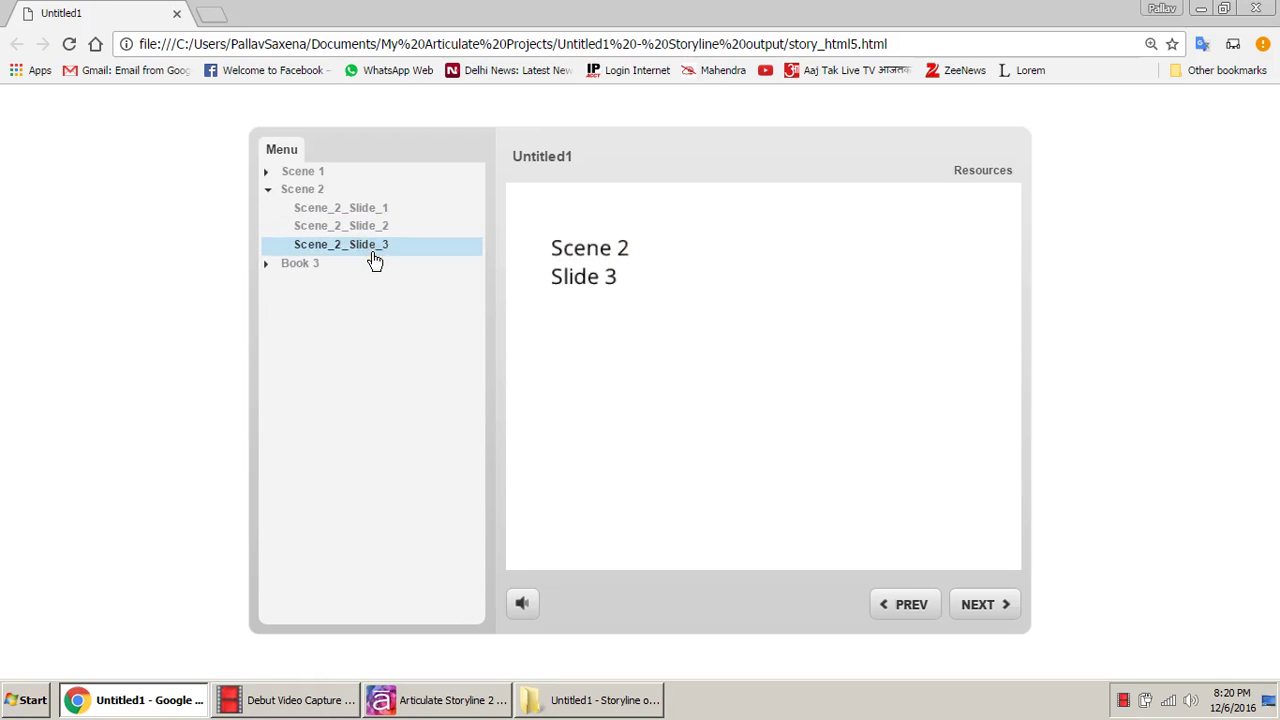
left_click(275, 174)
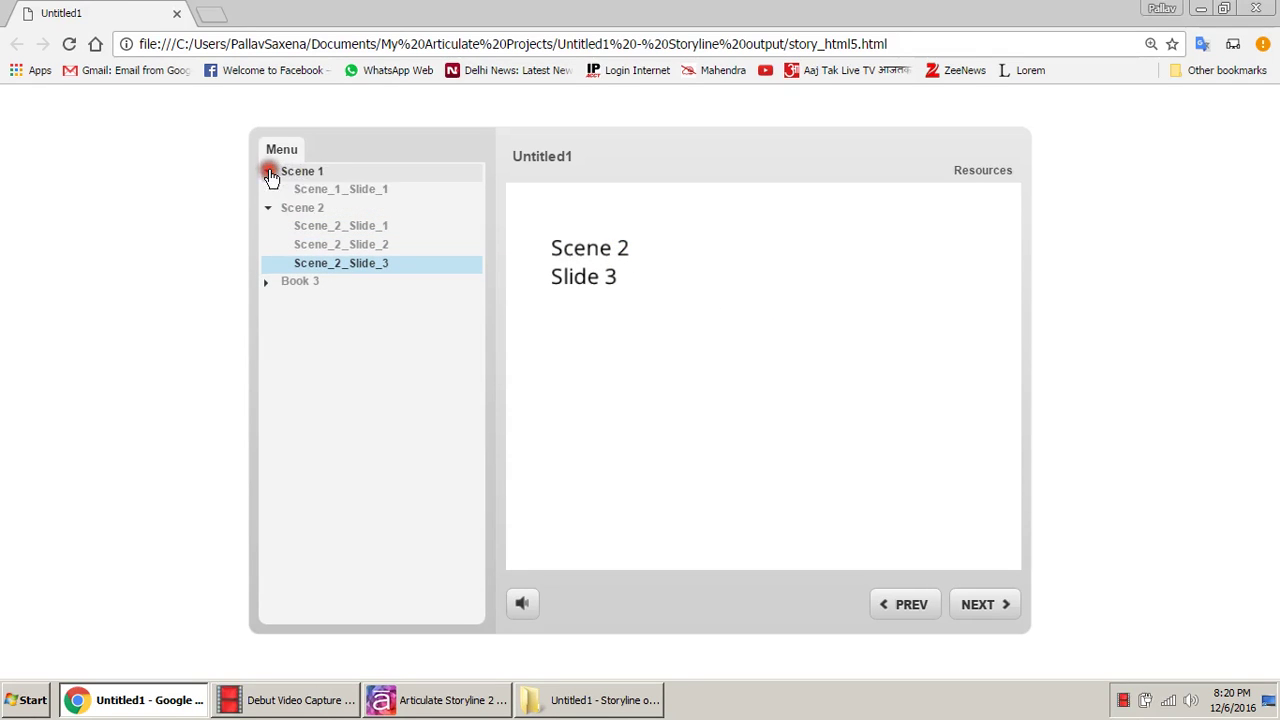
left_click(330, 190)
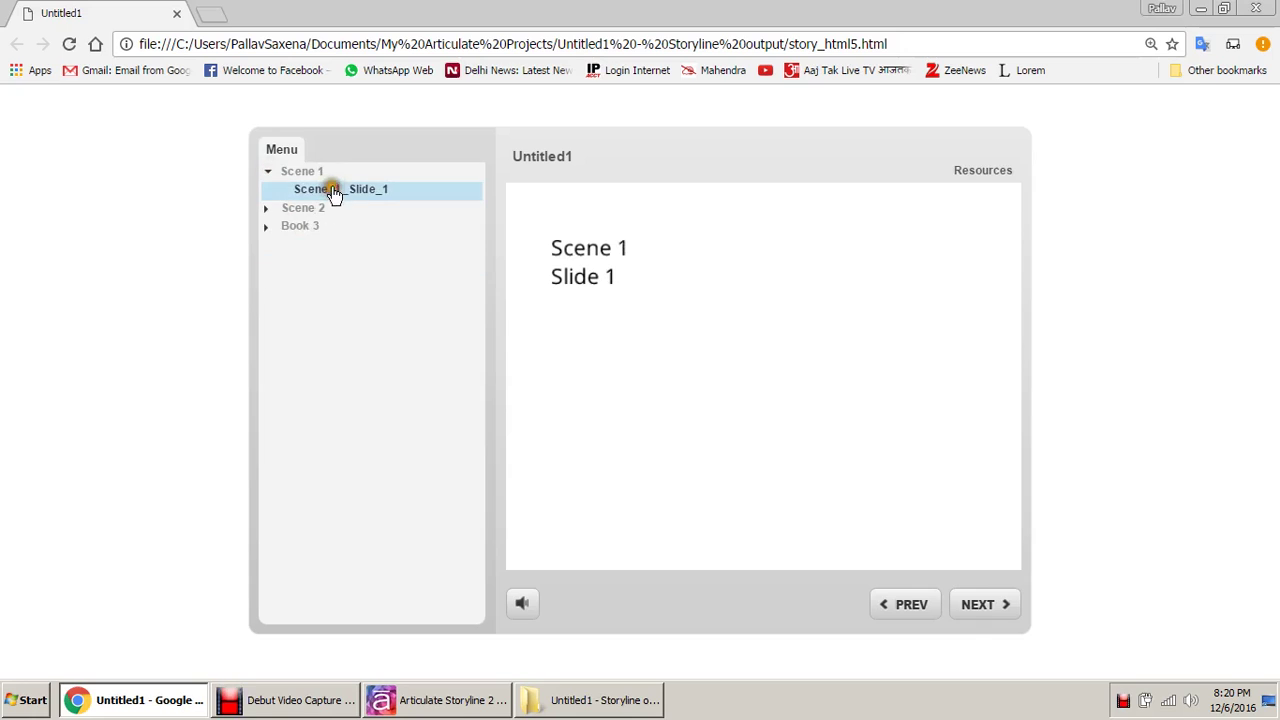
Step: Expand Book 3 and Scene 2, revisit Scene_2_Slide_1 and Scene_2_Slide_2, then return to Storyline
left_click(267, 227)
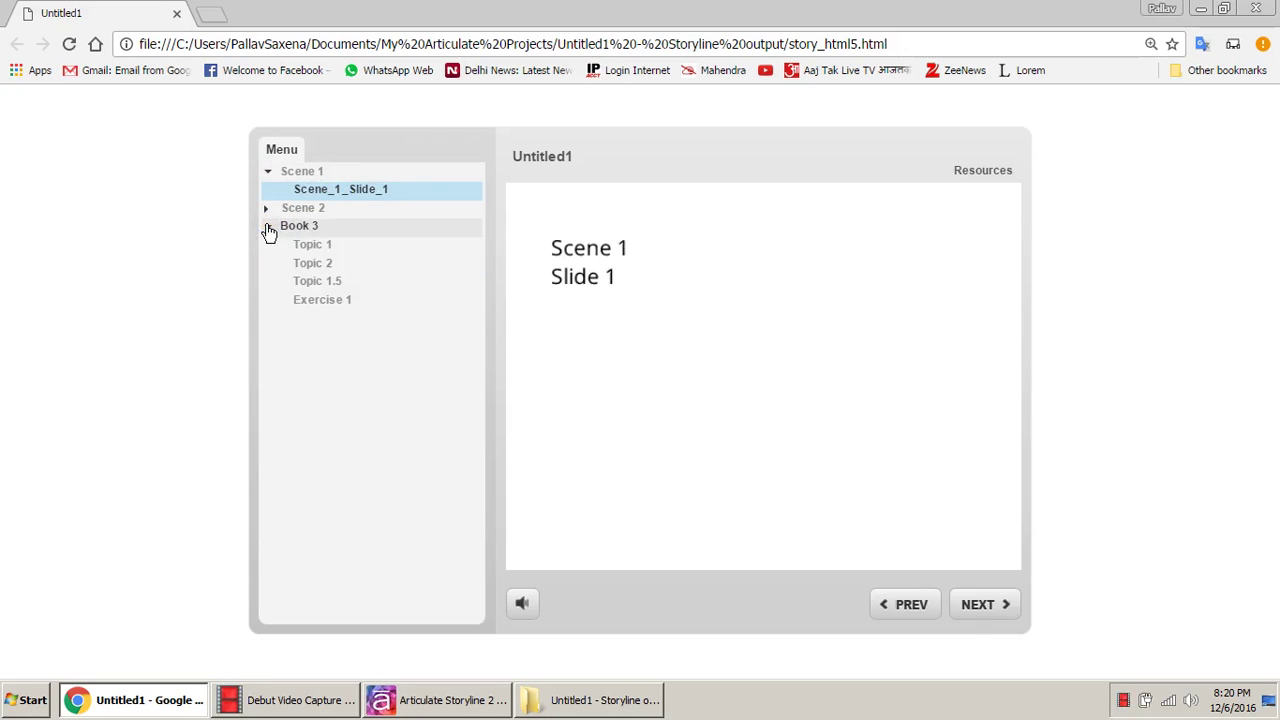
left_click(267, 208)
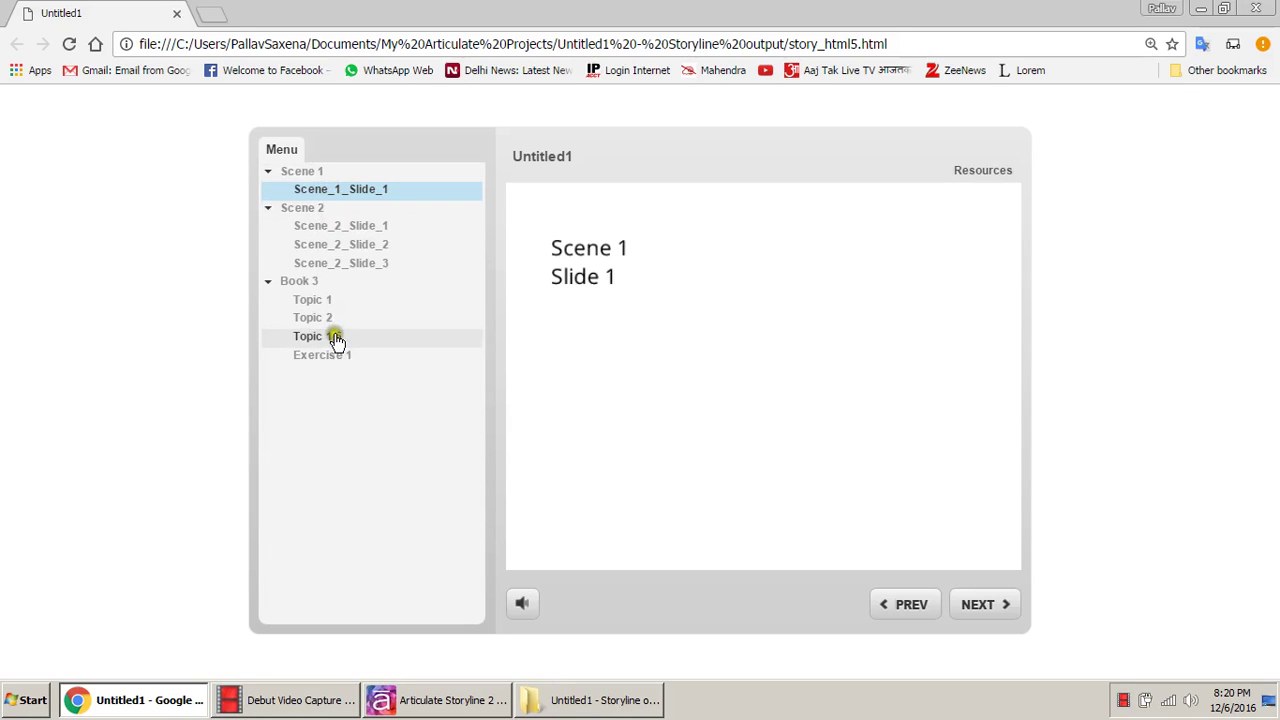
left_click(366, 229)
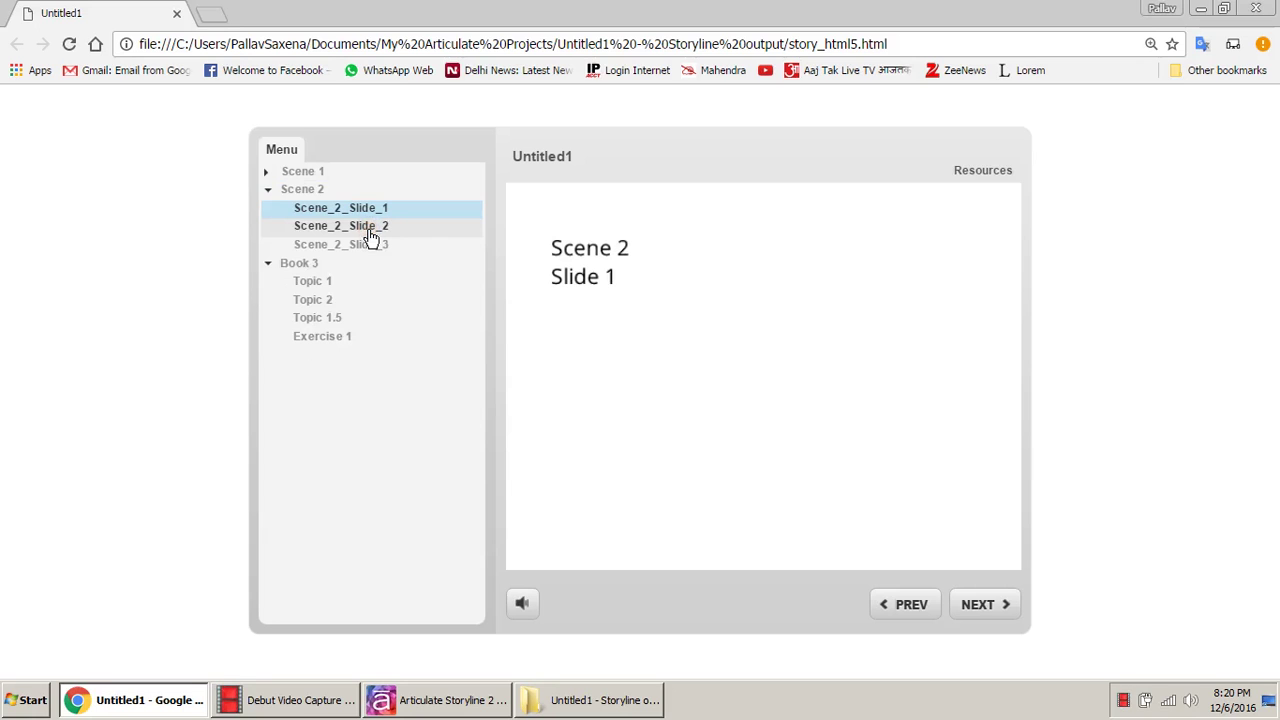
left_click(370, 236)
left_click(418, 698)
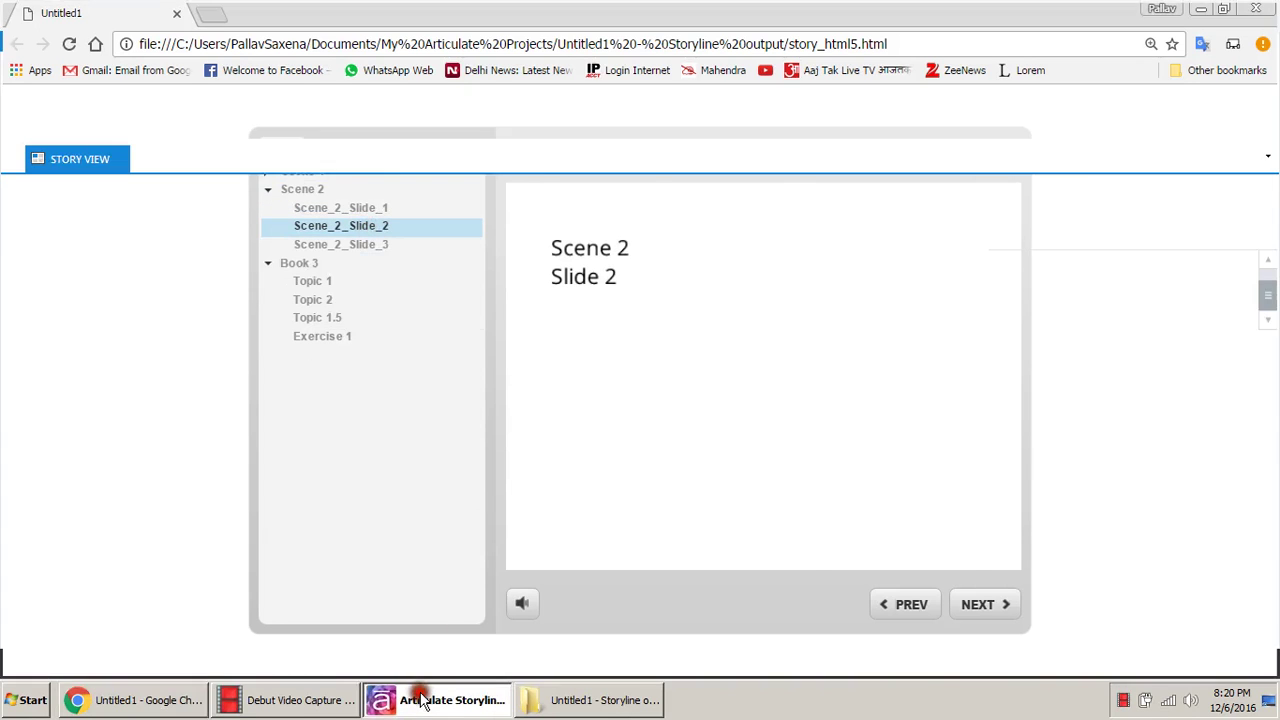
left_click_drag(983, 413, 980, 363)
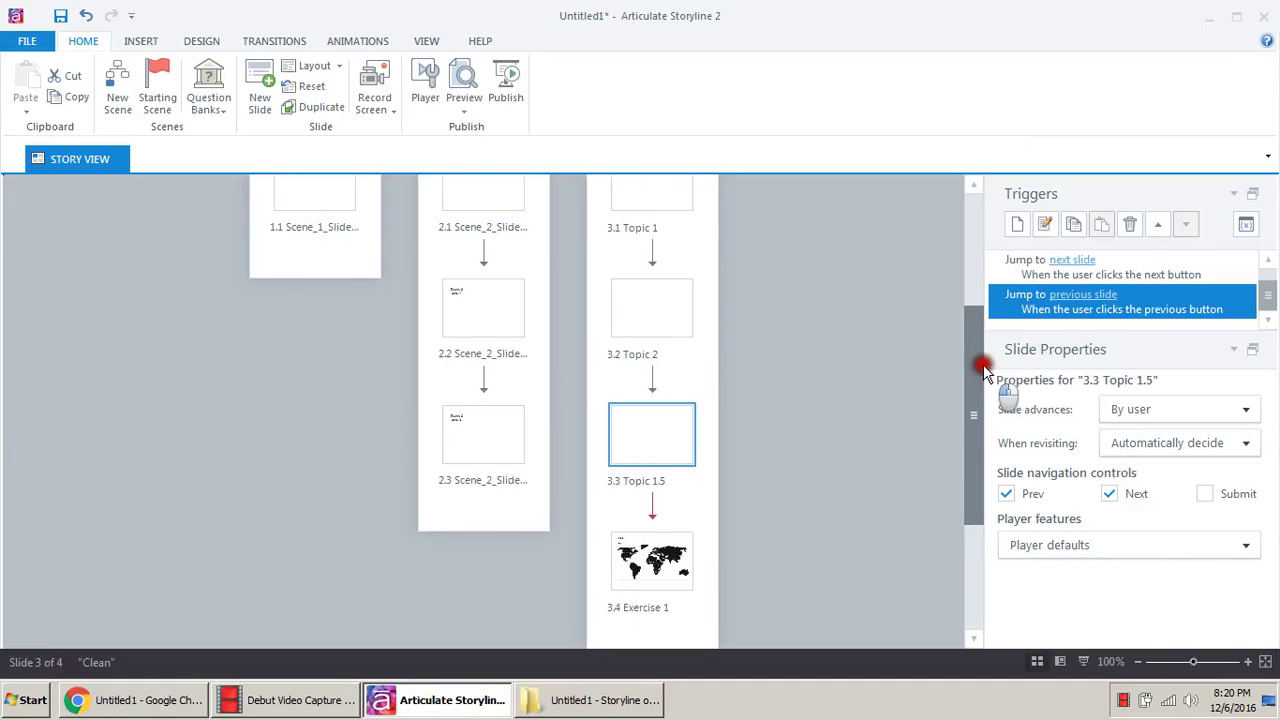